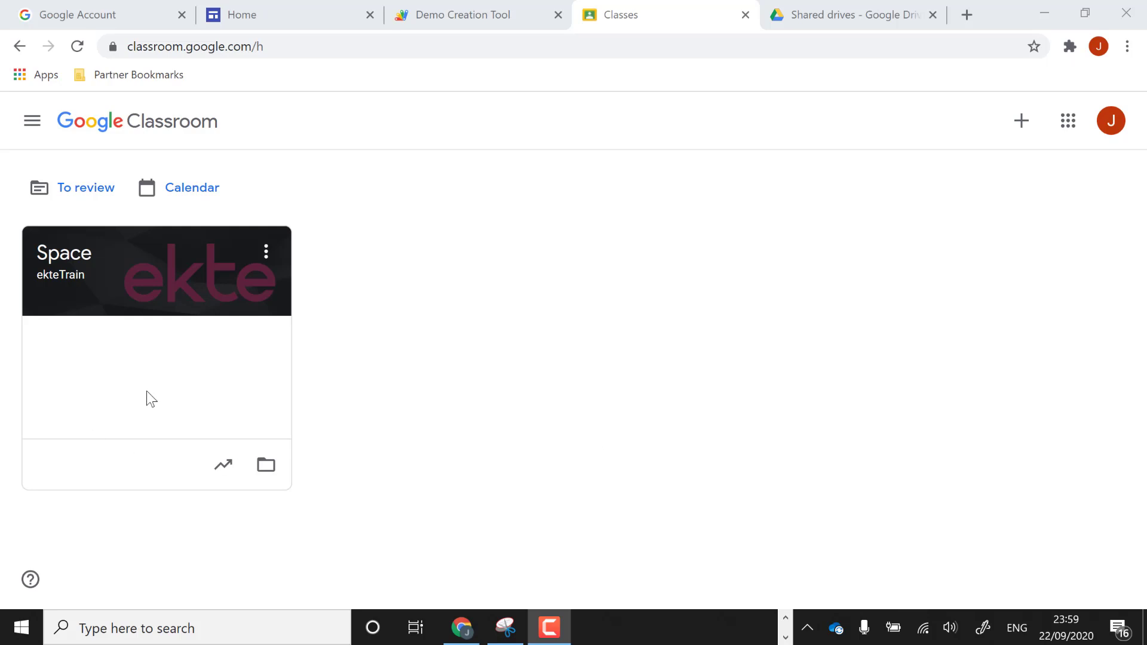
Step: Open the Space class's classwork and add a topic named "Computing"
left_click(70, 261)
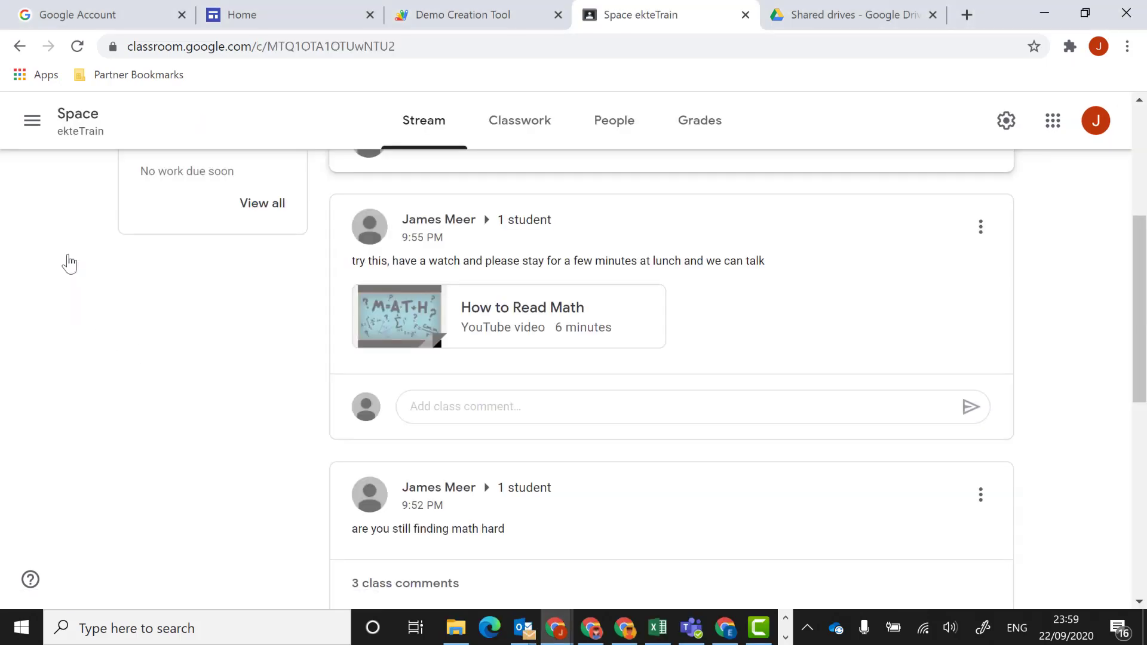
left_click(518, 124)
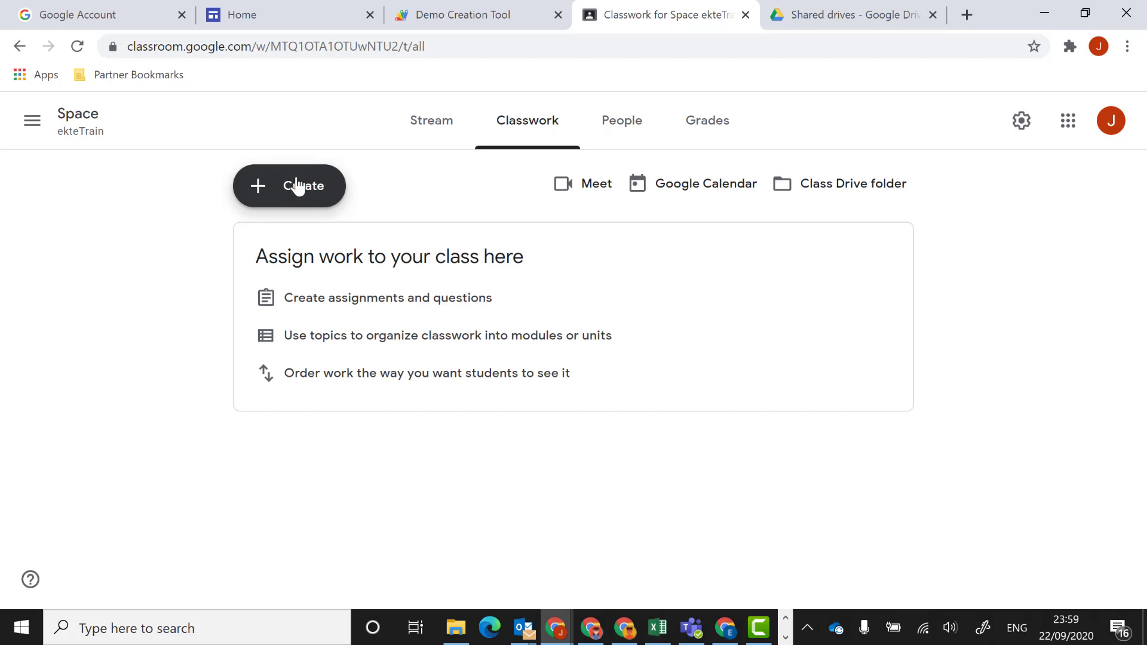
left_click(303, 202)
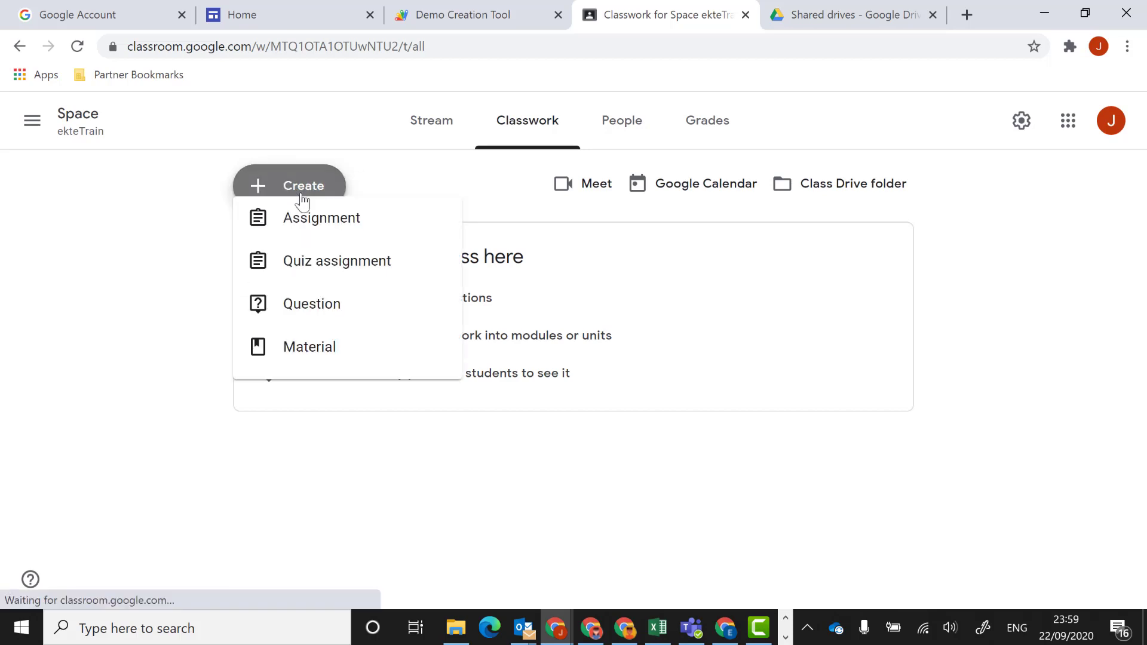
left_click(326, 469)
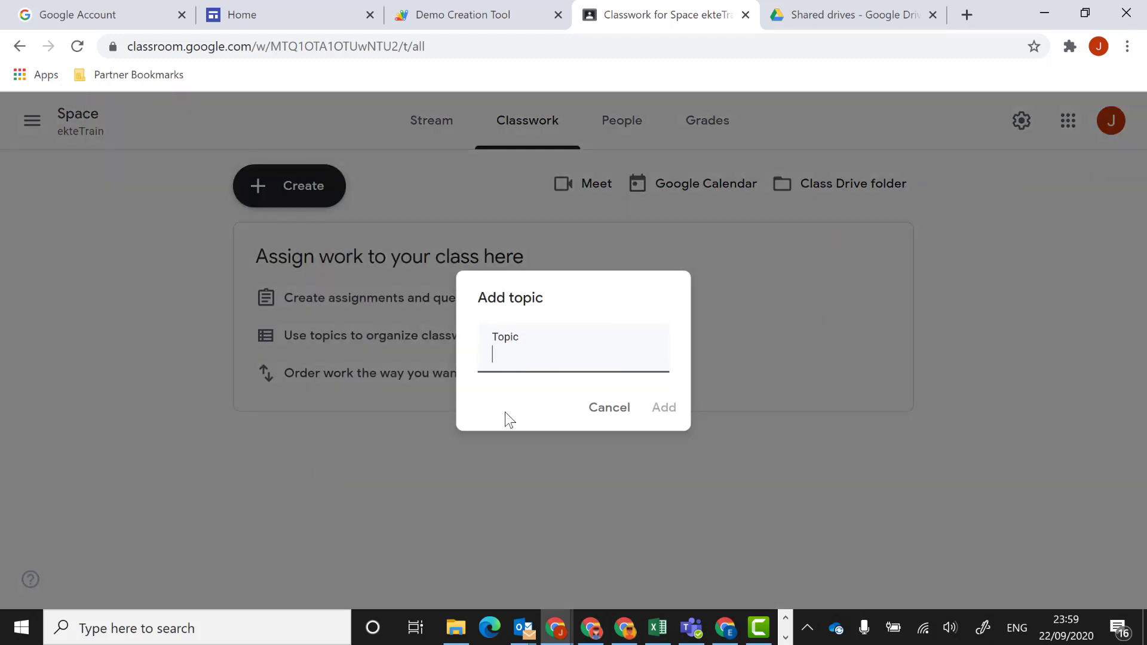
type("Computing")
left_click(661, 412)
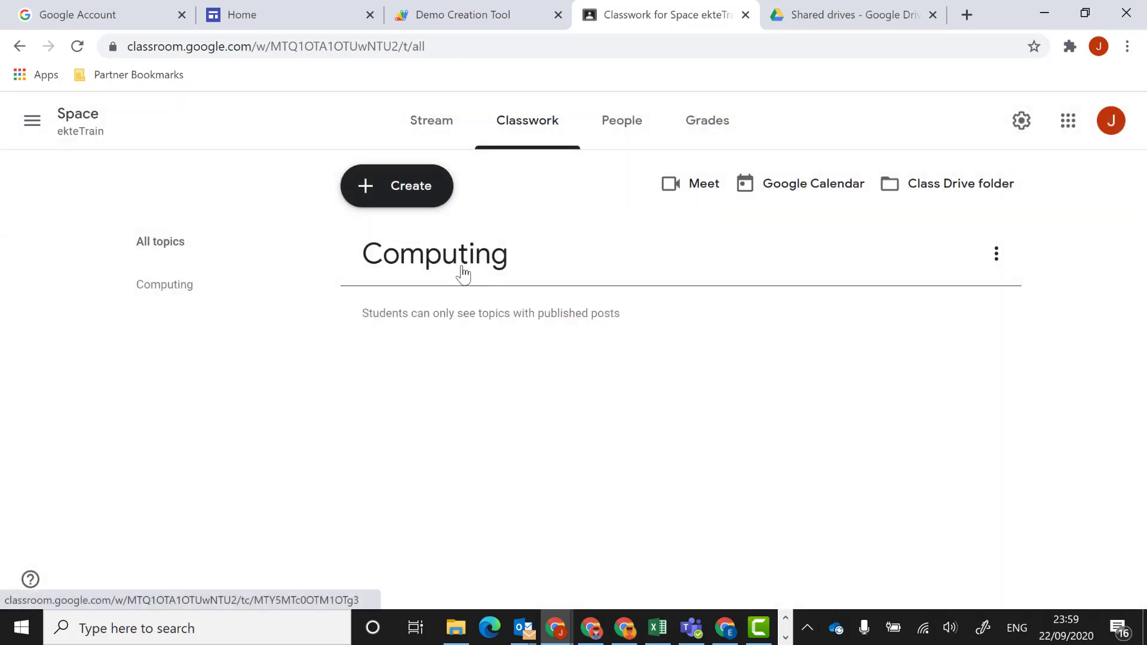
Step: Create a new assignment titled "Coding" and dismiss the introductory tips
left_click(411, 192)
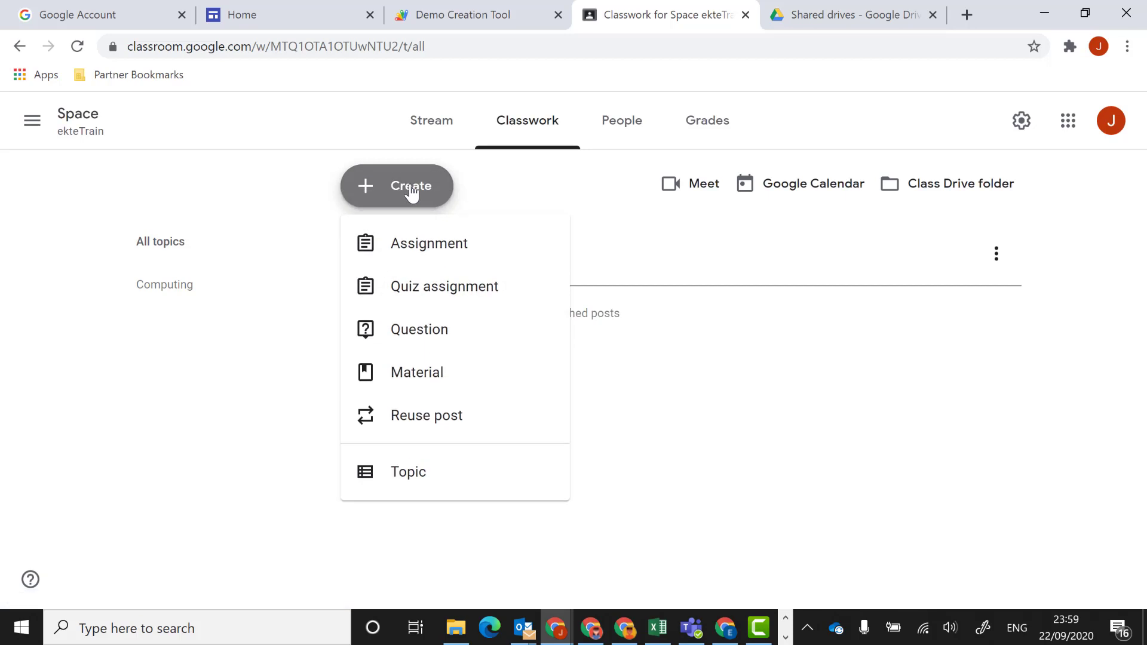
left_click(416, 255)
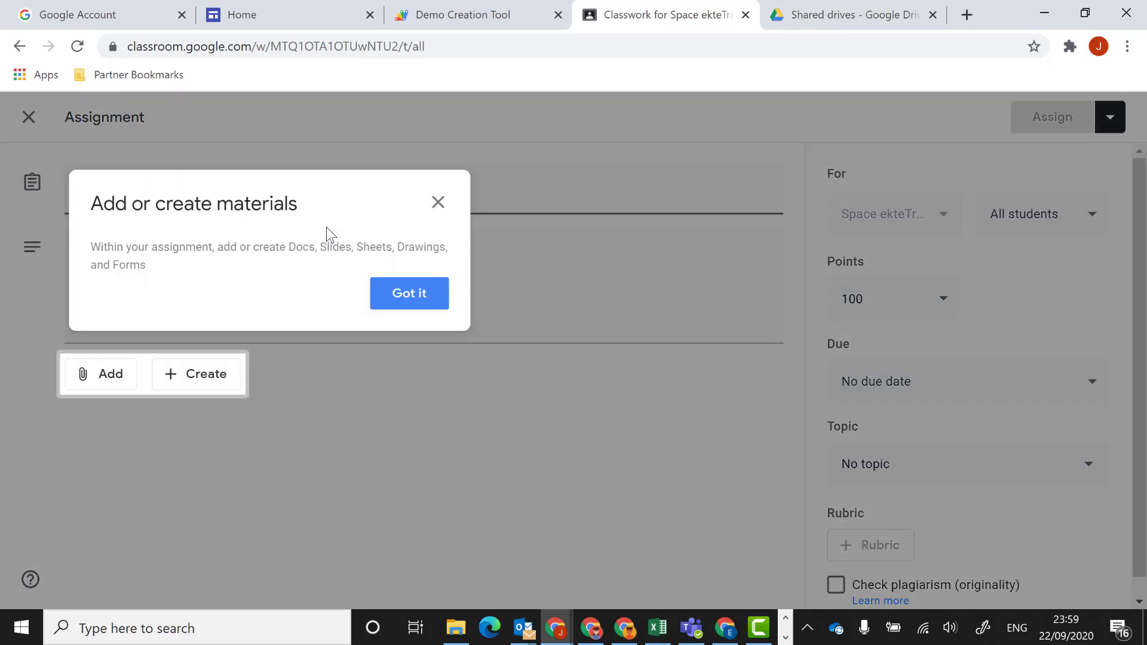
left_click(405, 302)
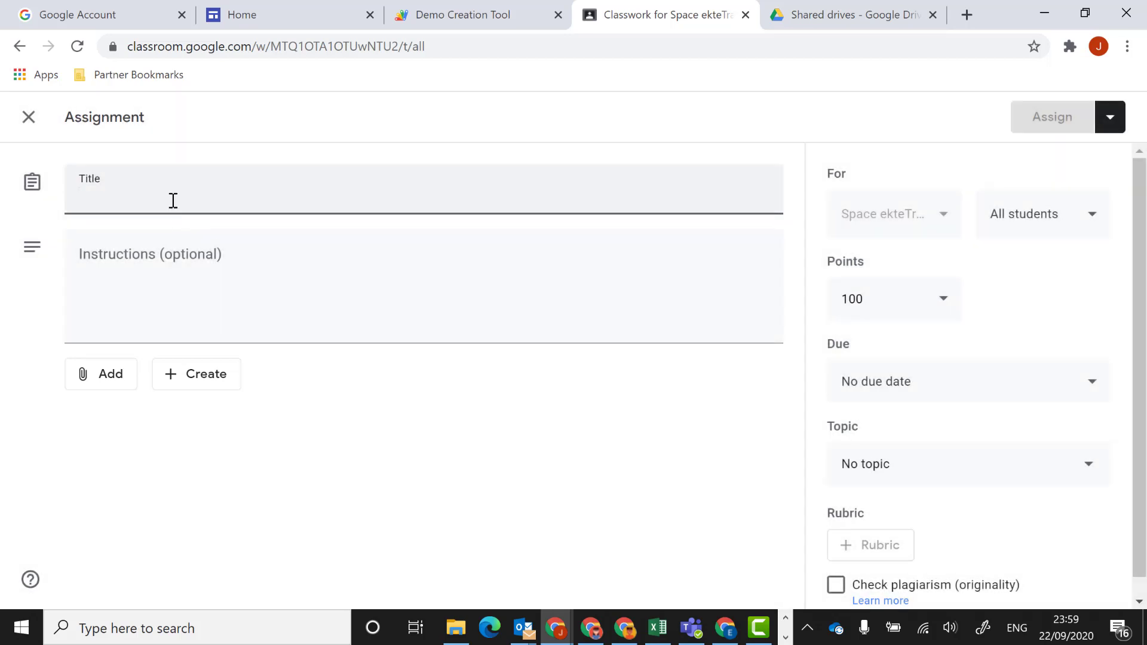
type("Coding")
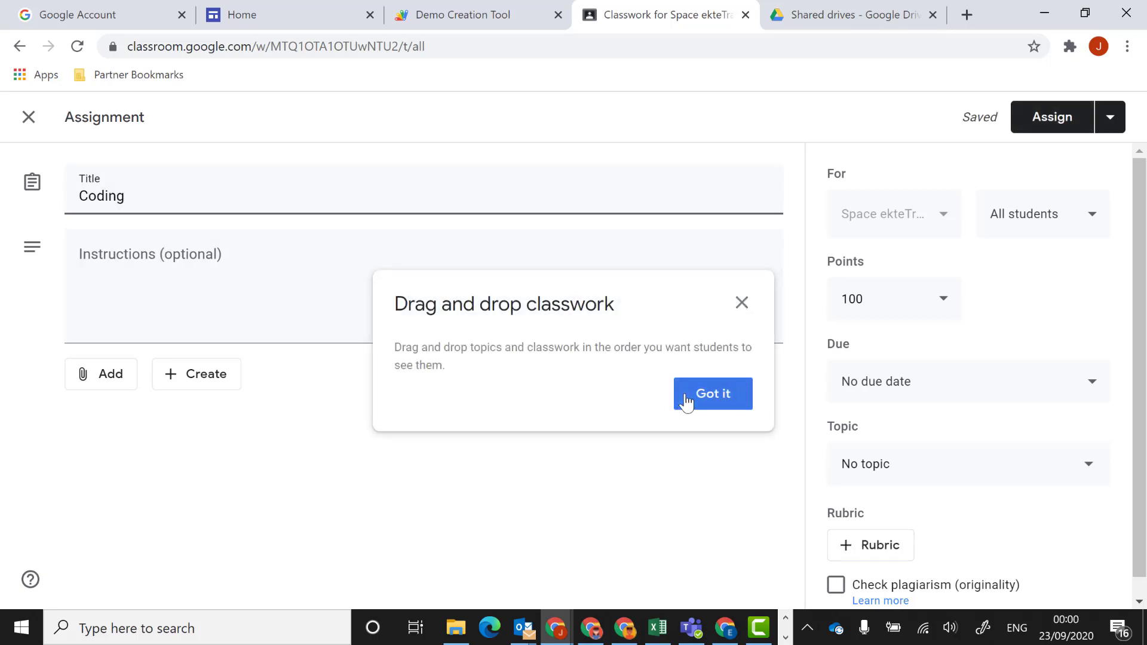
left_click(712, 396)
Step: Enter the assignment instructions "Please watch the following videos on coding and please fill out the document explaining what debugging is."
left_click(203, 260)
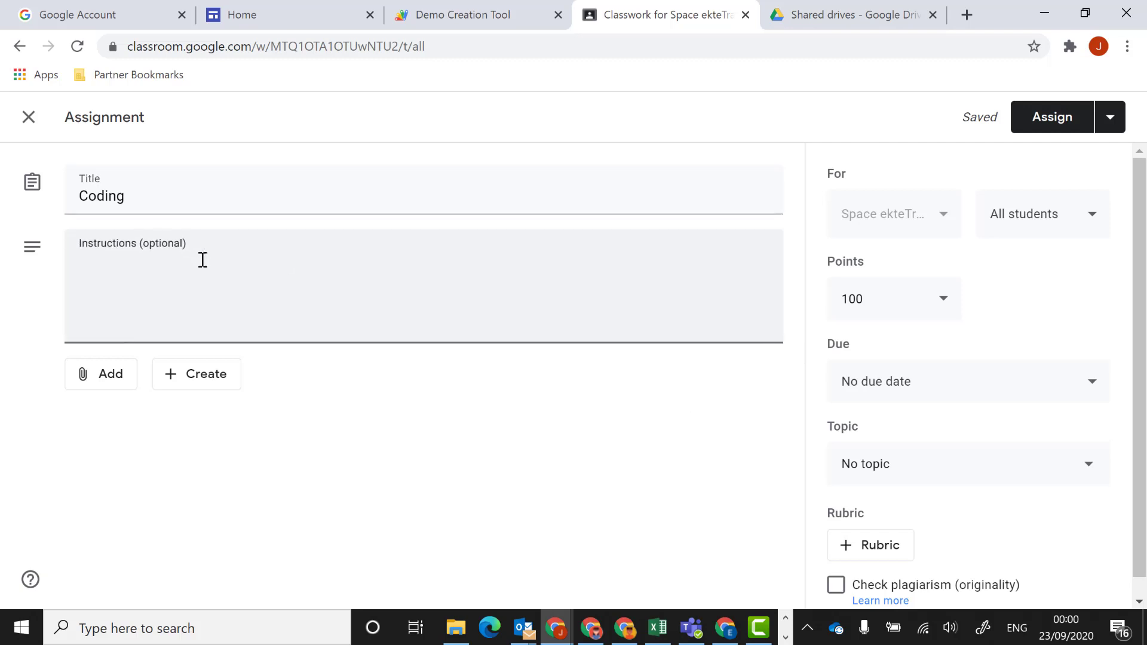
type("Please watc")
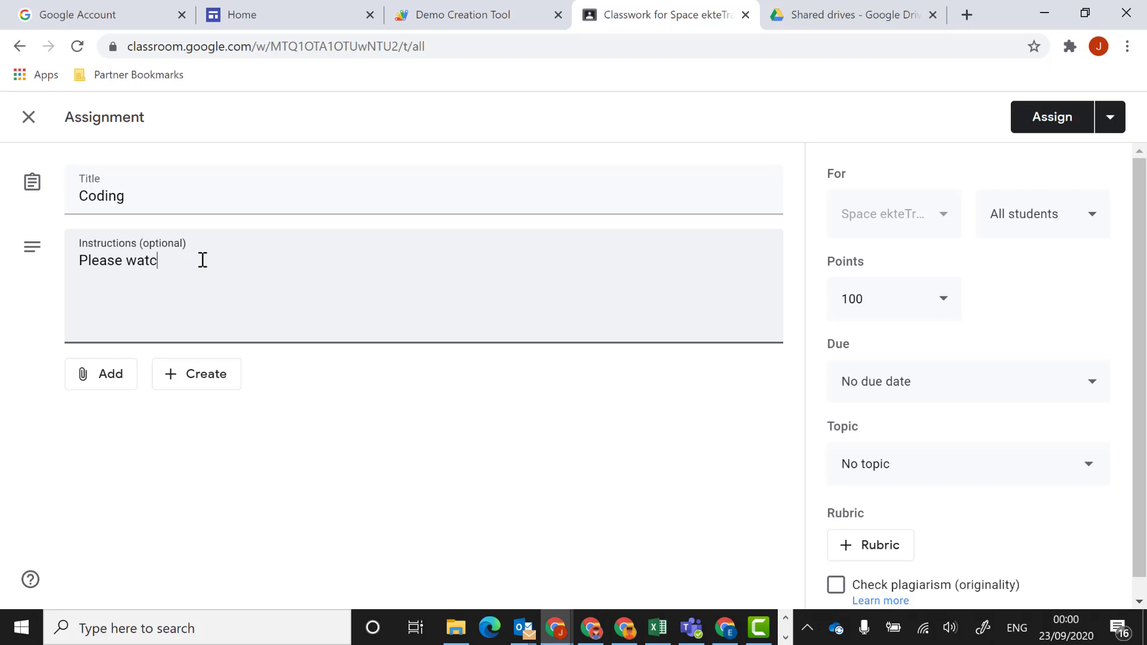
type("h the following videos on")
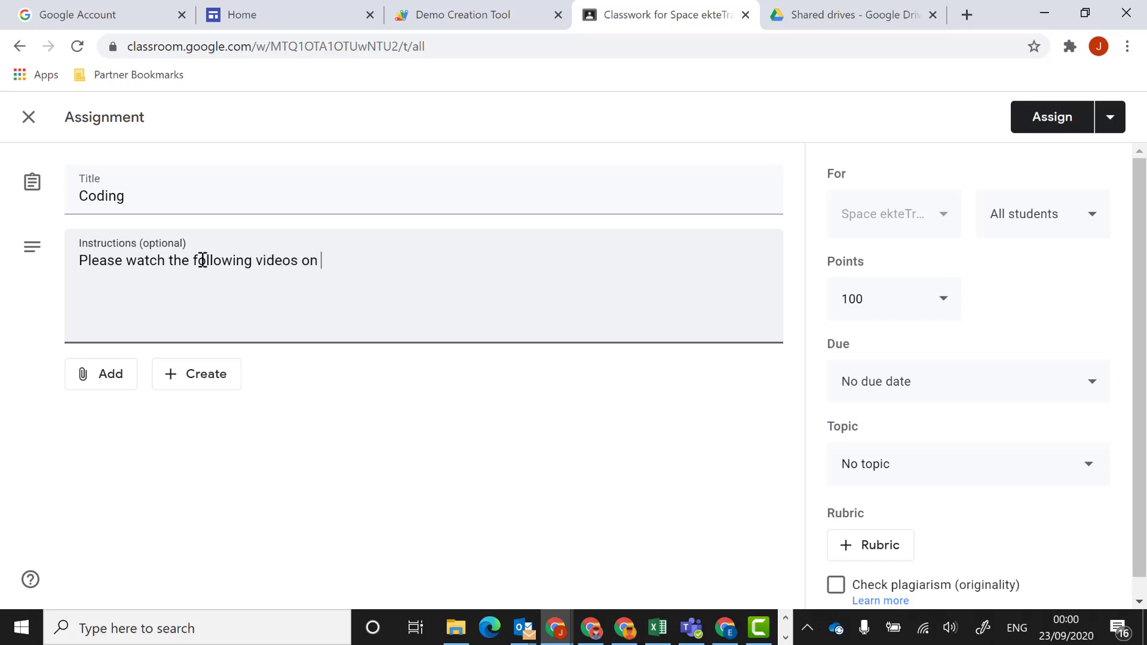
type(" coding and please")
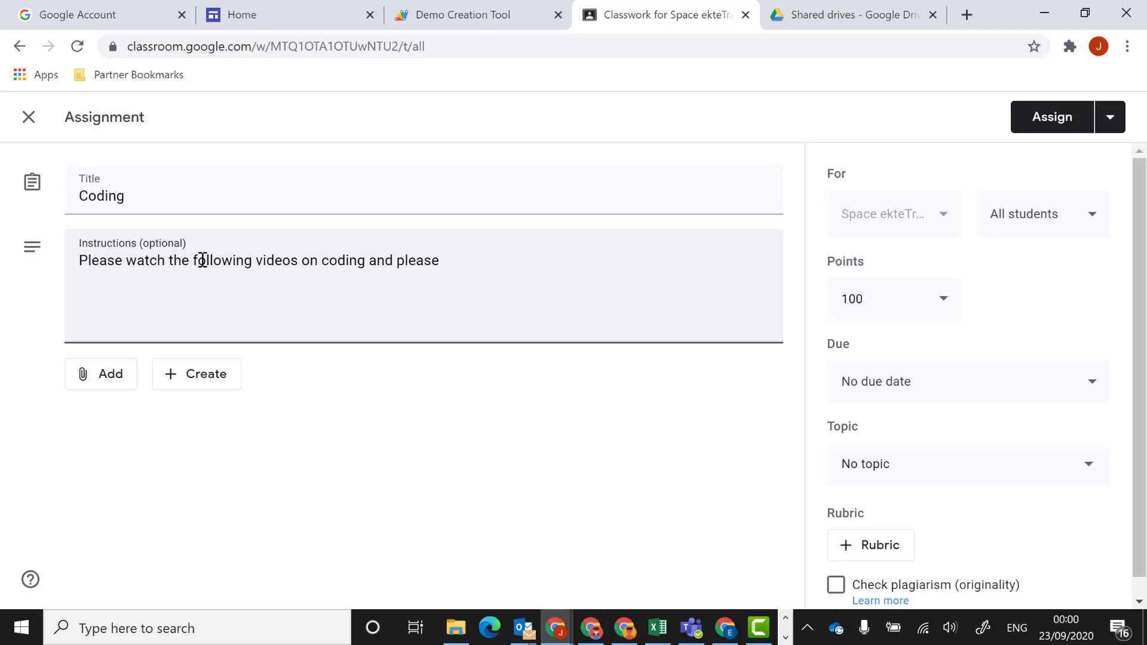
type(" fill out the document")
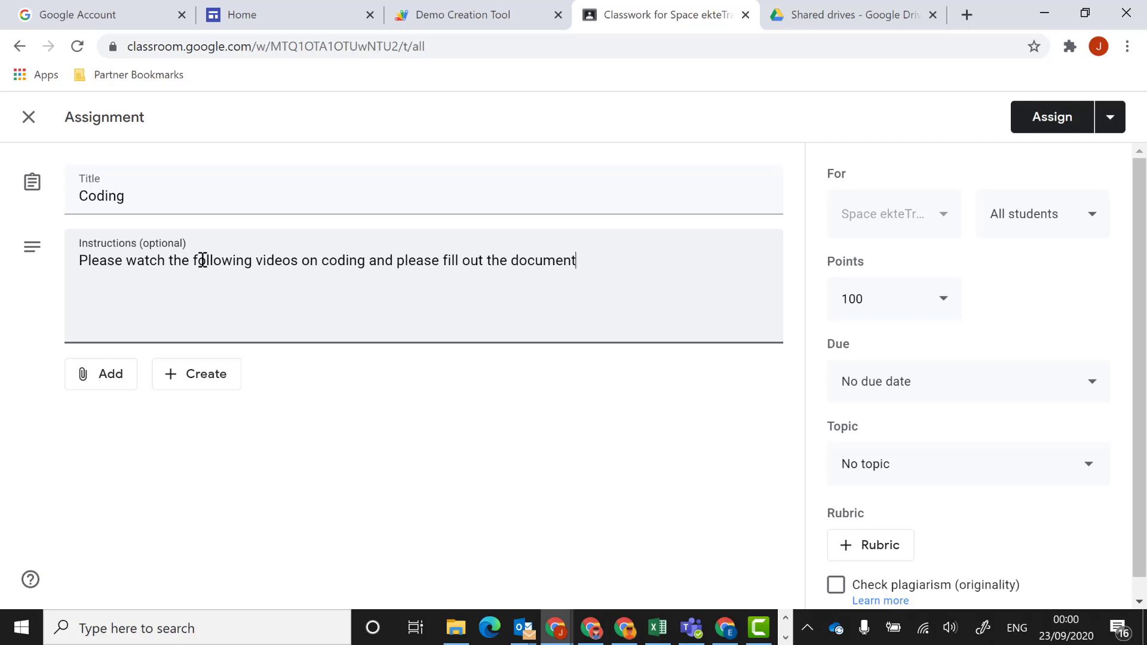
type(" explaining what")
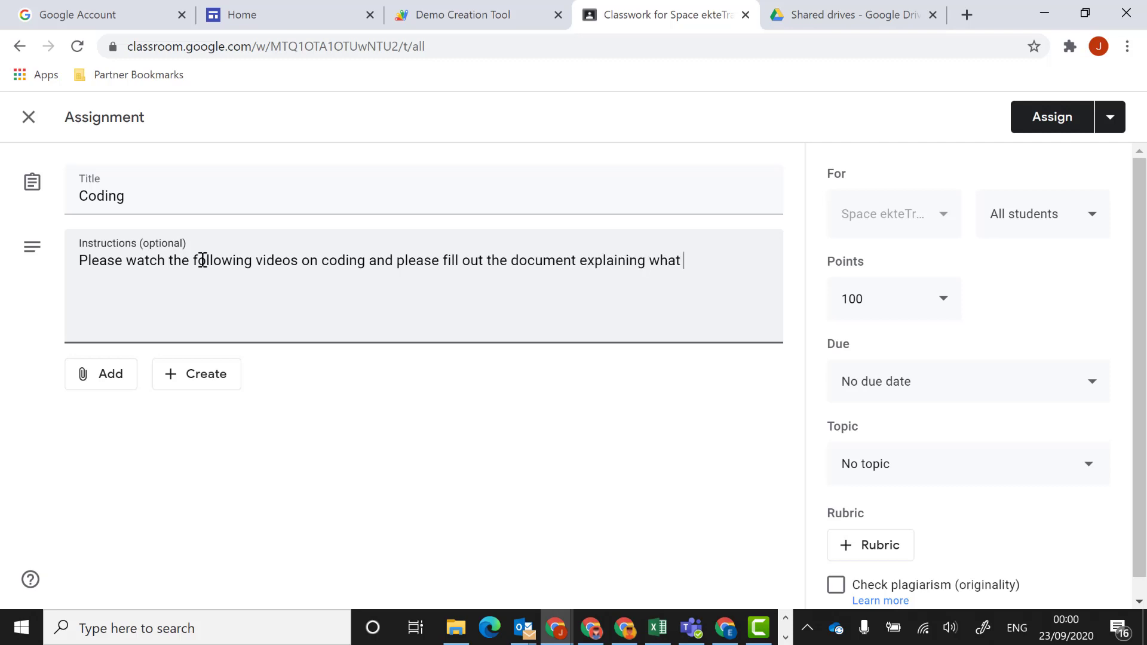
type(" debugging ")
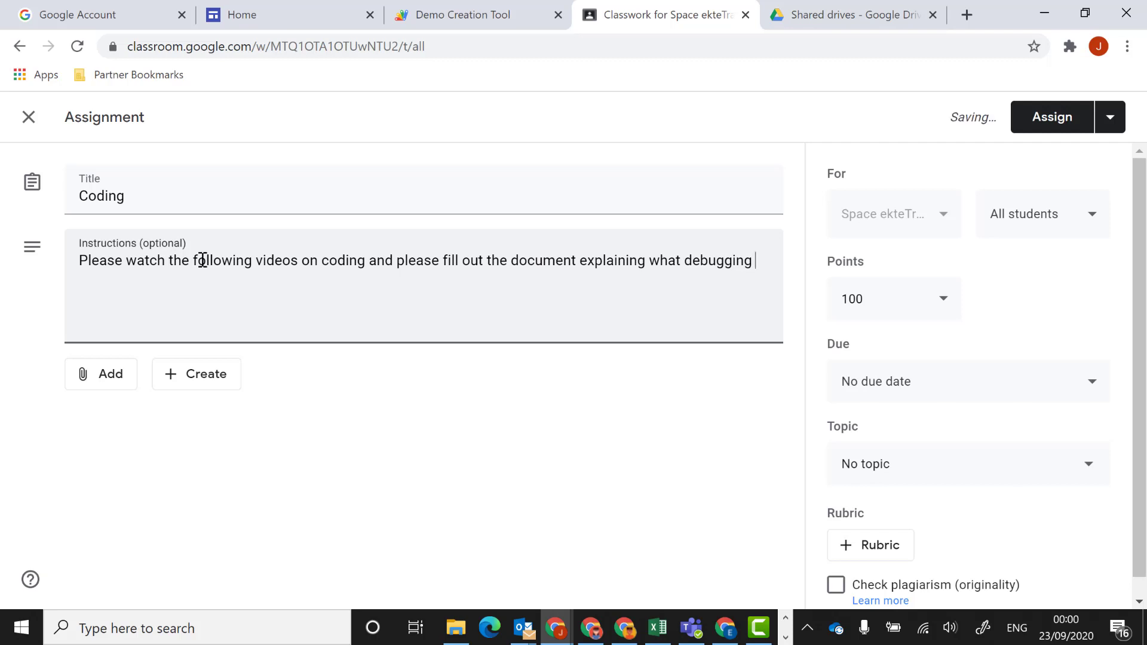
type("is.")
Step: Search YouTube for "debugging" and attach the video "Debugging Tips - What is bug and debugging?" to the assignment
left_click(109, 384)
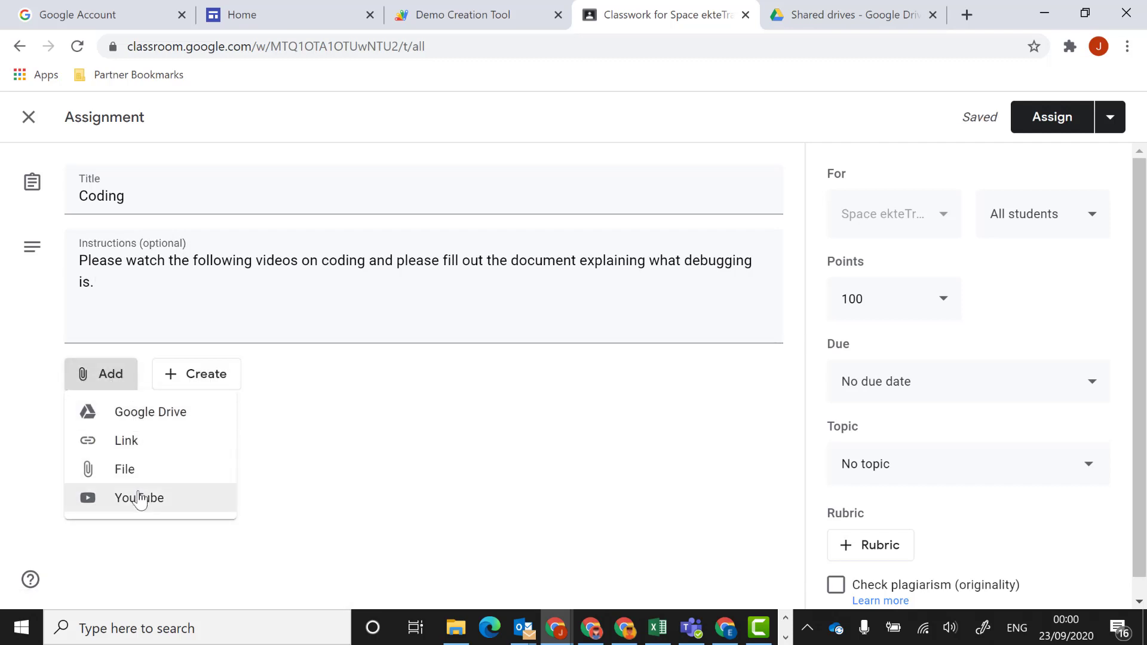
left_click(138, 499)
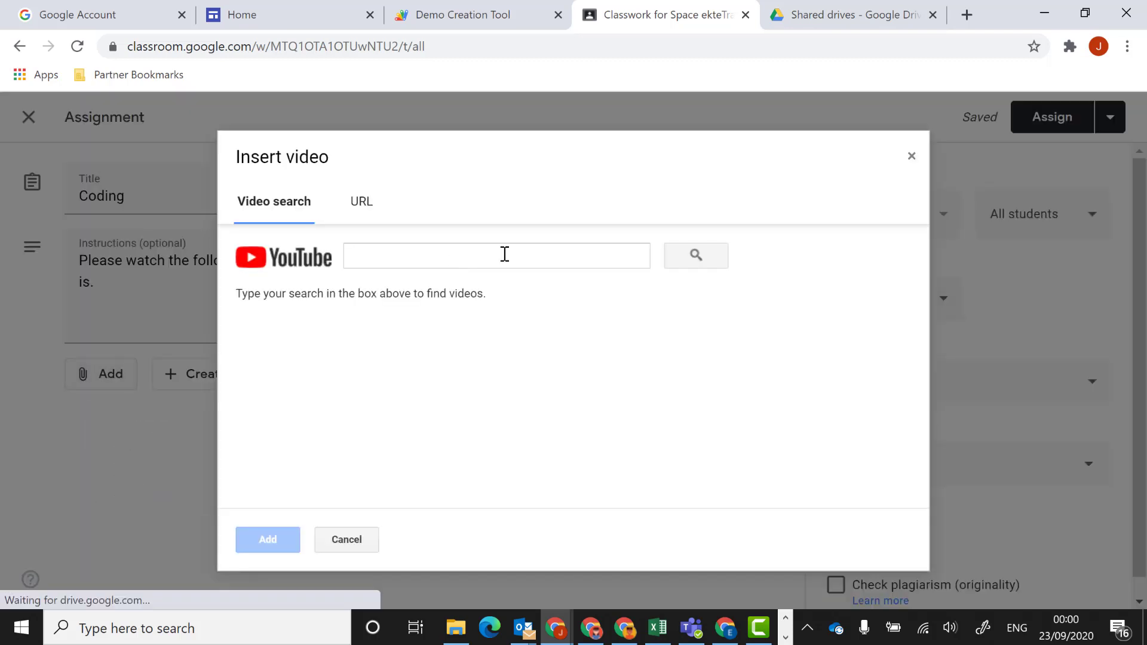
left_click(457, 251)
type("d")
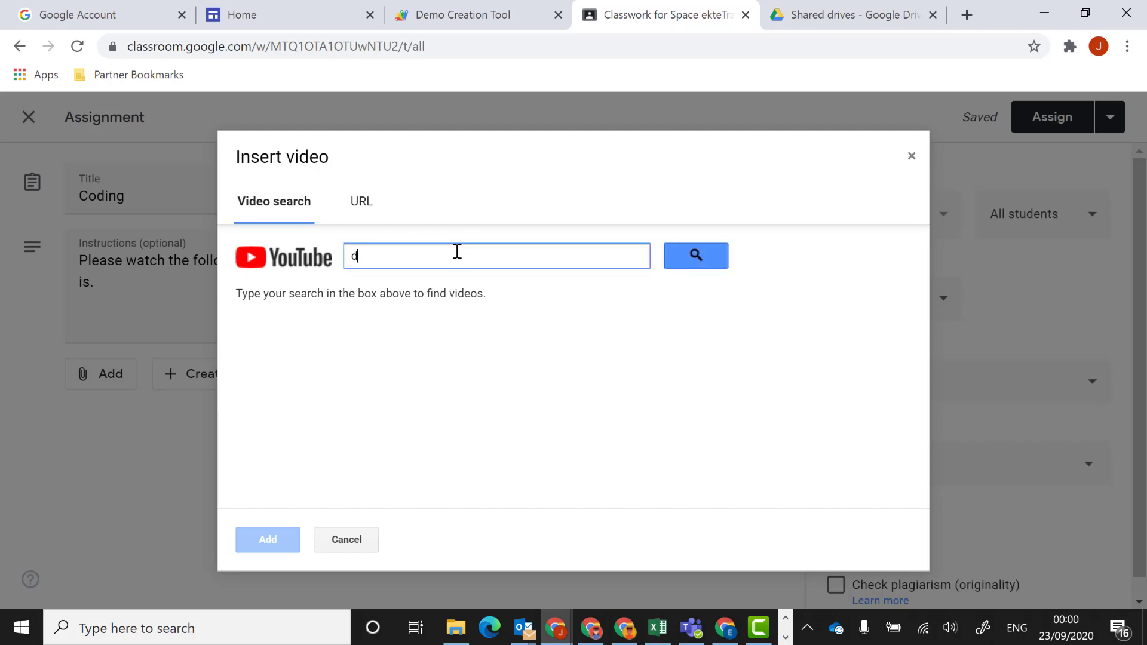
type("ebugging")
left_click(704, 256)
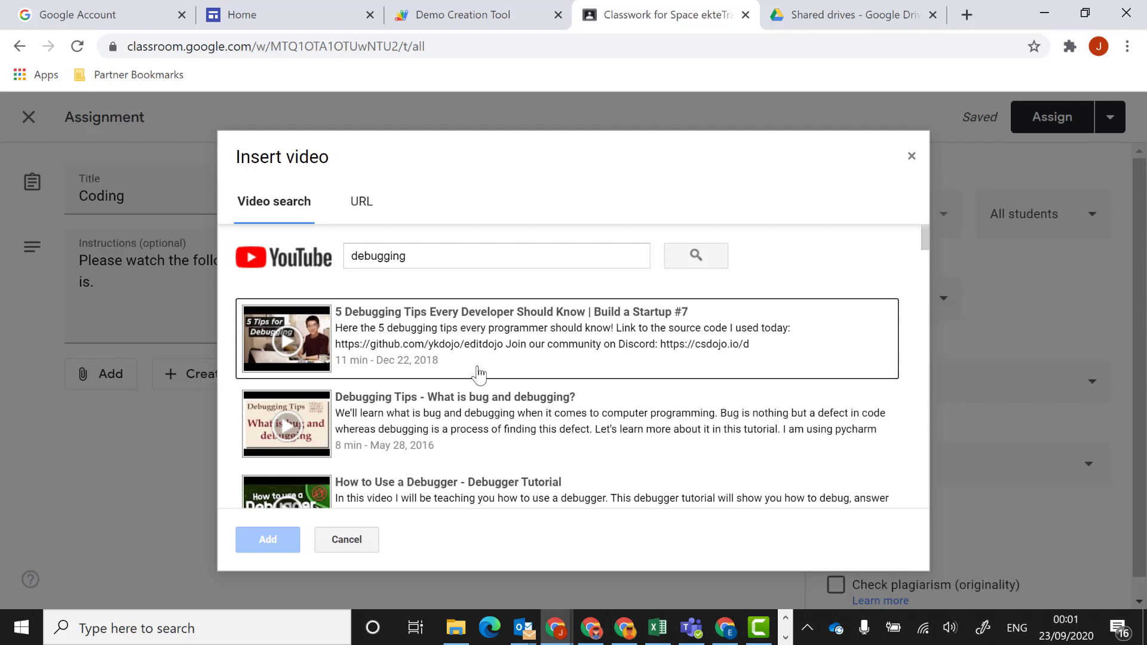
left_click(424, 430)
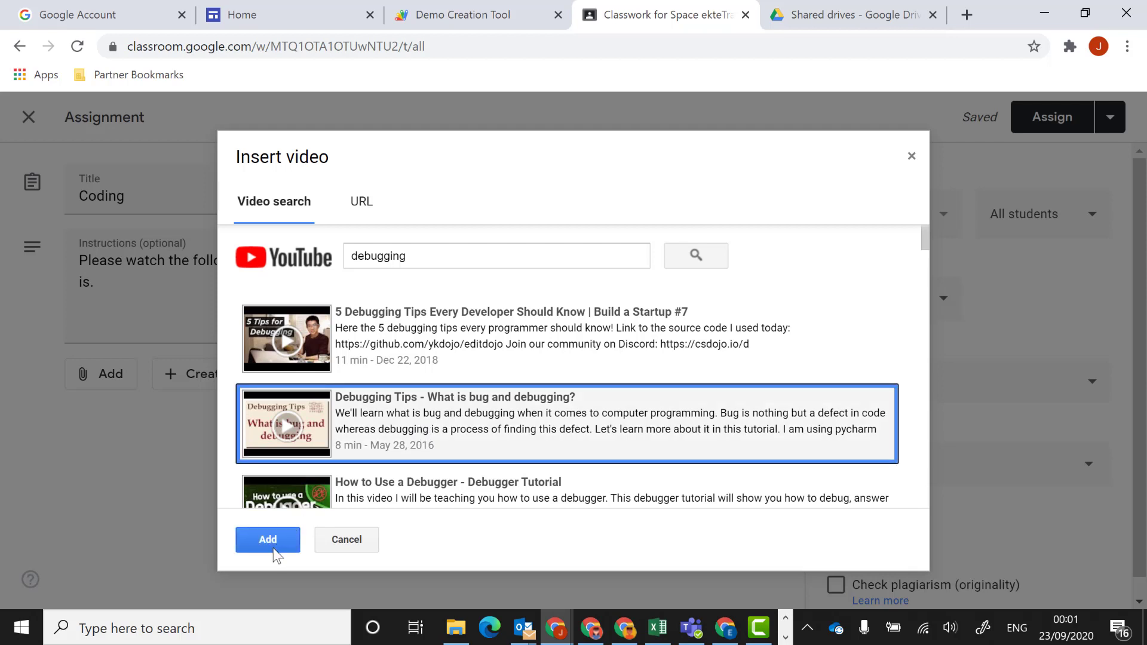
left_click(273, 547)
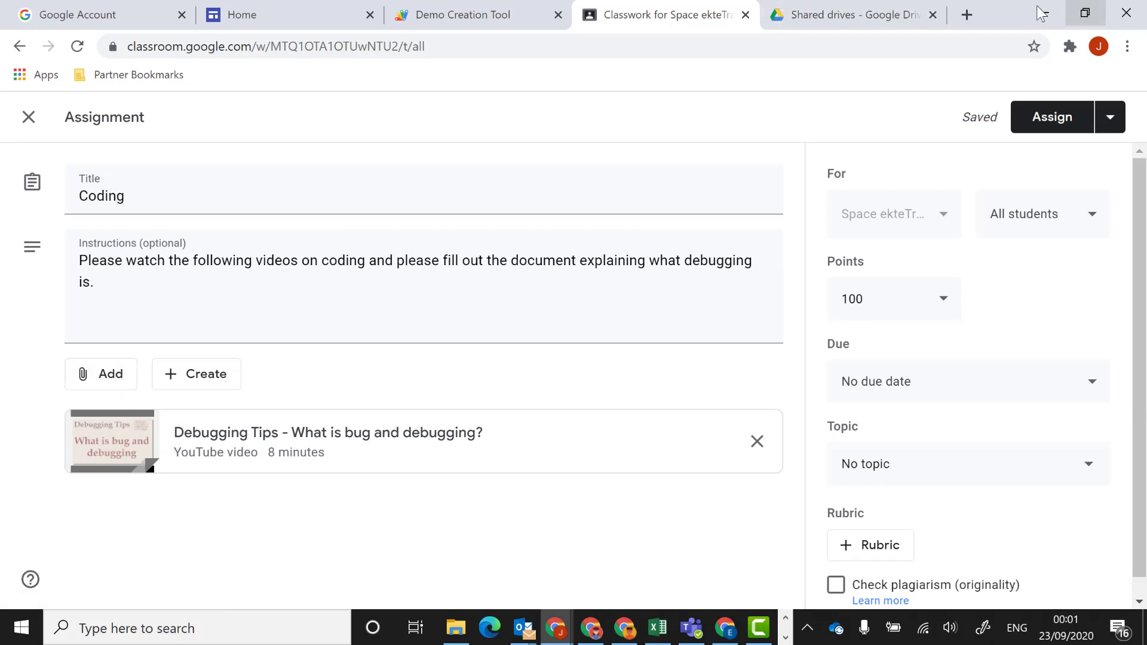
Step: Search the web for "scratch" in a new browser tab, open the scratch.mit.edu site and copy its address
left_click(966, 16)
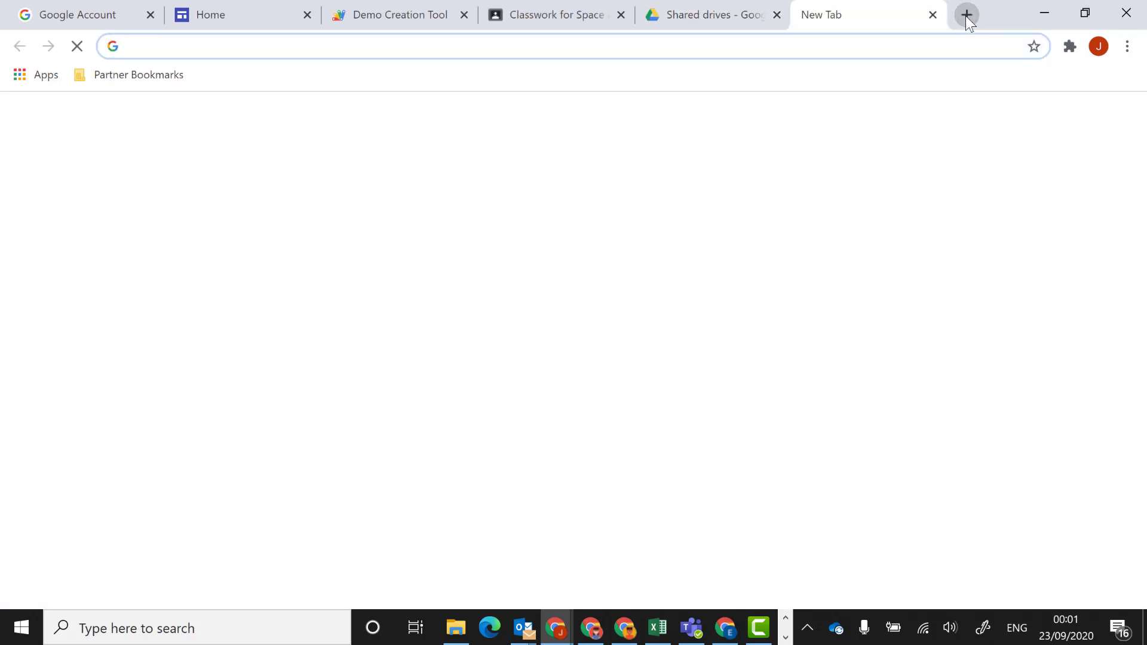
type("s")
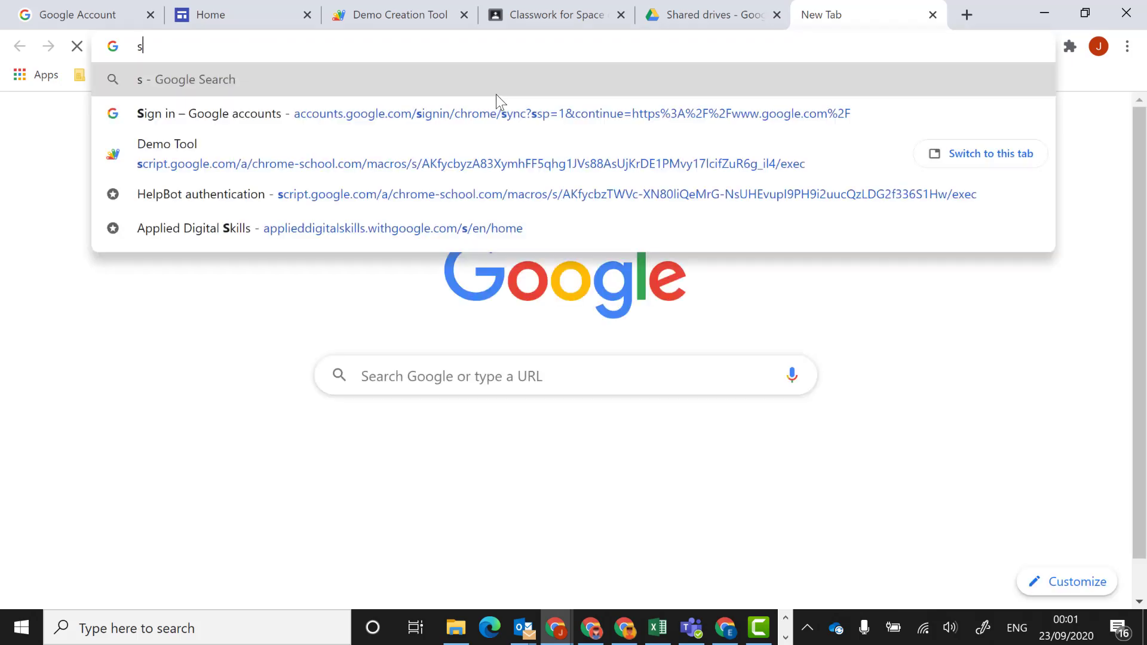
type("cratch")
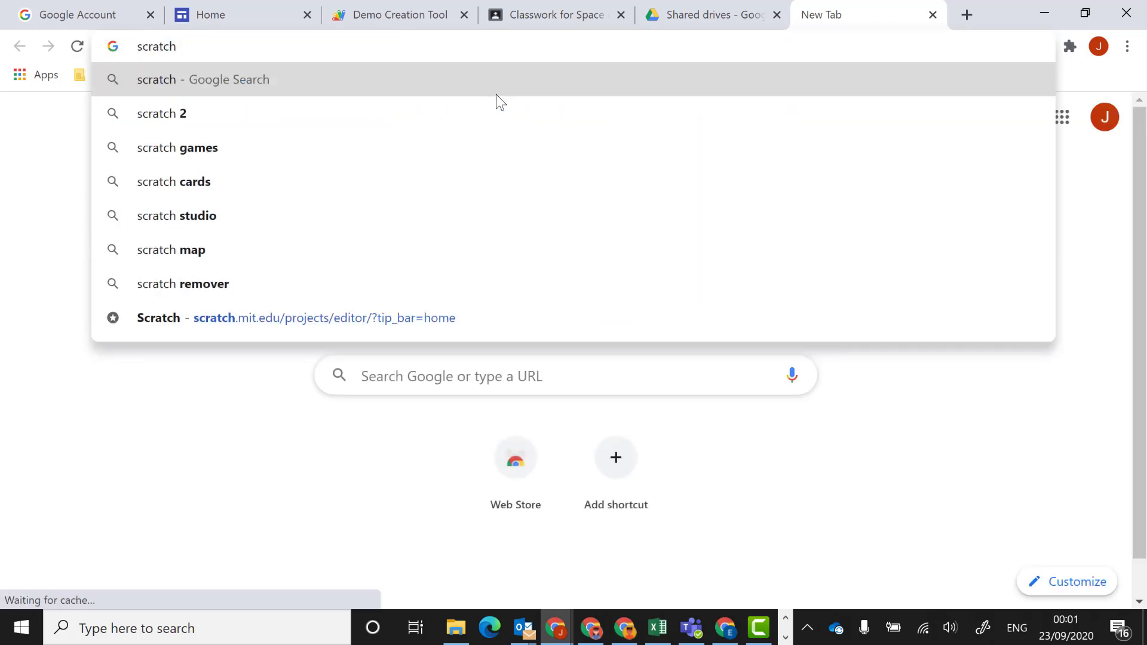
key("Return")
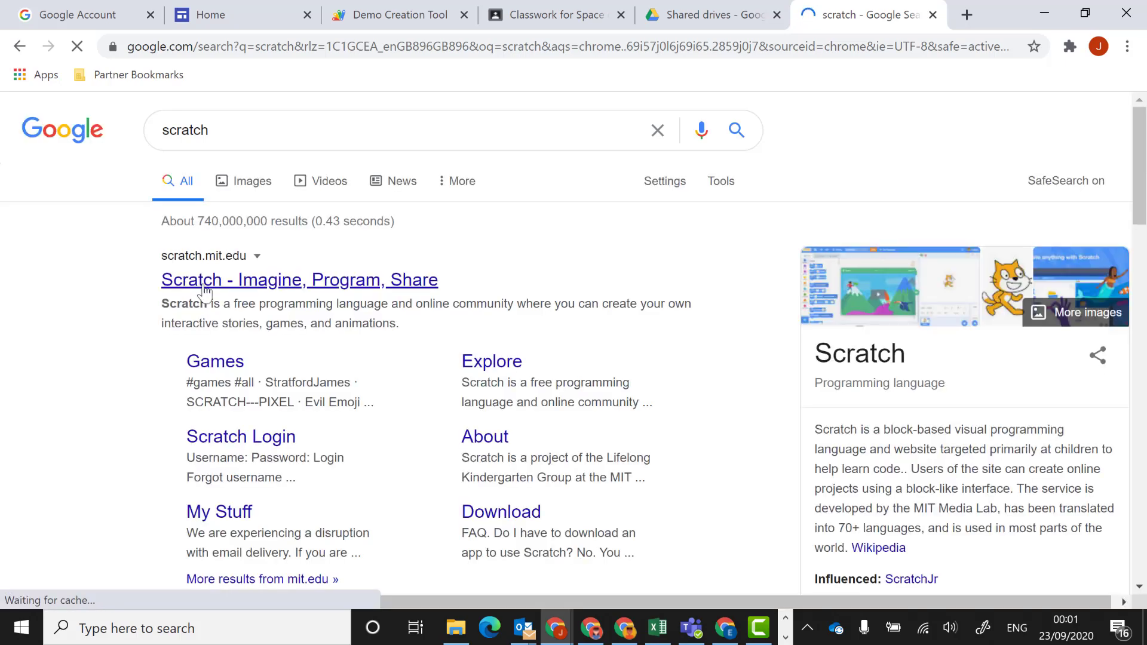
left_click(204, 287)
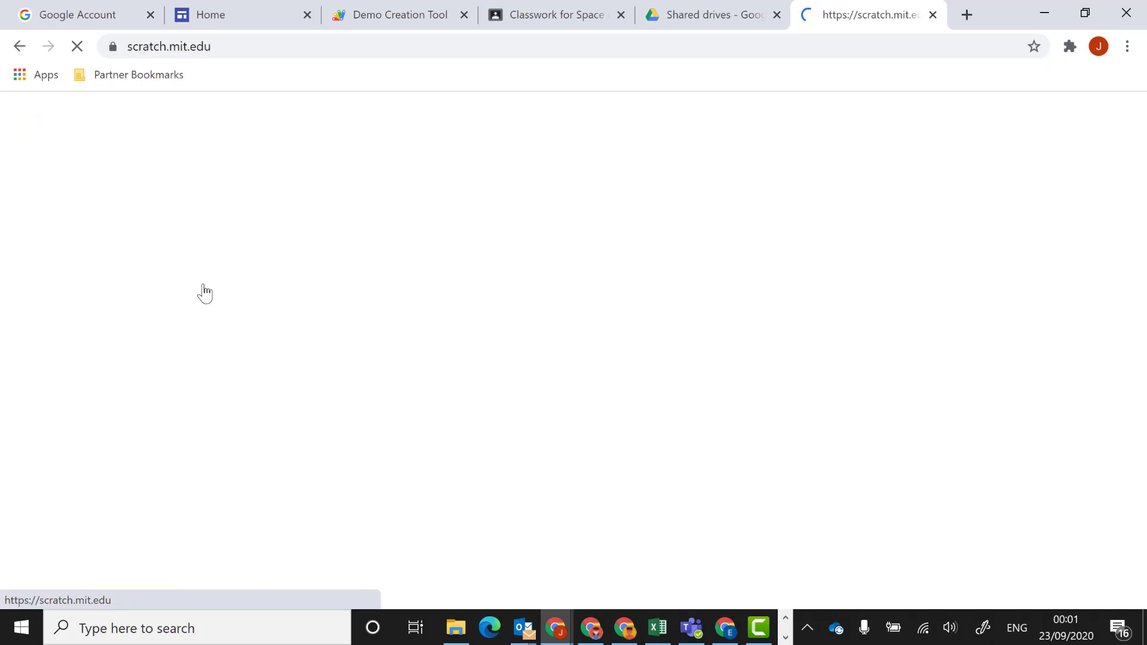
left_click(219, 48)
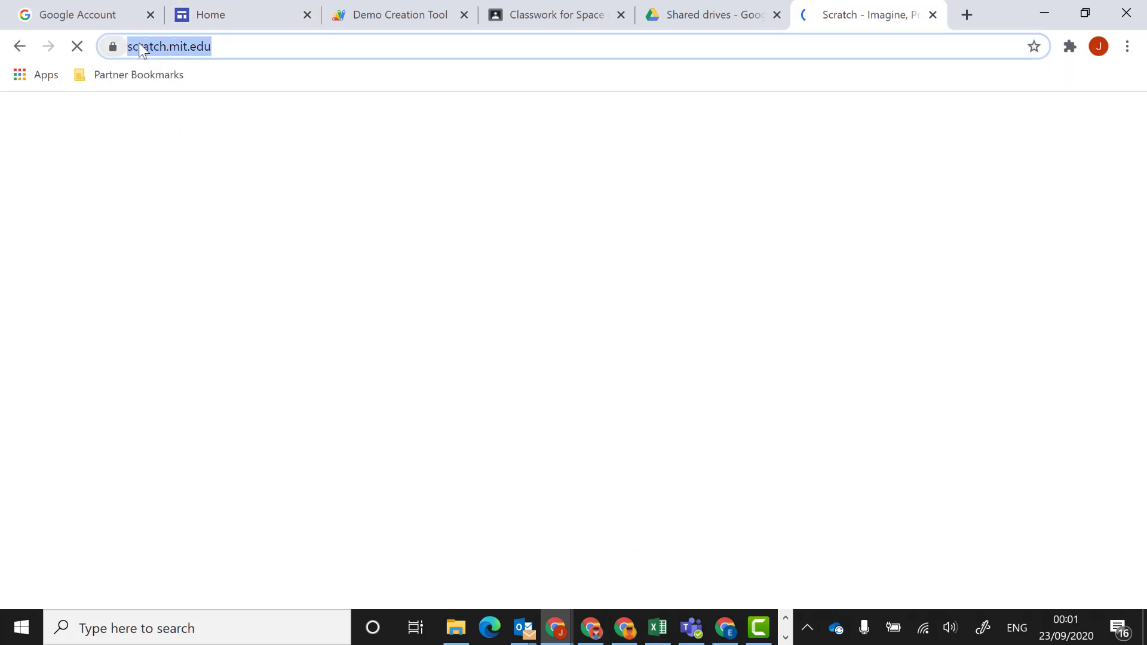
right_click(145, 44)
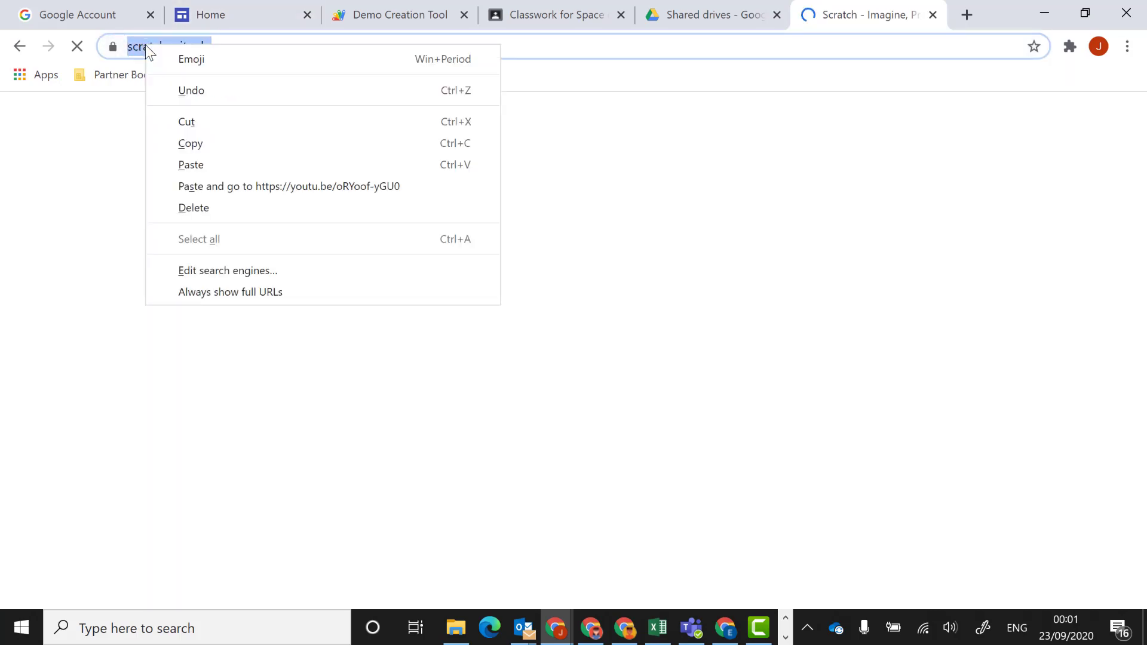
left_click(195, 142)
left_click(515, 18)
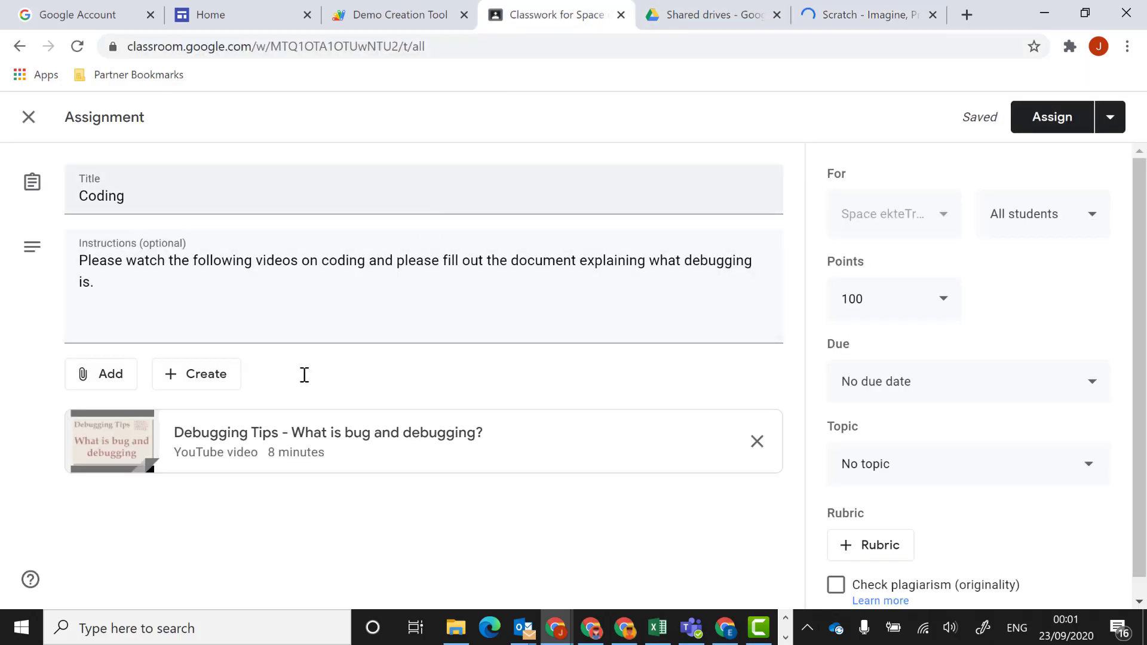
left_click(131, 386)
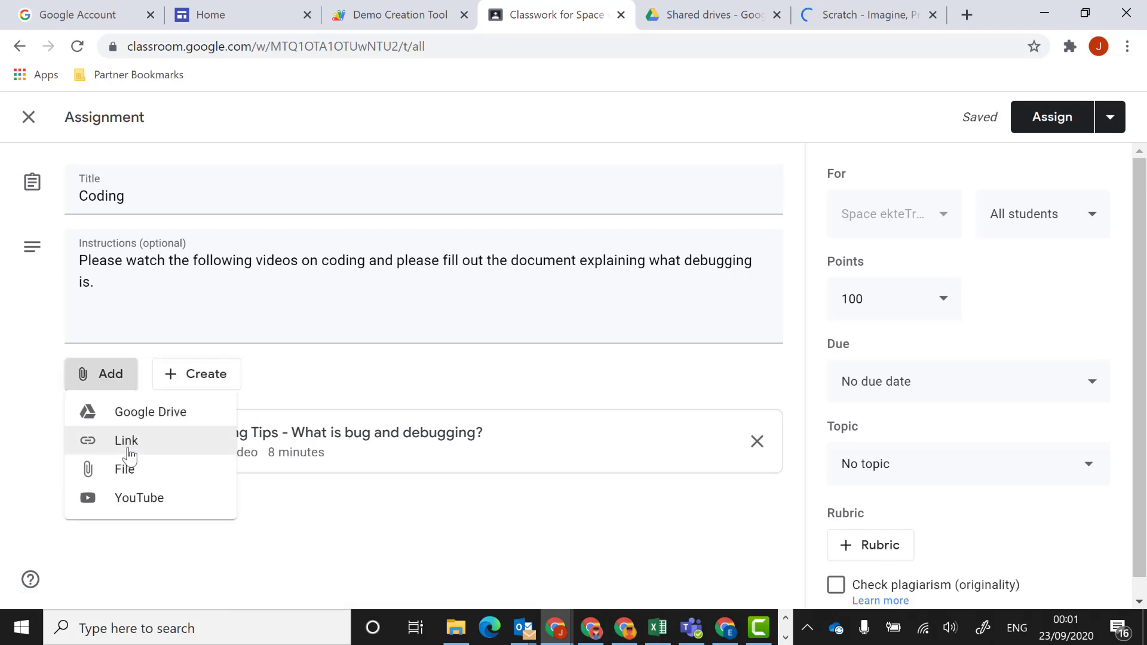
left_click(130, 454)
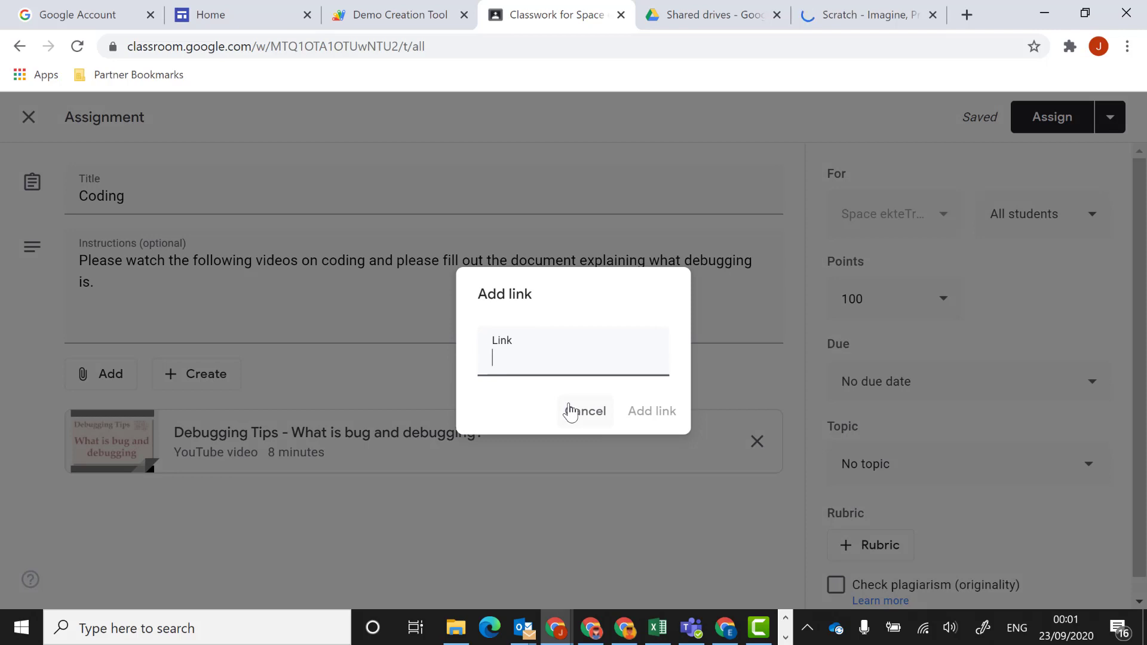
right_click(536, 366)
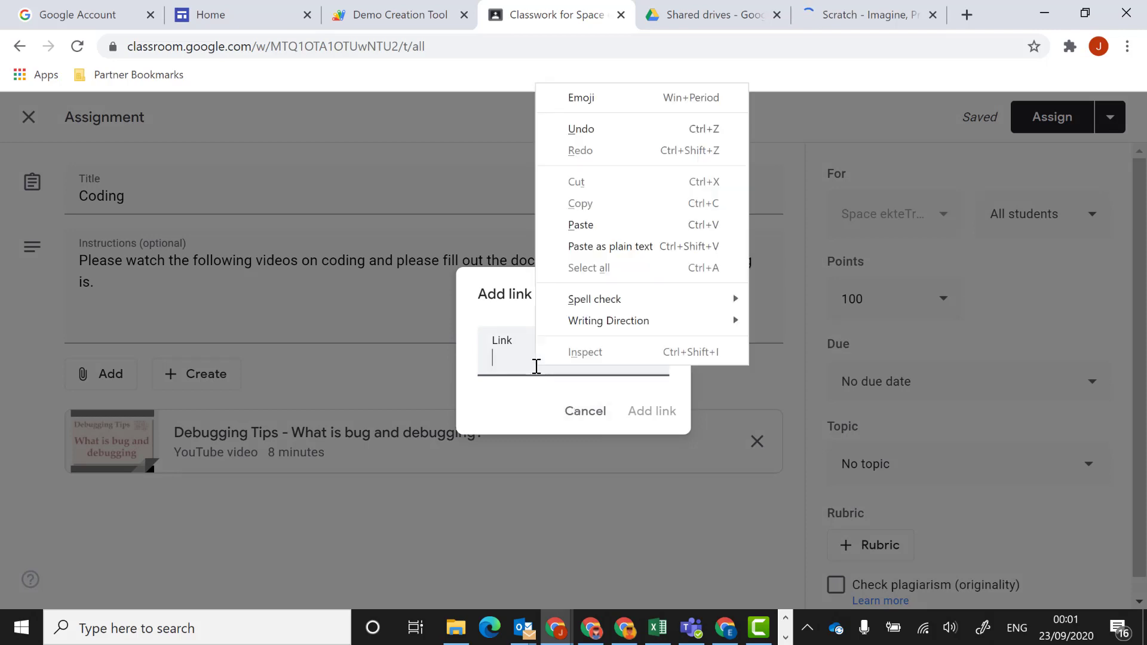
left_click(592, 223)
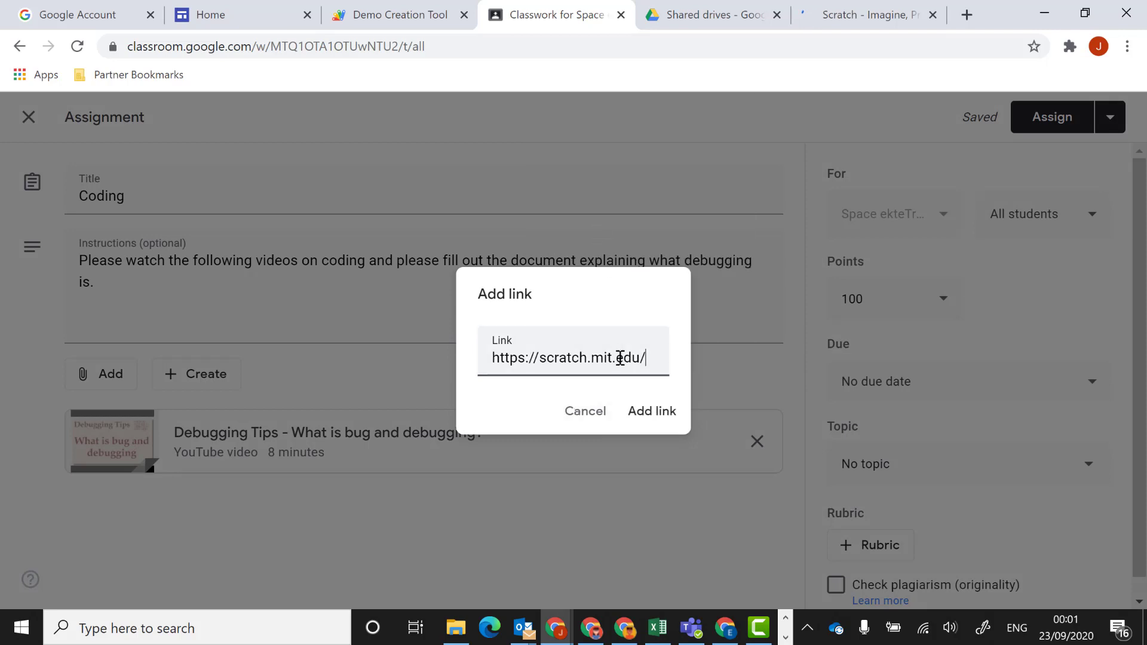
right_click(641, 416)
left_click(640, 425)
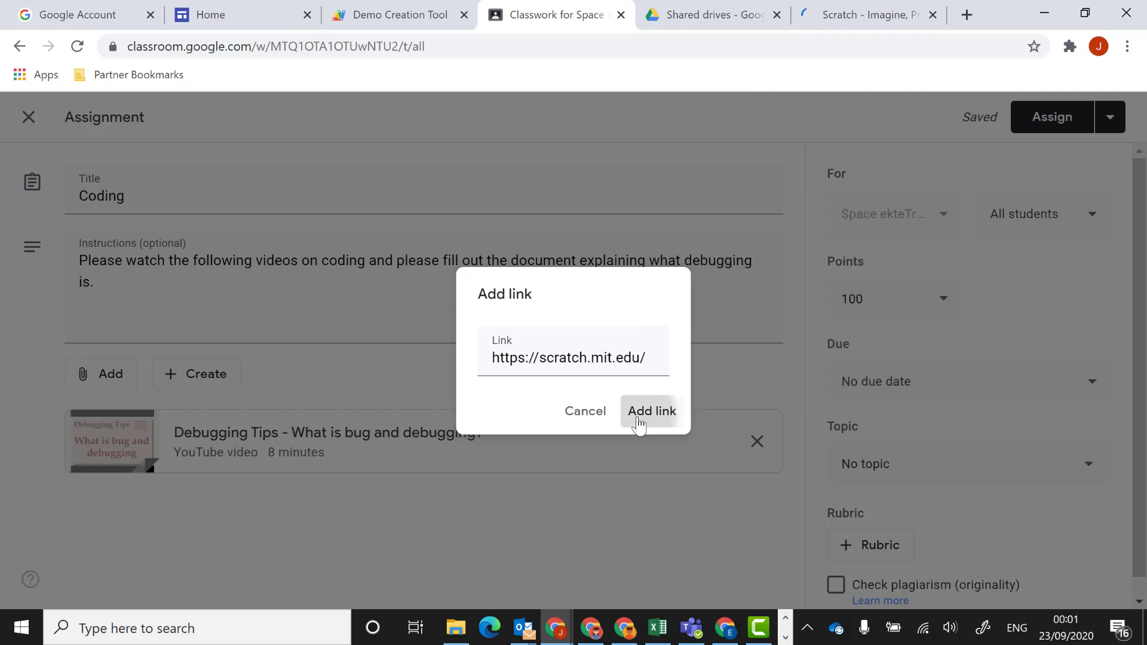
left_click(639, 424)
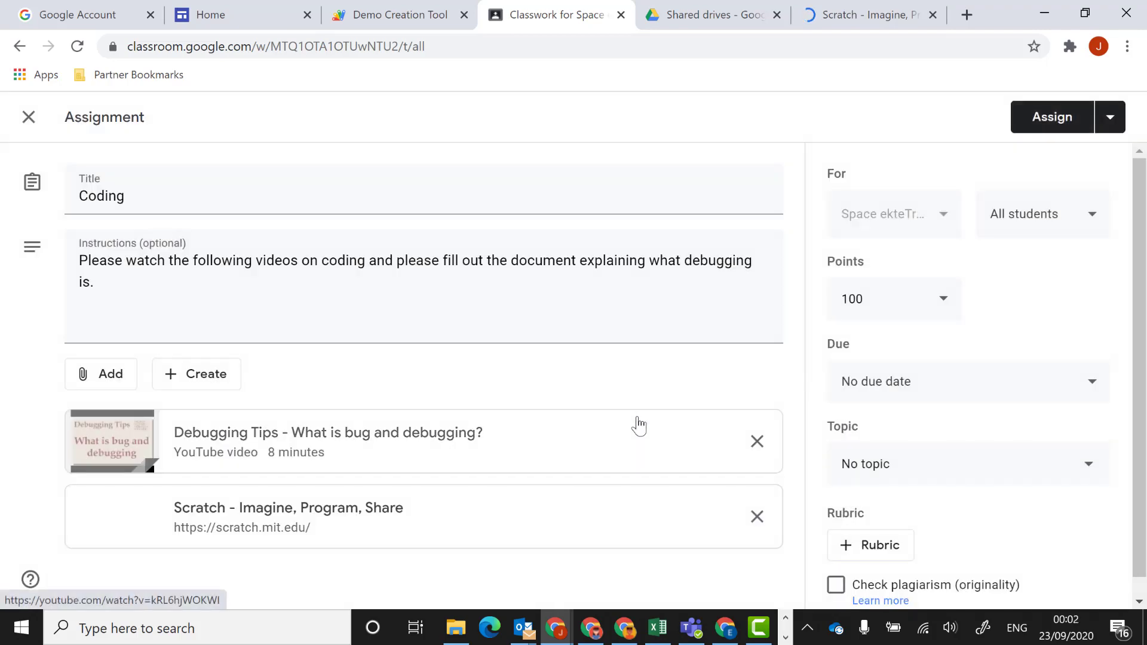
left_click(114, 391)
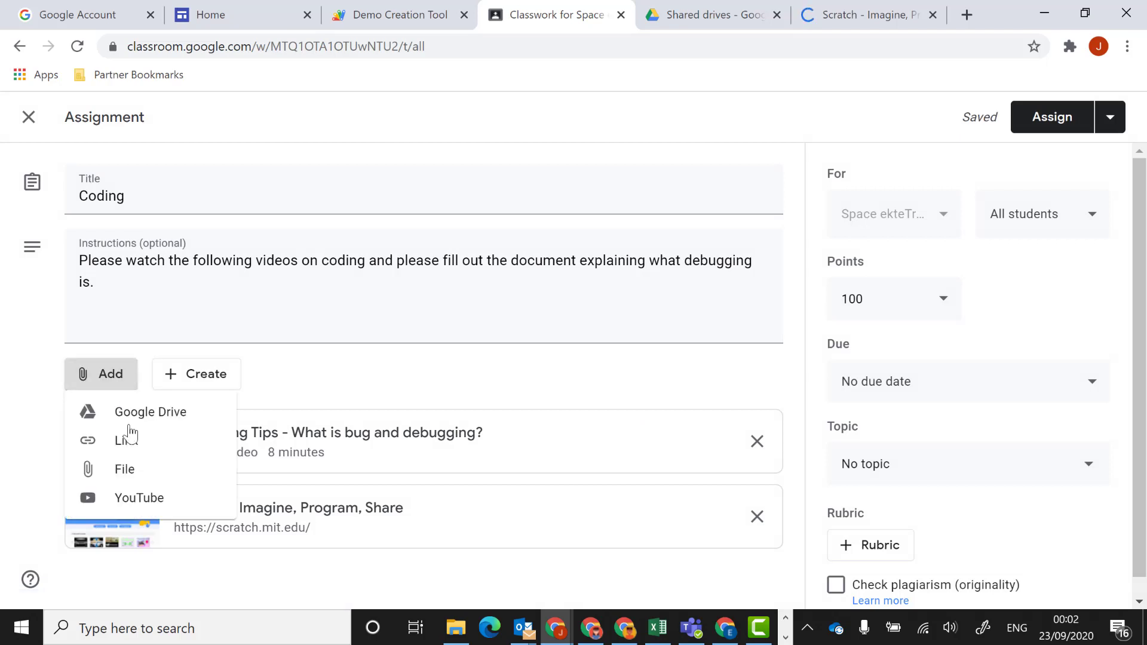
left_click(135, 473)
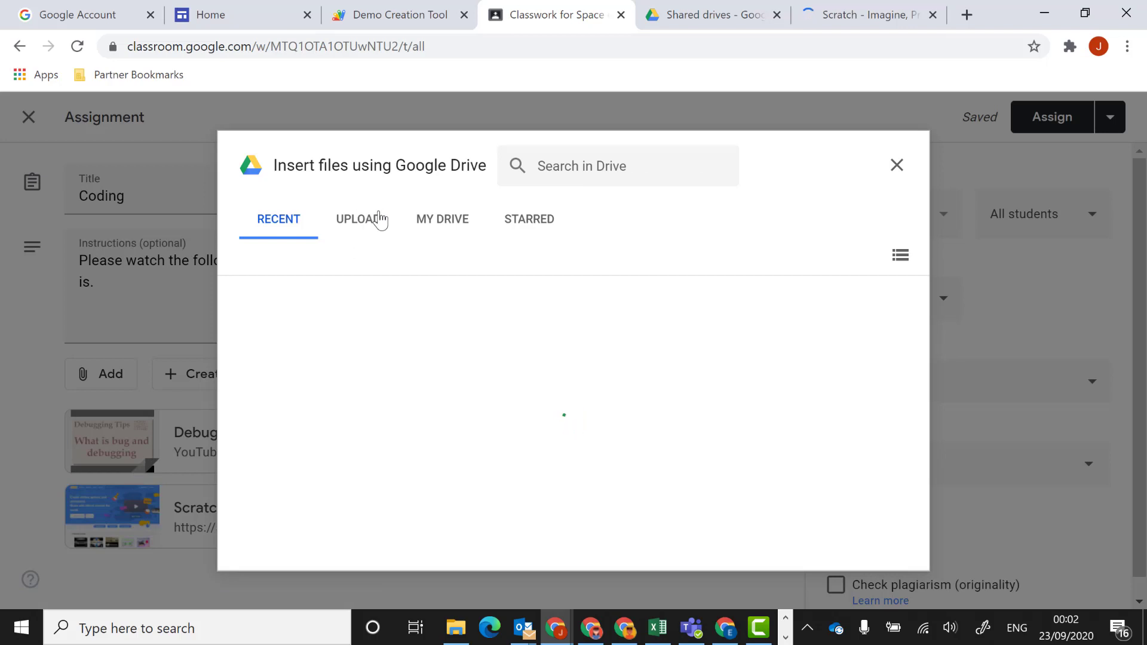
left_click(357, 231)
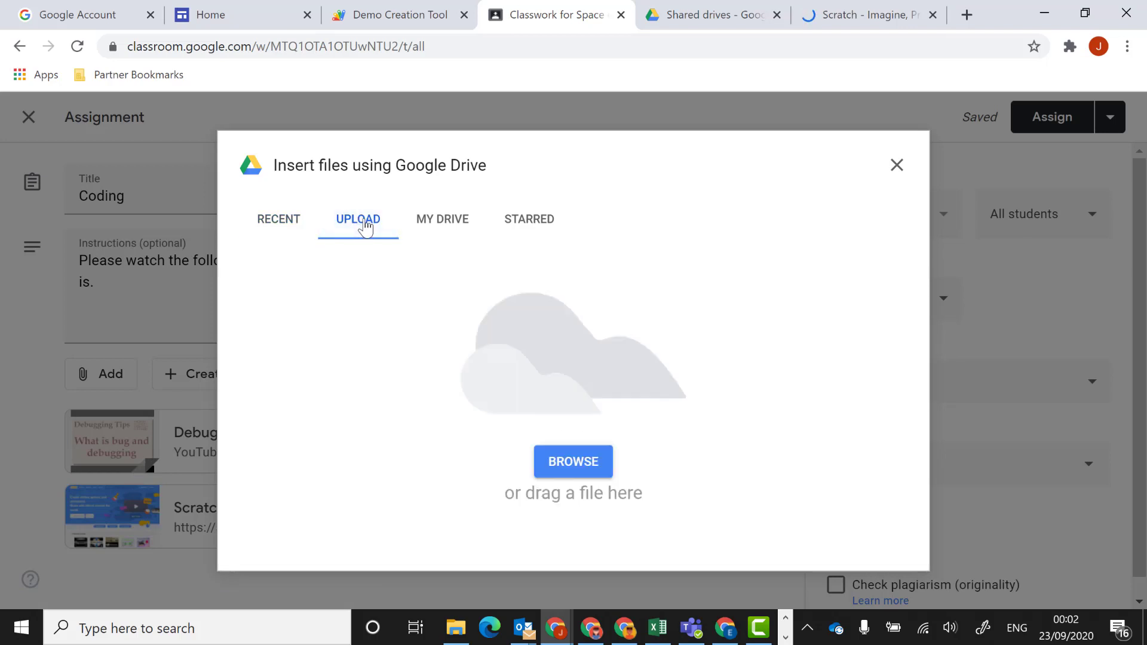
left_click(588, 469)
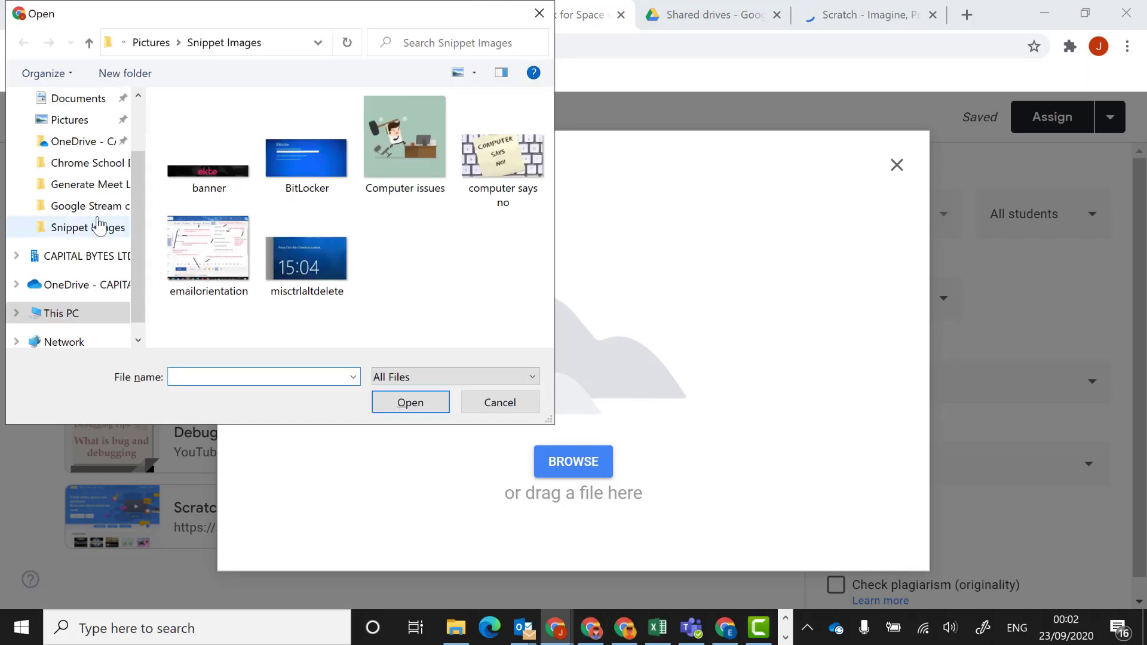
left_click(75, 107)
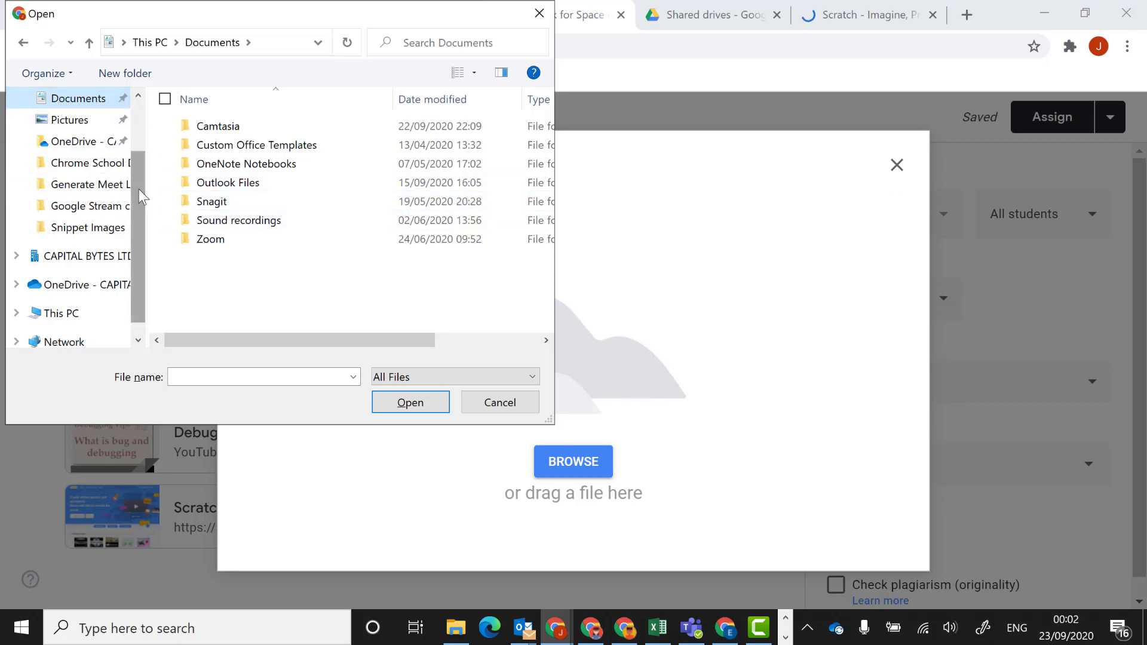
left_click_drag(139, 189, 138, 135)
left_click(88, 135)
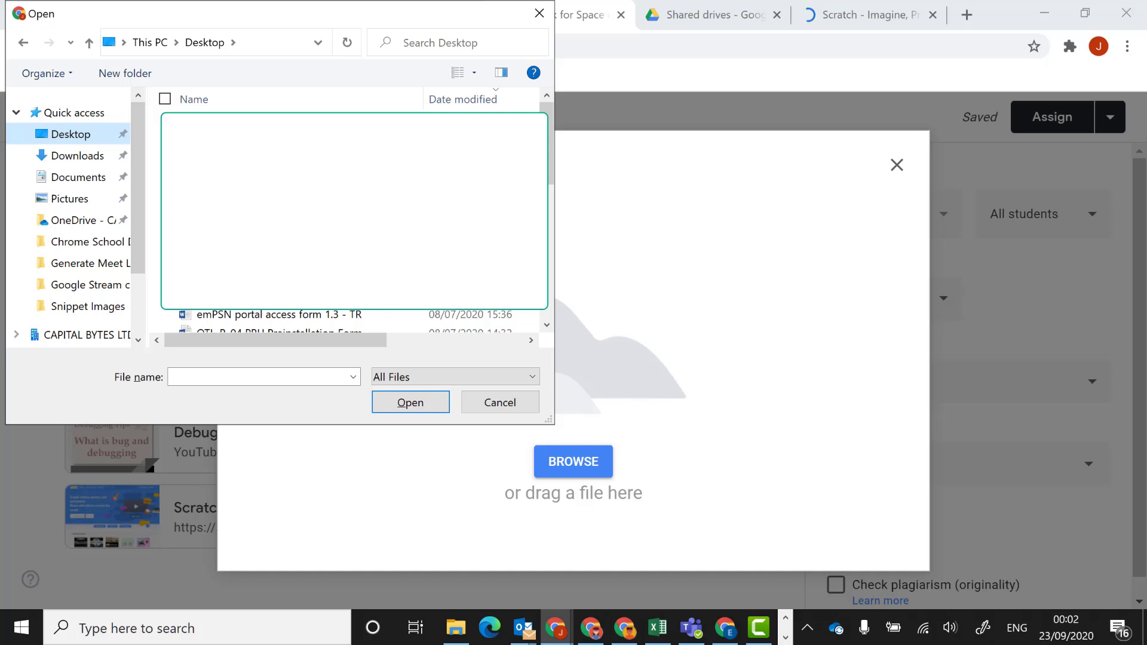
left_click(246, 301)
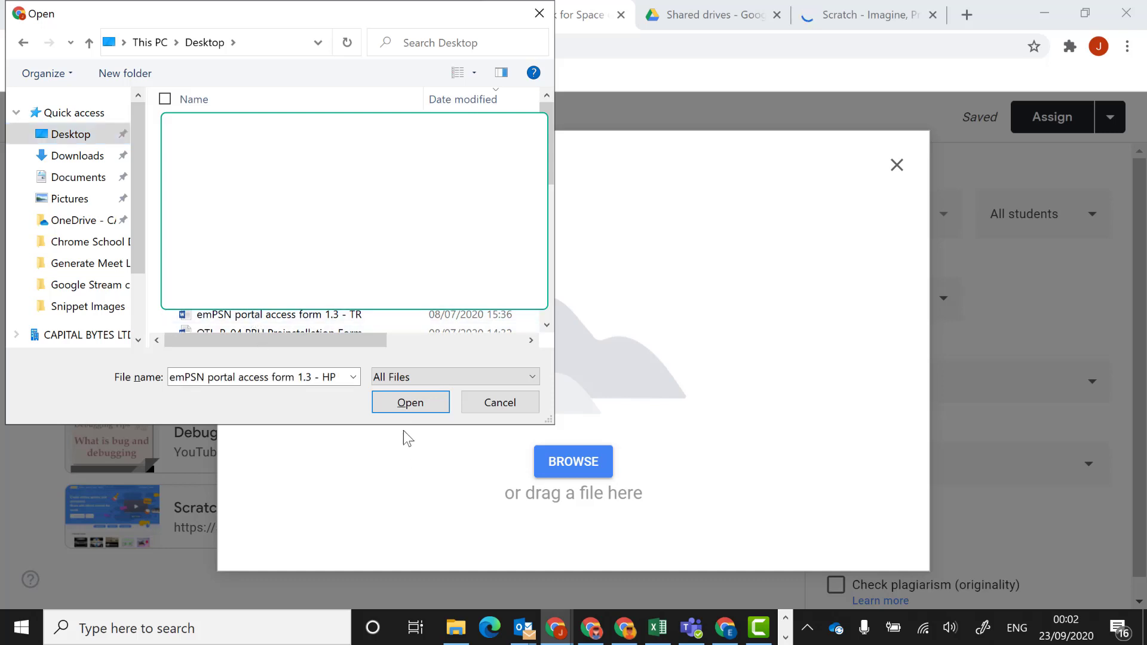
left_click(401, 405)
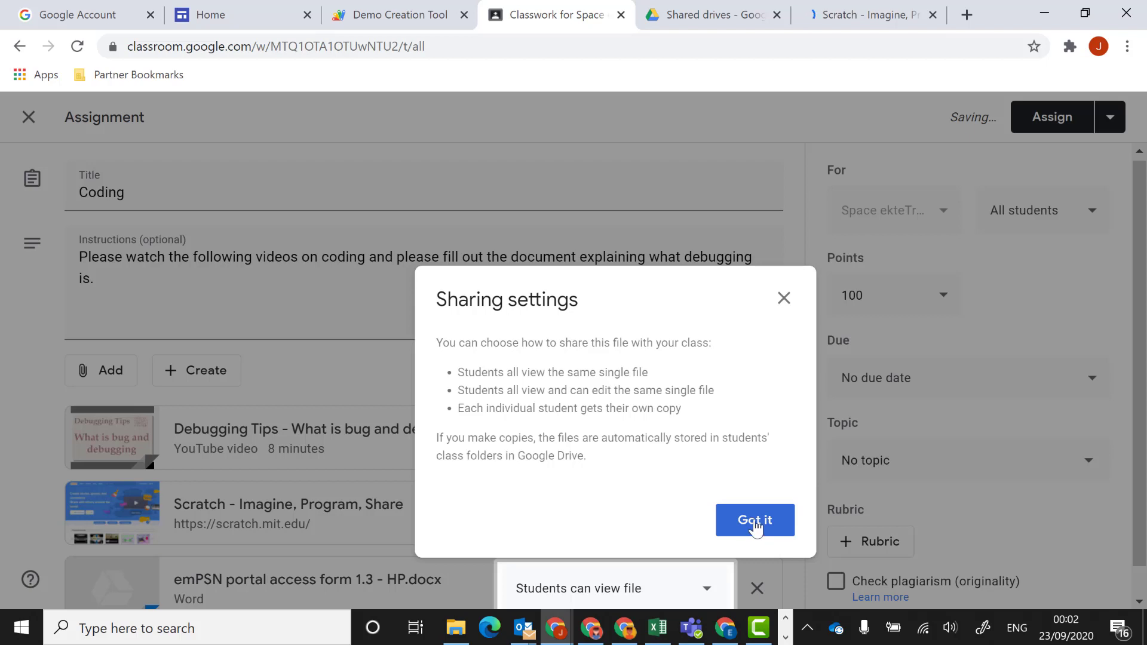
left_click(748, 528)
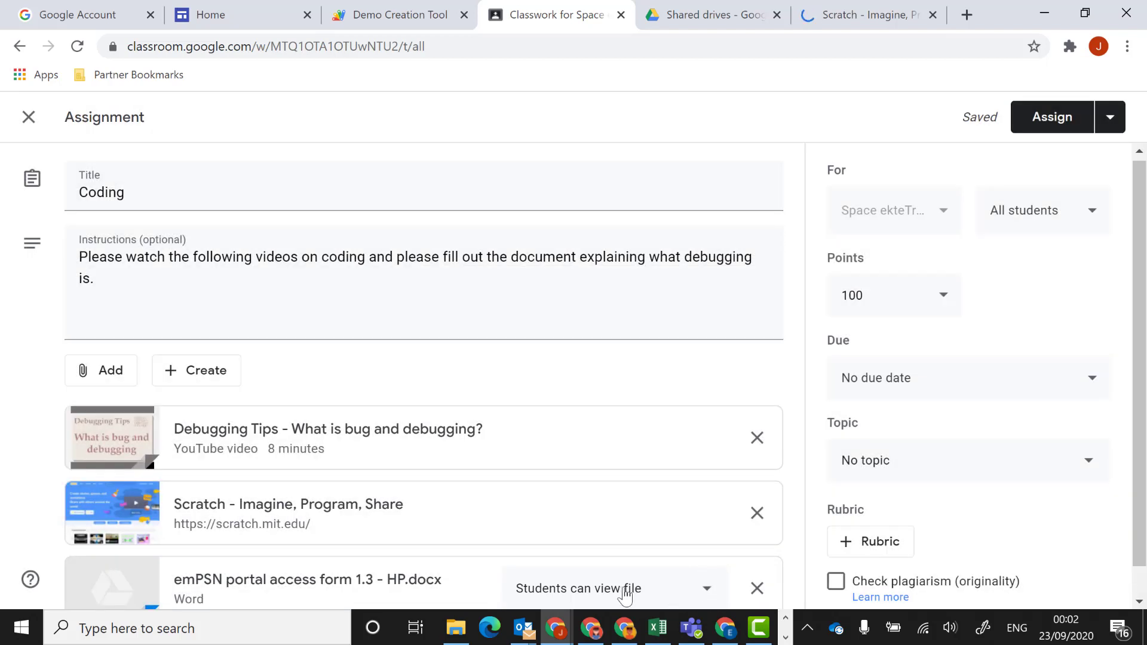
Step: Create a new Google Docs document as an attachment to the Coding assignment
left_click(175, 382)
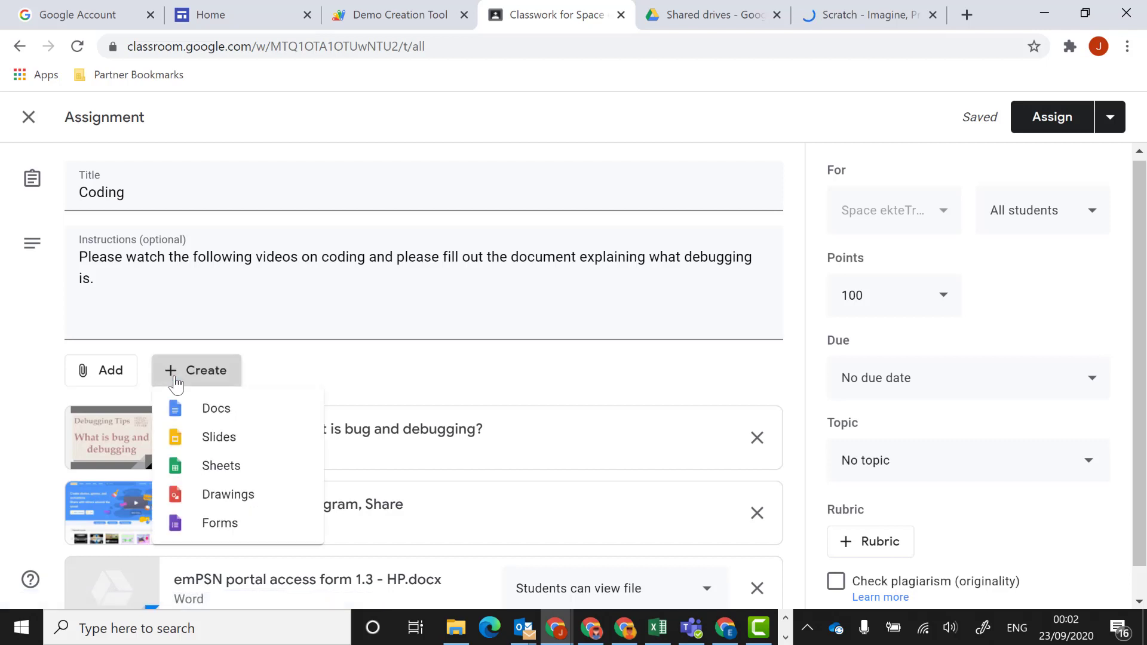
left_click(216, 412)
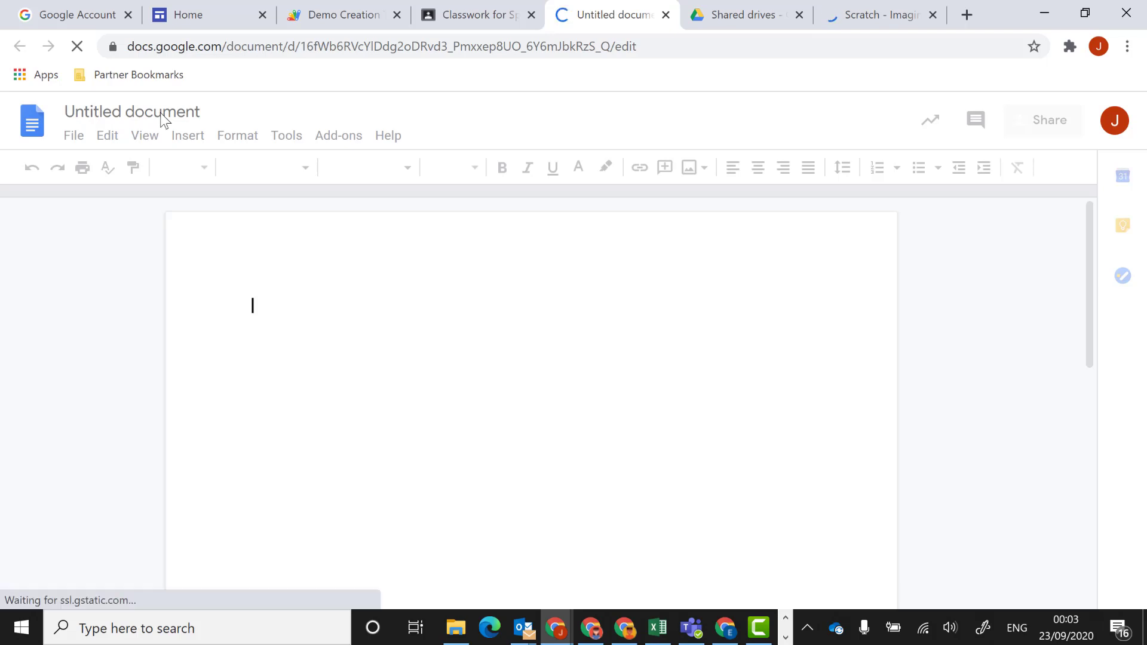
Step: Try to rename the untitled document as "Debugging" while it is still loading
left_click(195, 111)
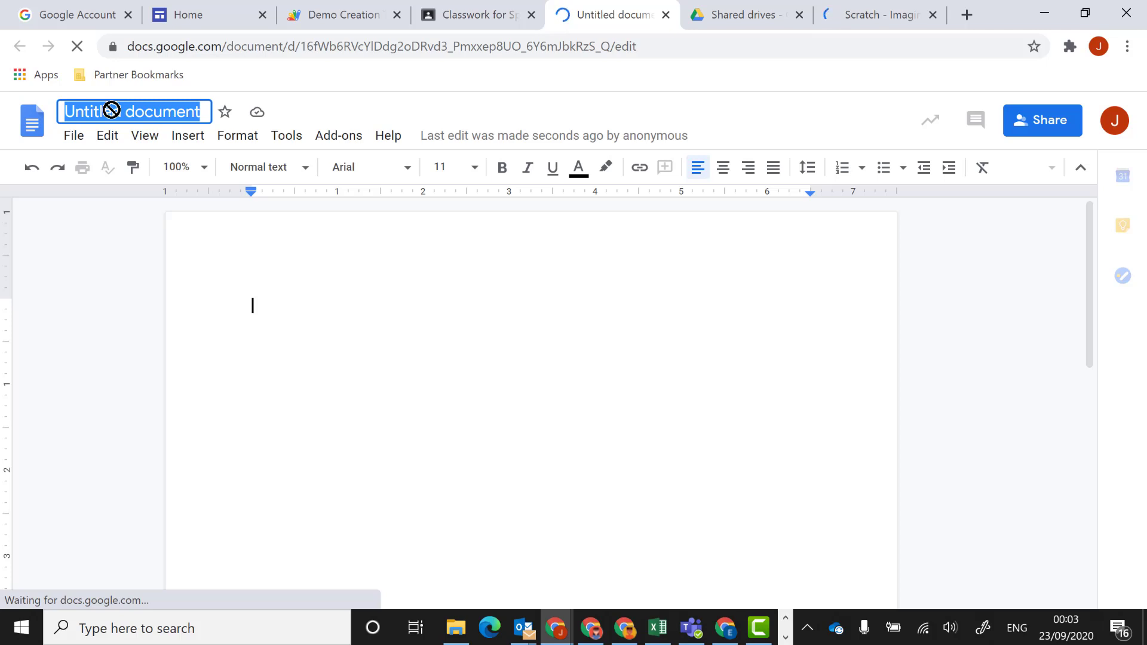
key("BackSpace")
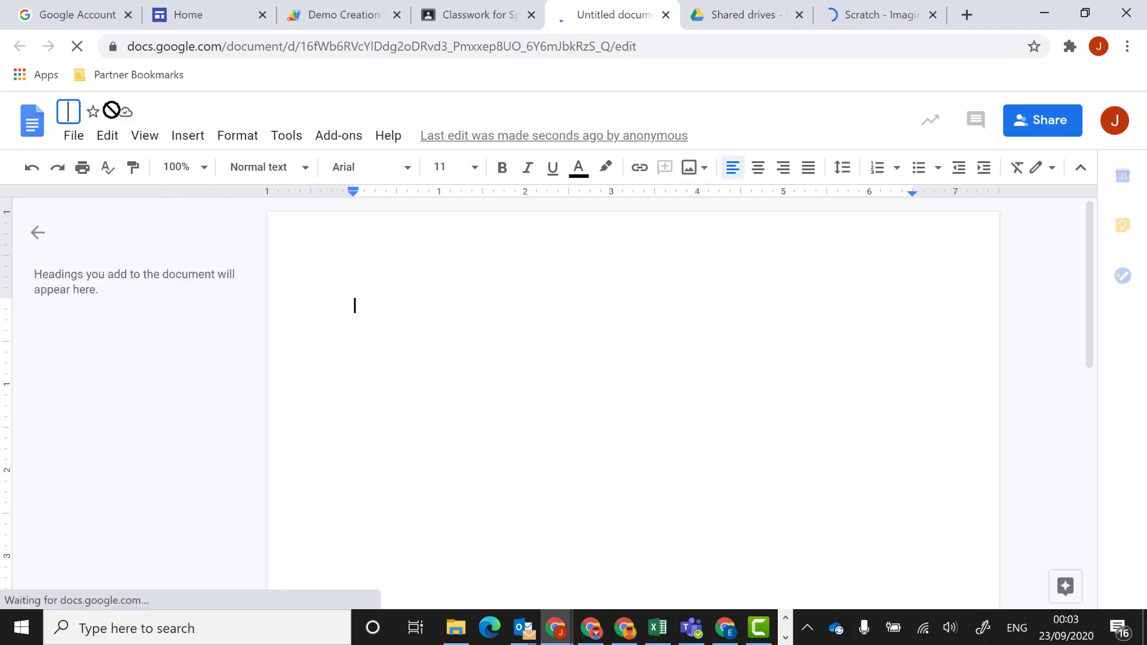
type("Debugging")
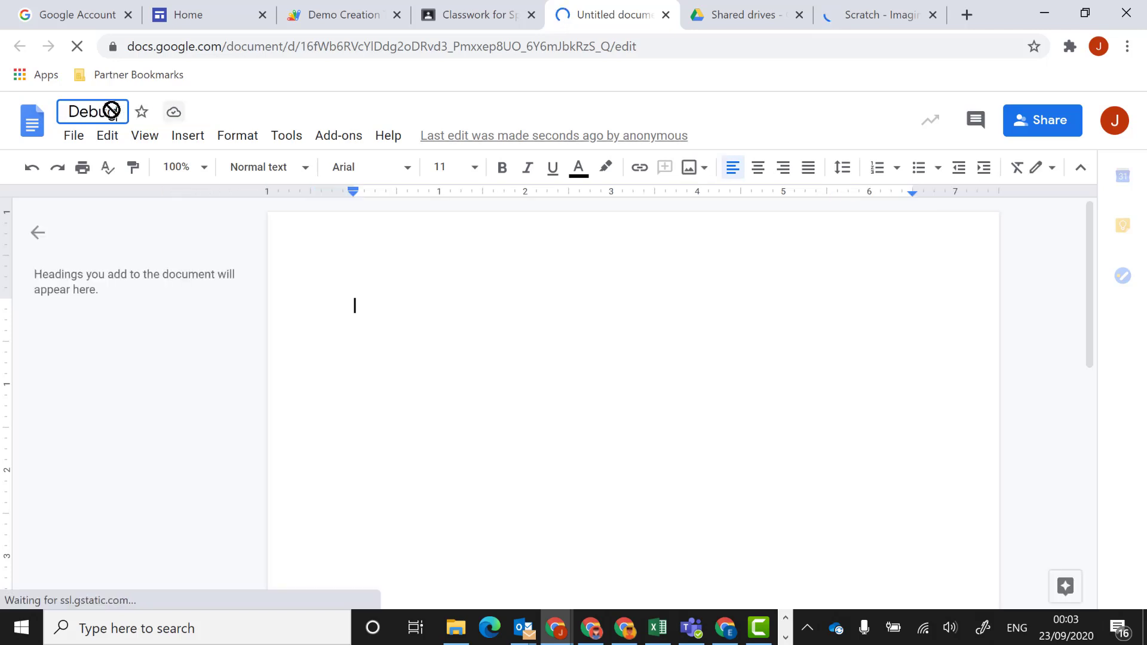
left_click(63, 113)
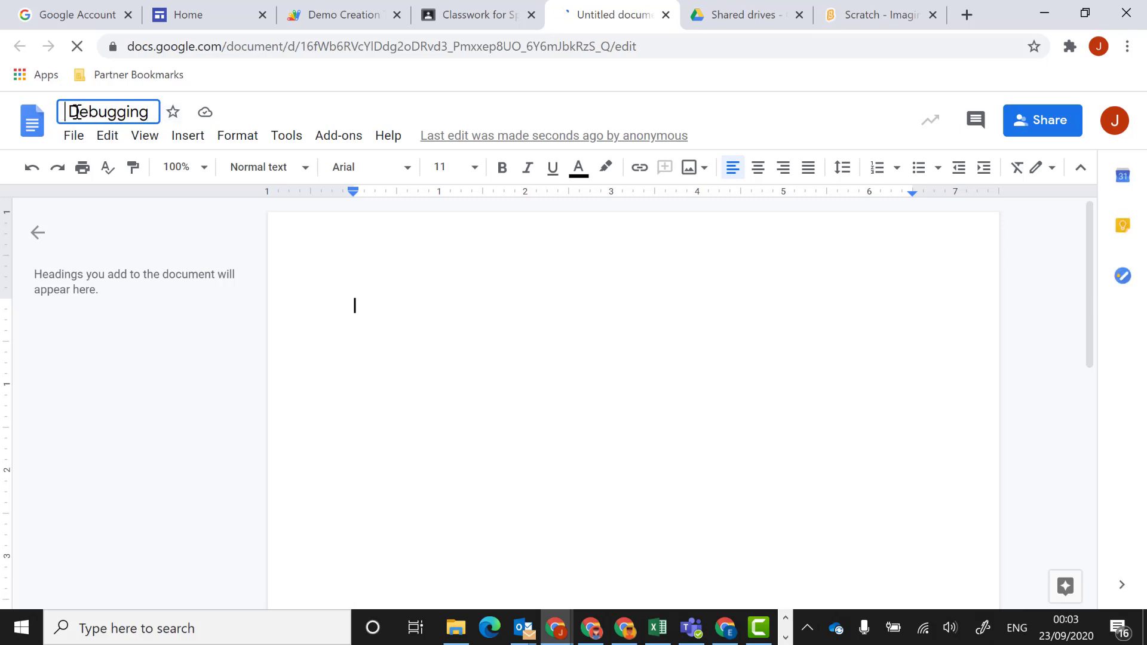
key("Left")
key("Left")
key("Left")
key("Left")
key("Left")
key("Left")
key("Left")
key("Left")
key("Left")
key("Left")
key("Left")
key("Left")
key("Left")
key("Left")
key("Left")
key("Left")
key("Left")
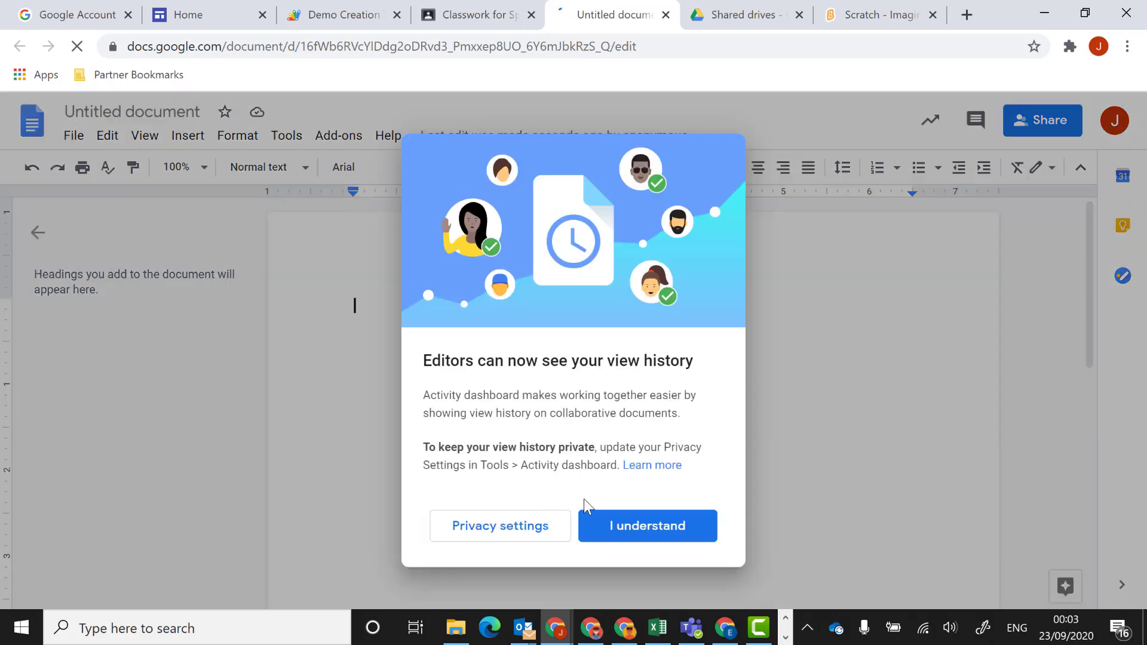
Step: Acknowledge the view history notice and rename the untitled document as "What is debugging"
left_click(617, 530)
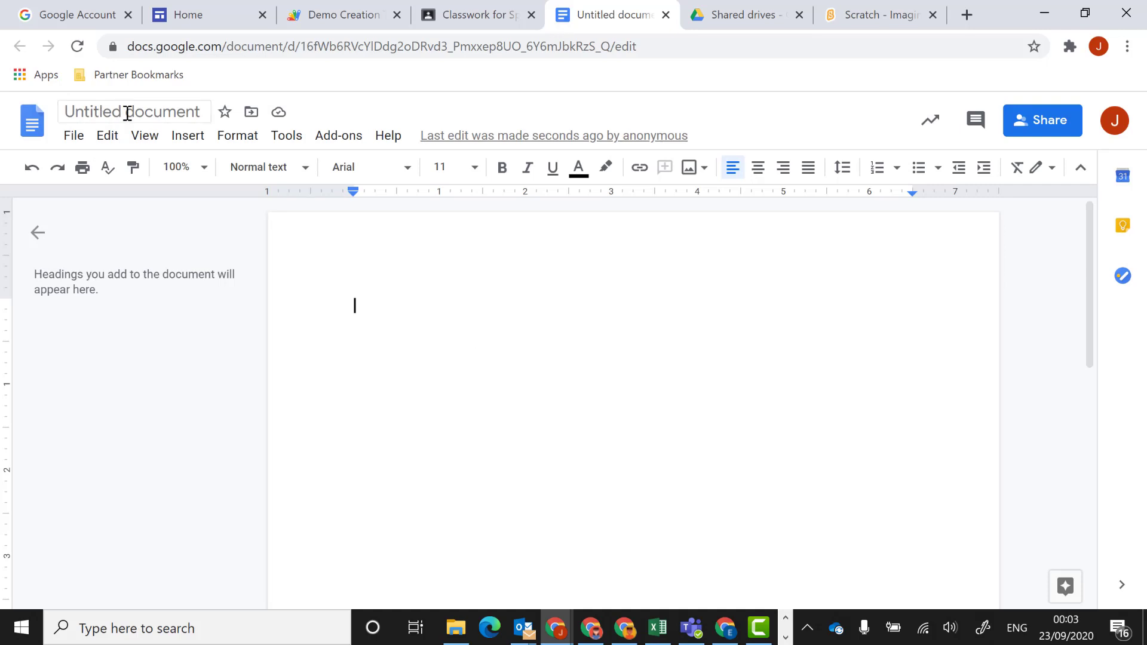
left_click(202, 116)
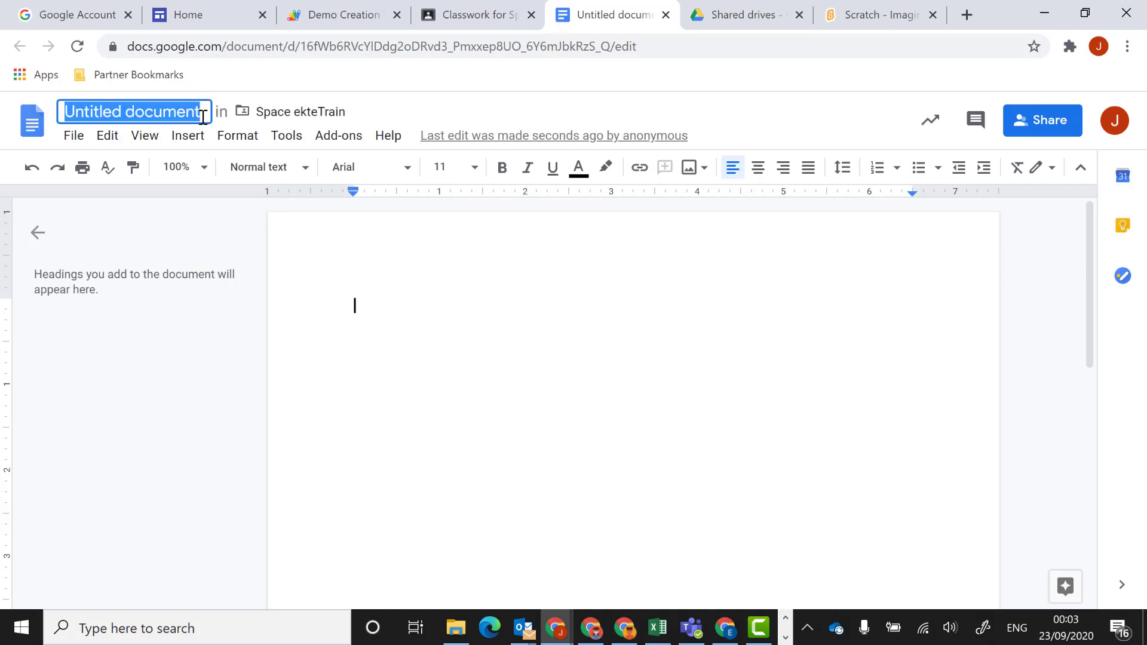
type("What is ")
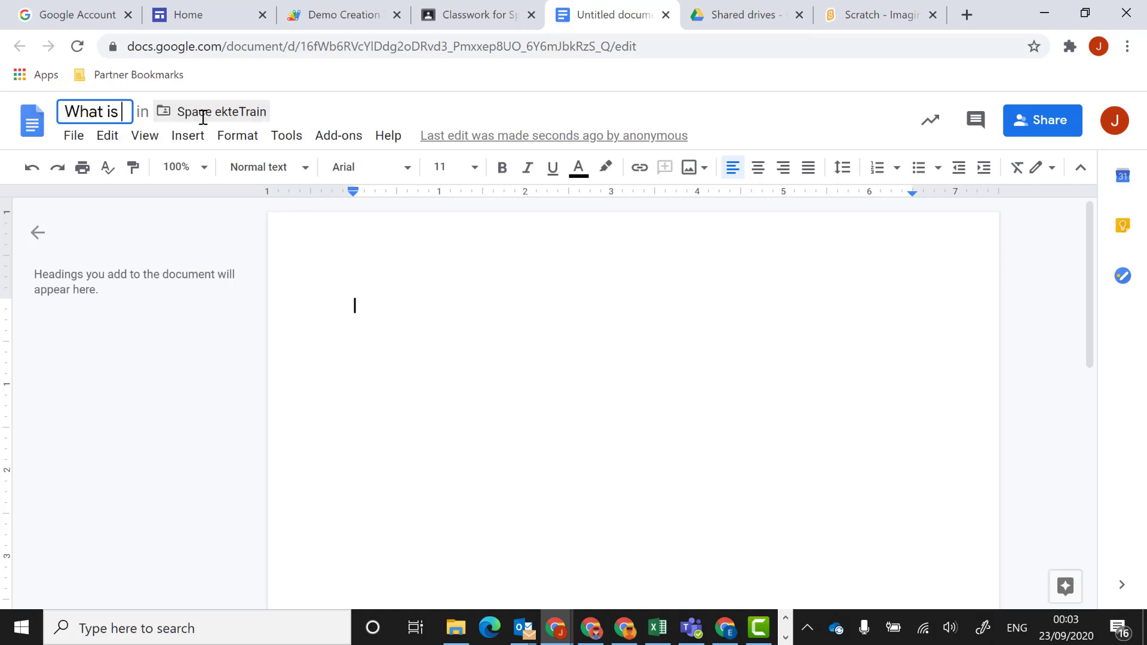
type("debugg")
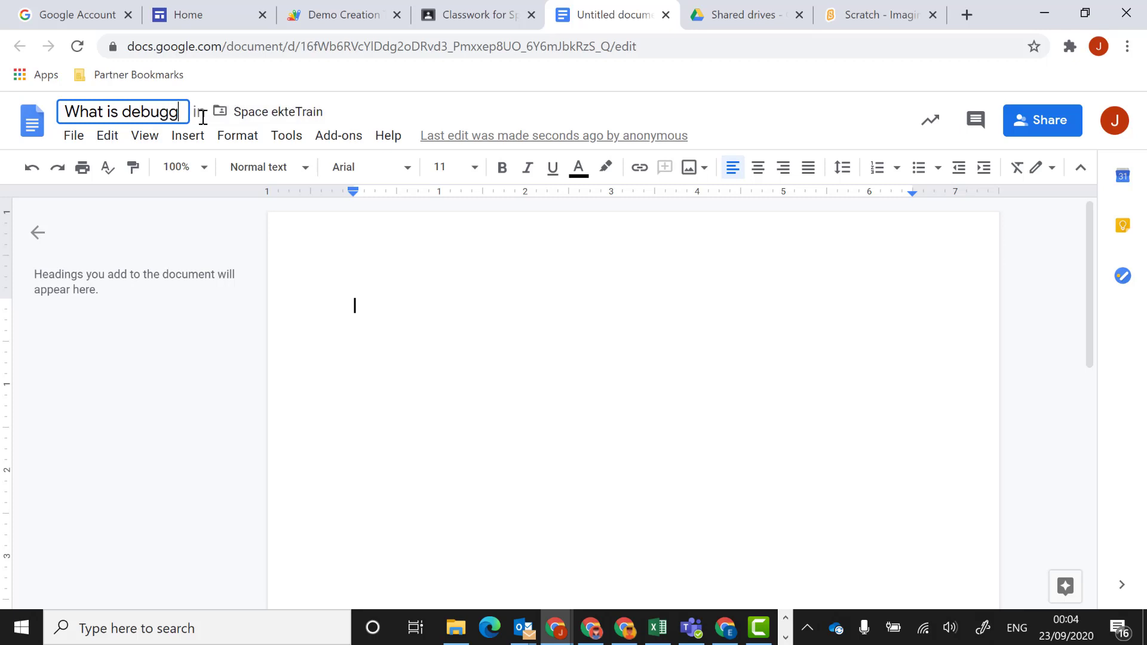
type("ing")
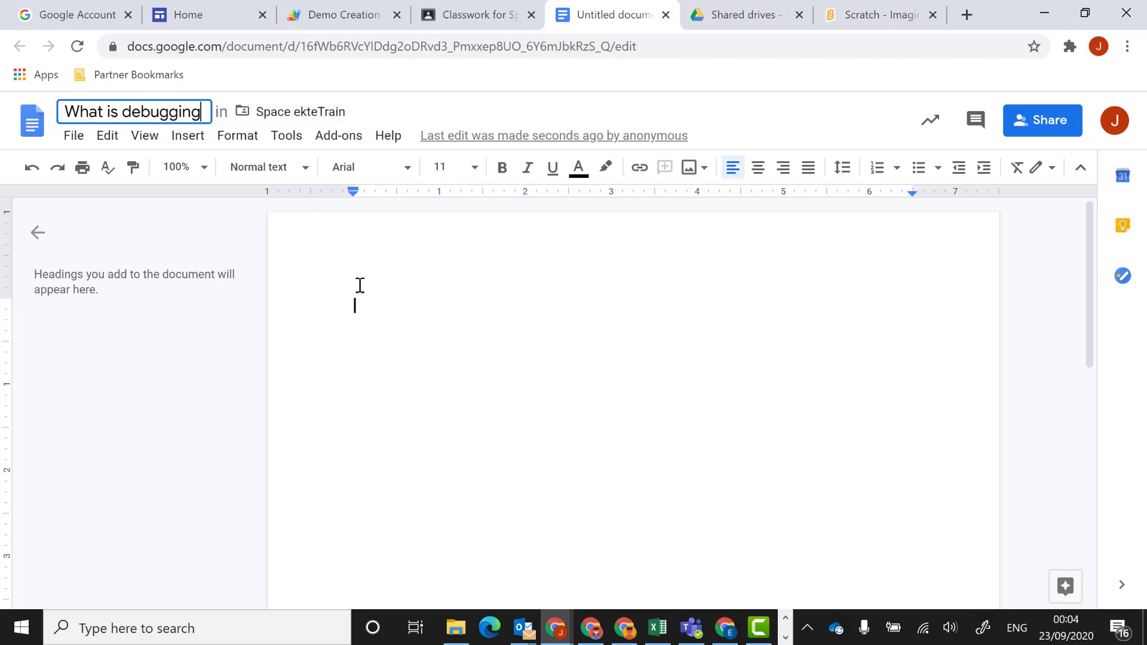
left_click(360, 293)
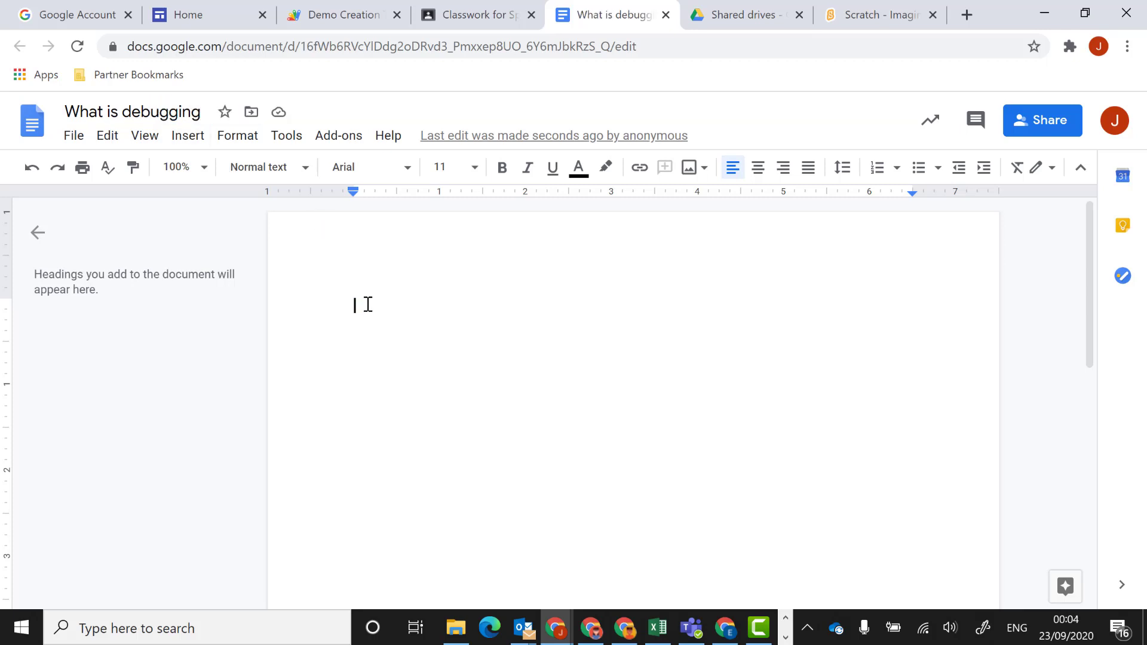
Step: Write "Please explain what debugging is?" followed by two line breaks in the document body, and close the document to return to the assignment
type("Please")
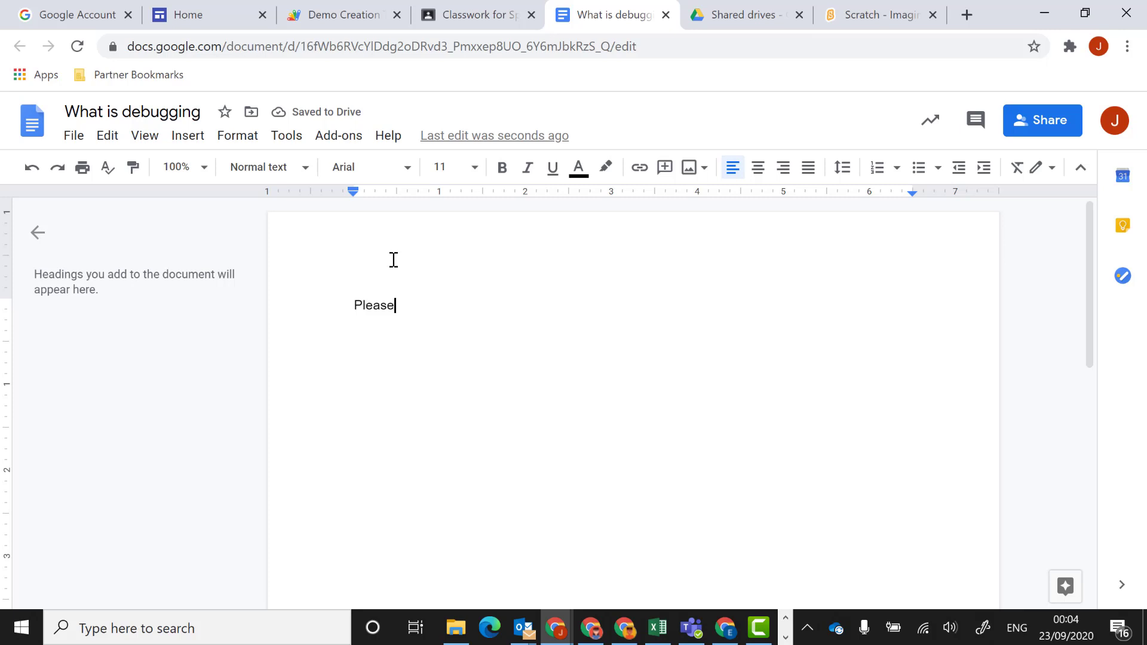
type(" explain what ")
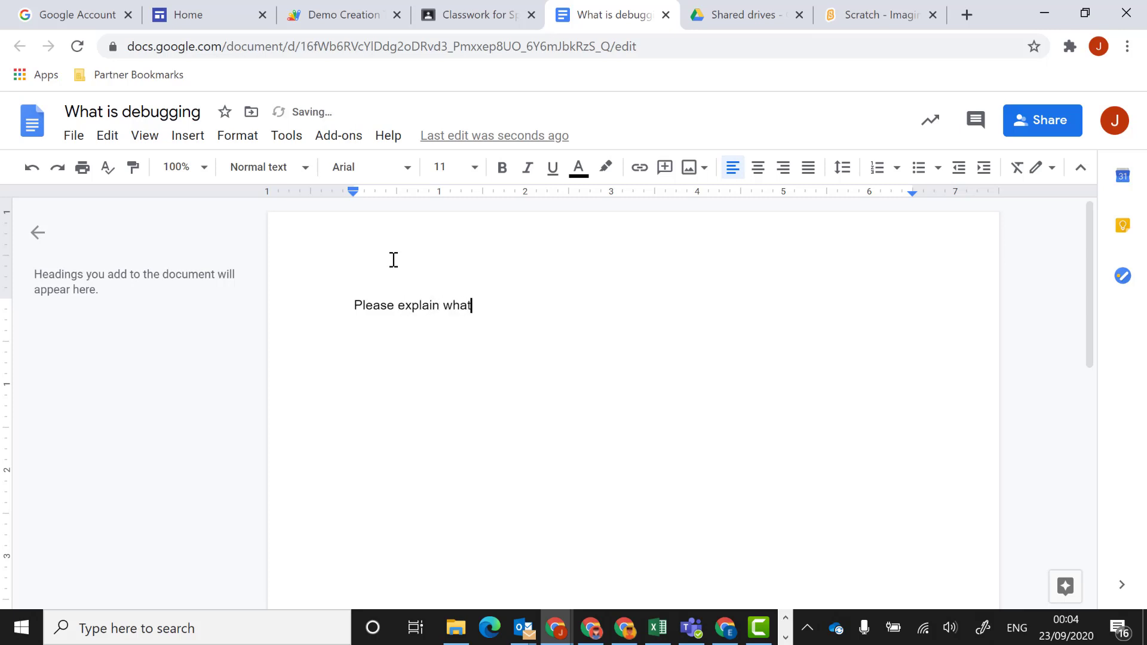
type("debugging is?")
key("Return")
key("Return")
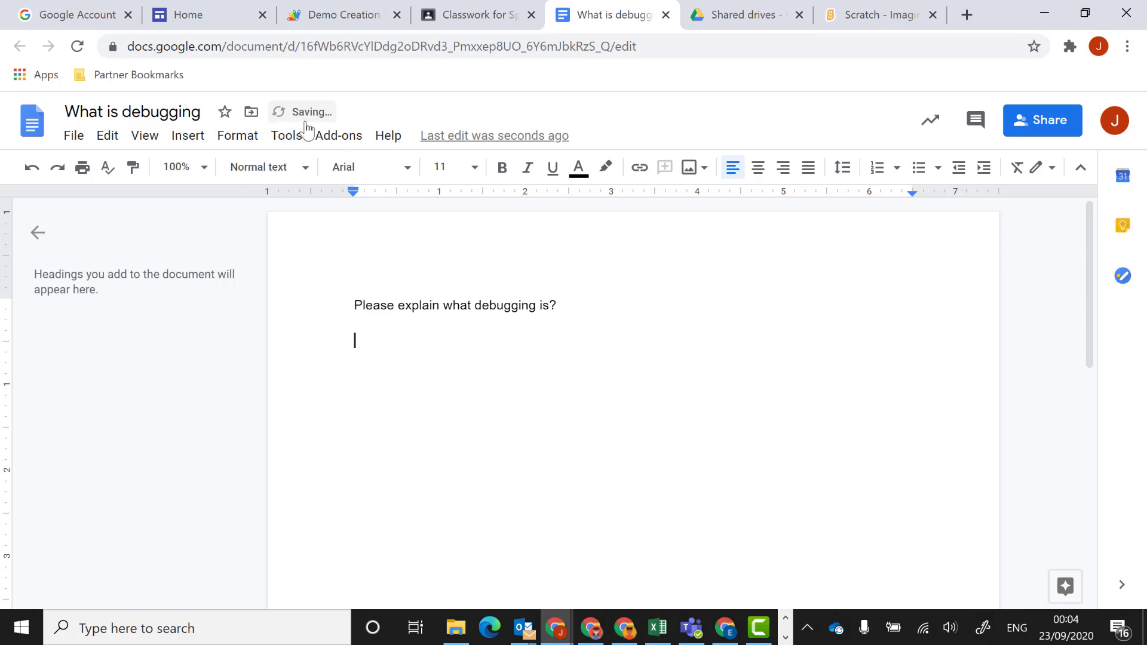
left_click(665, 14)
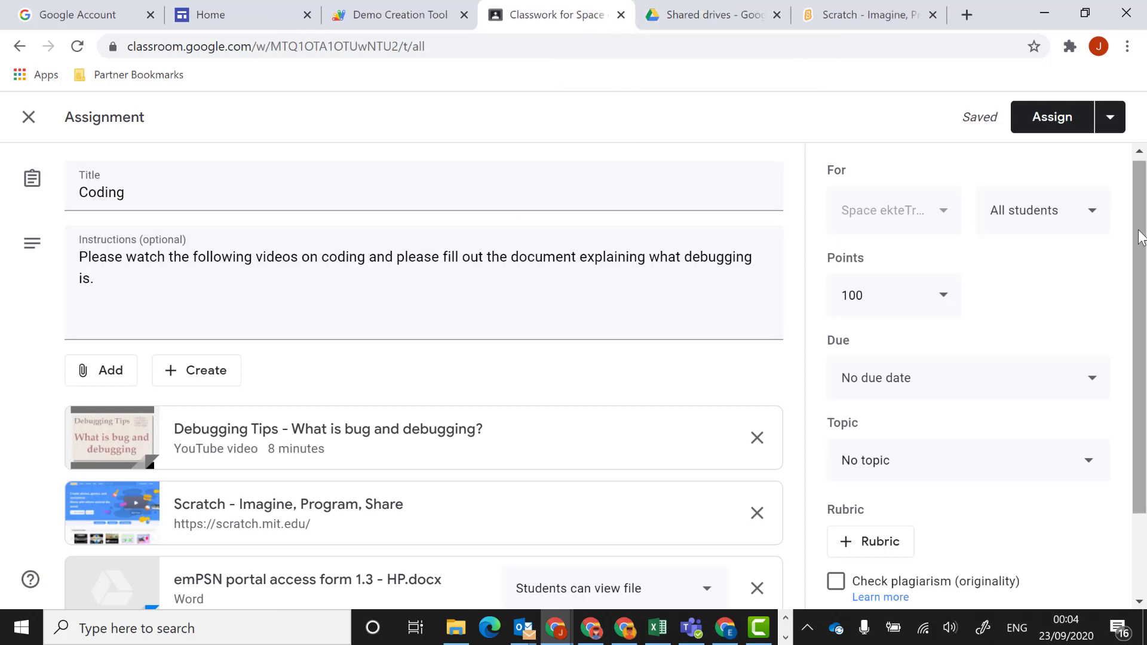
Step: Set the attached Google Docs document to "Make a copy for each student"
scroll(1138, 233, "down", 2)
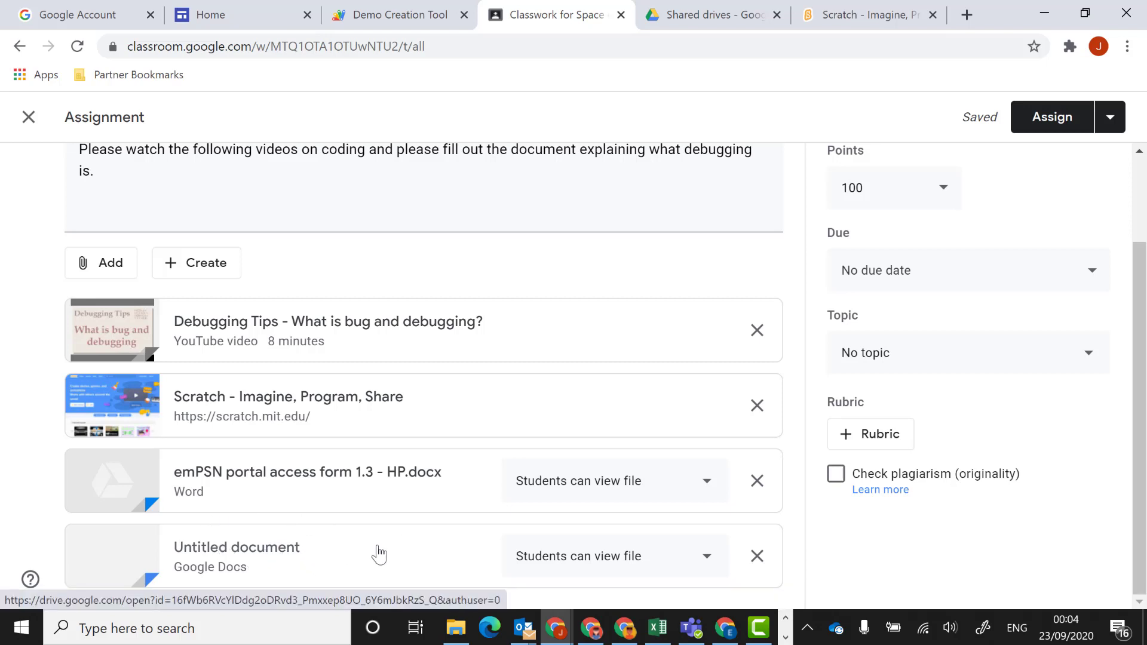
left_click(708, 558)
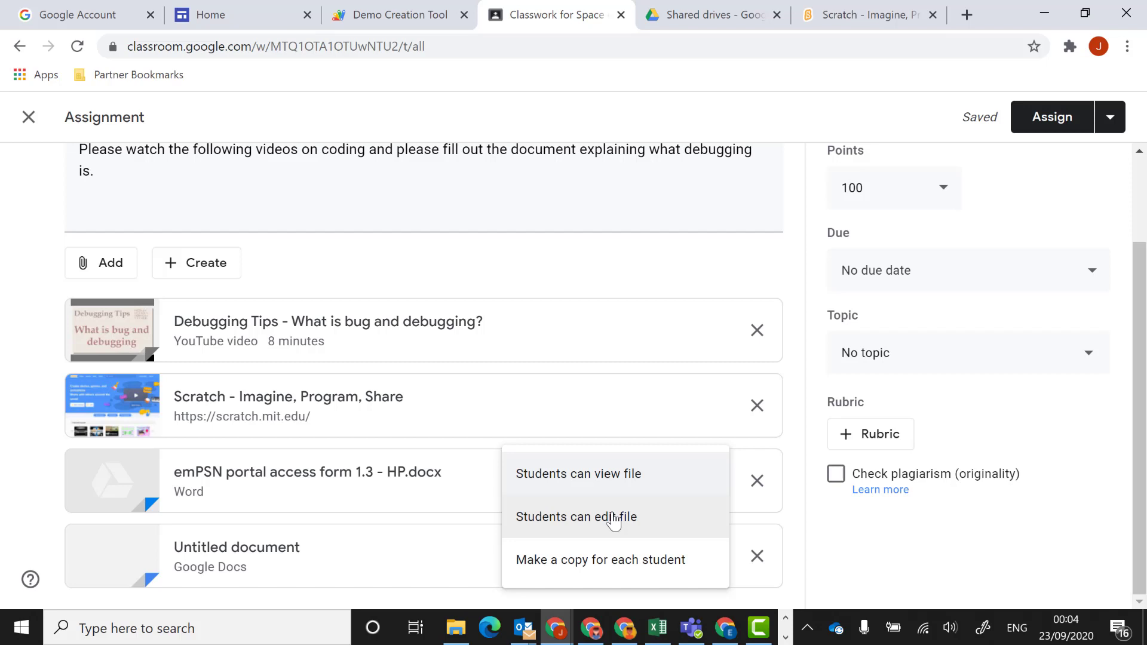
left_click(613, 564)
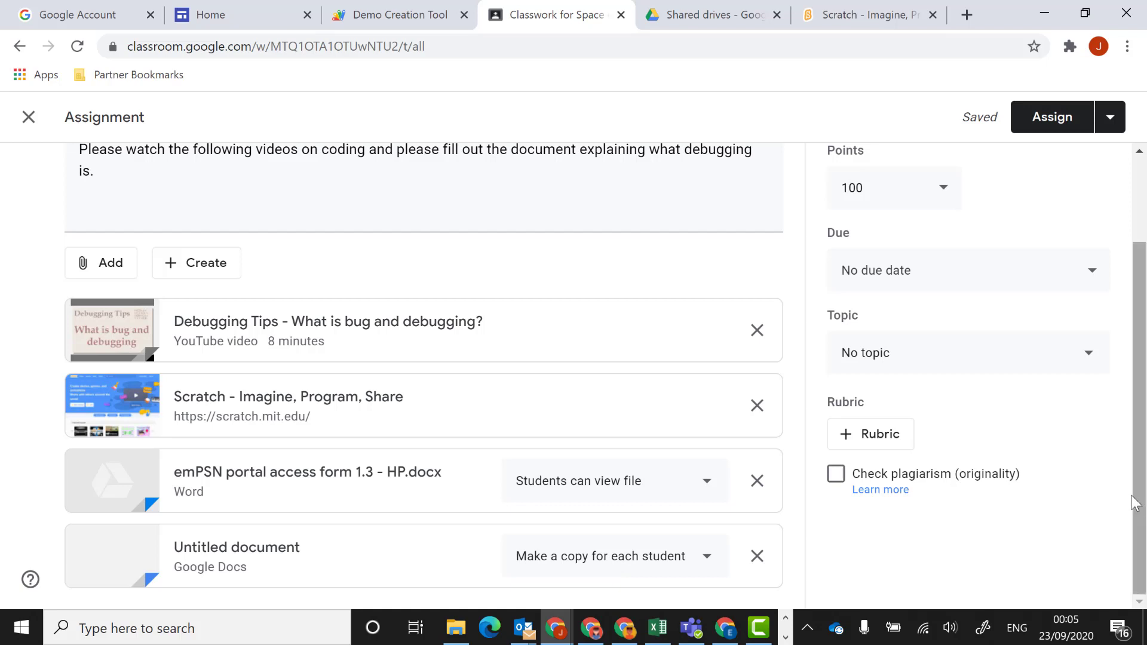
Step: Review the list of students the assignment is for, and set its points to Ungraded
left_click_drag(1138, 505, 1113, 155)
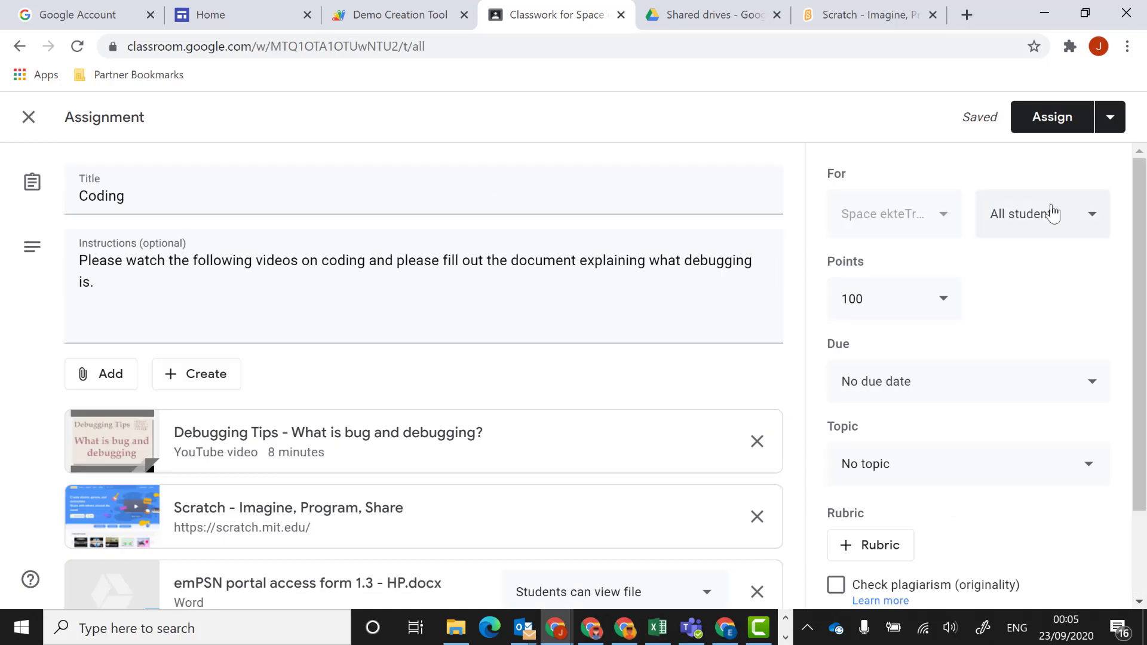
left_click(1095, 227)
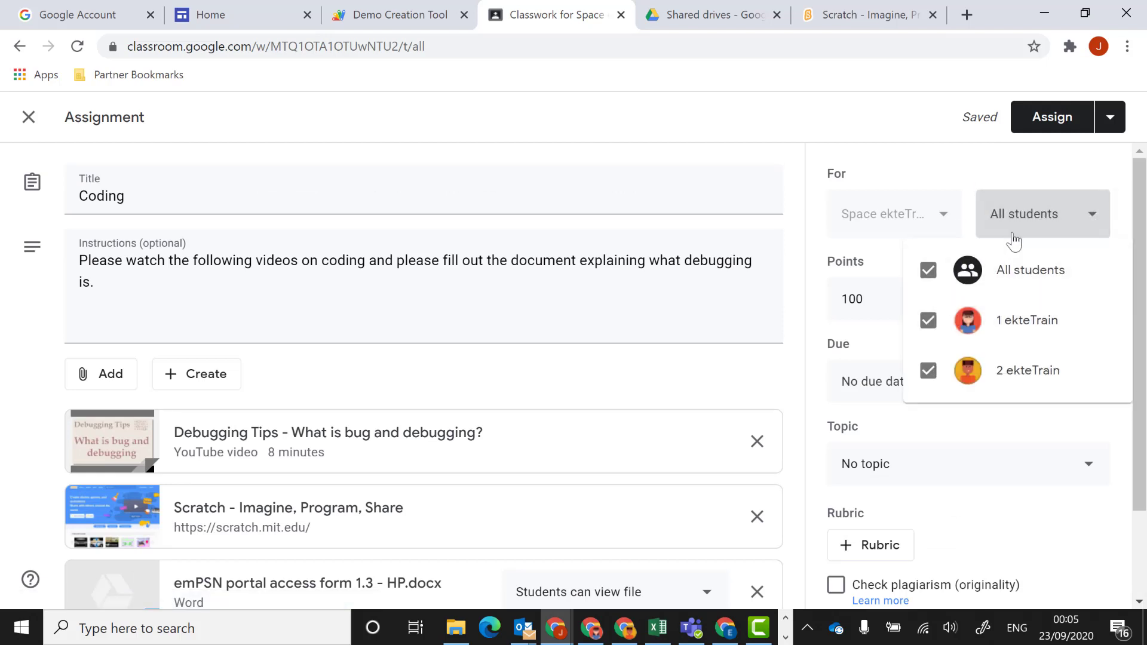
left_click(1064, 173)
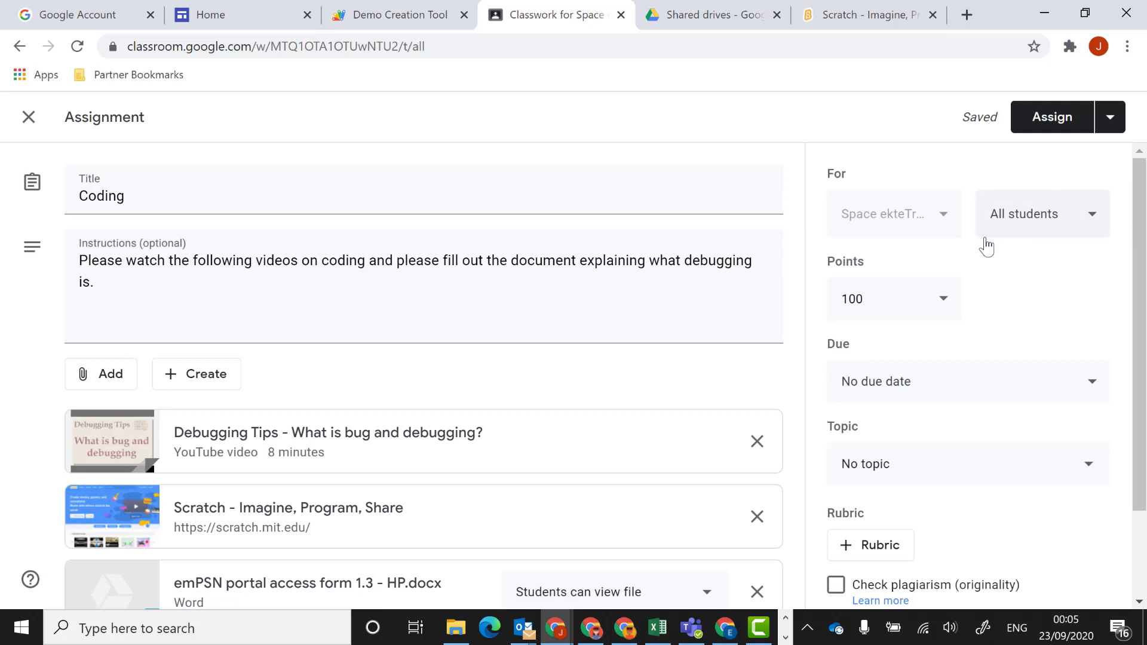
left_click(945, 305)
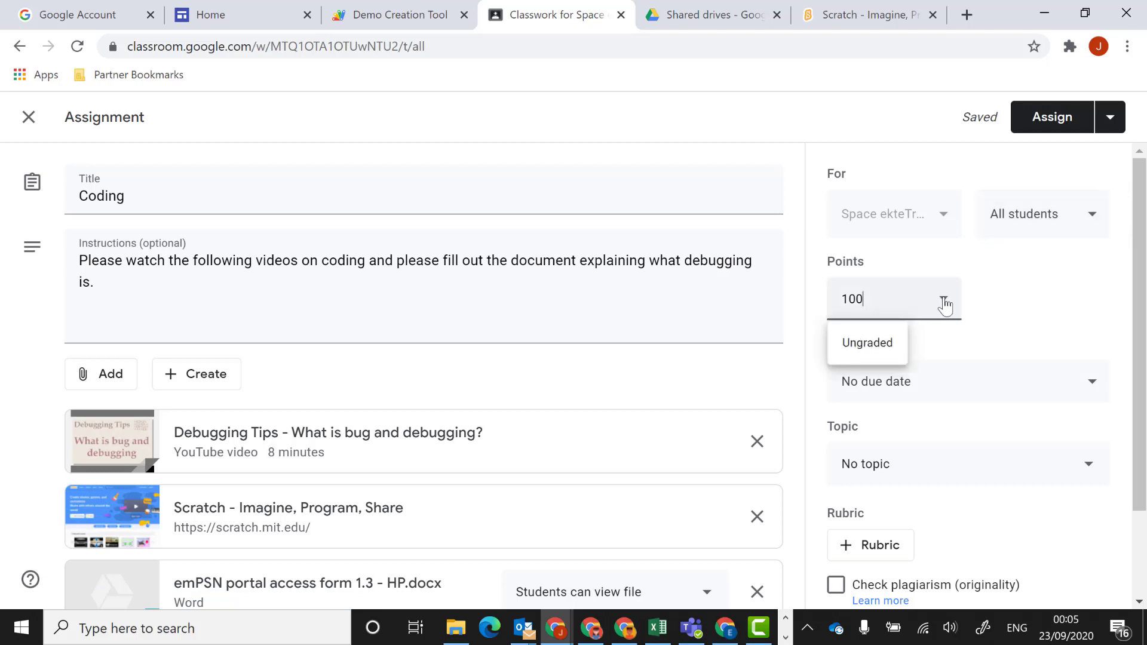
left_click(890, 347)
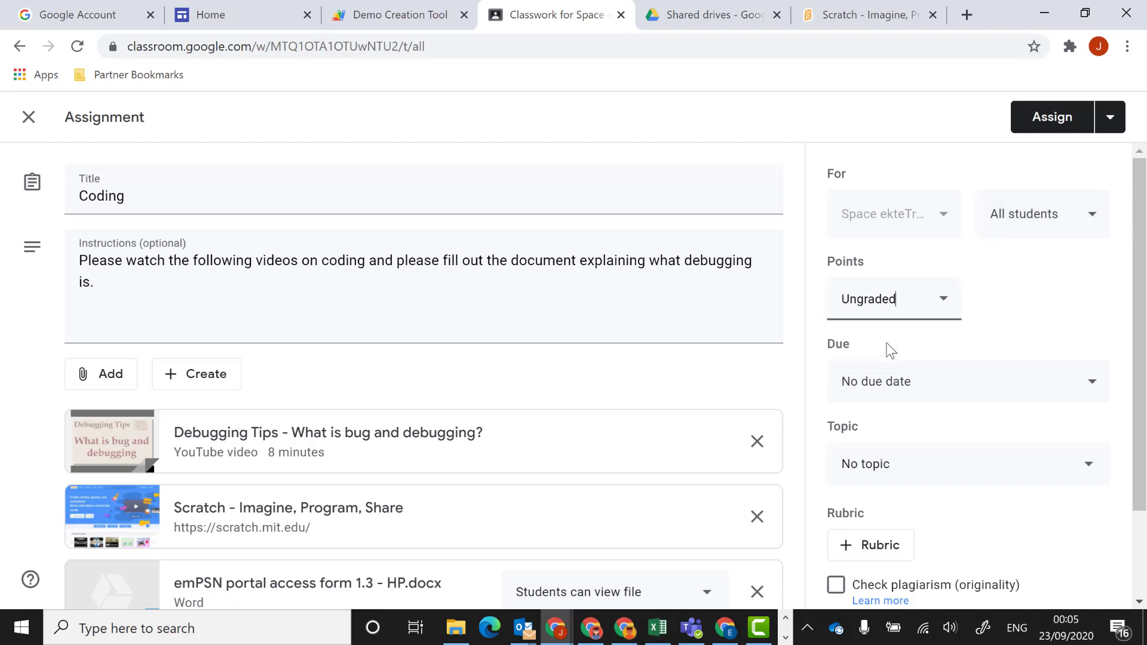
Step: Set the assignment's due date to 24 September 2020, without a time
left_click(1059, 310)
left_click(1086, 392)
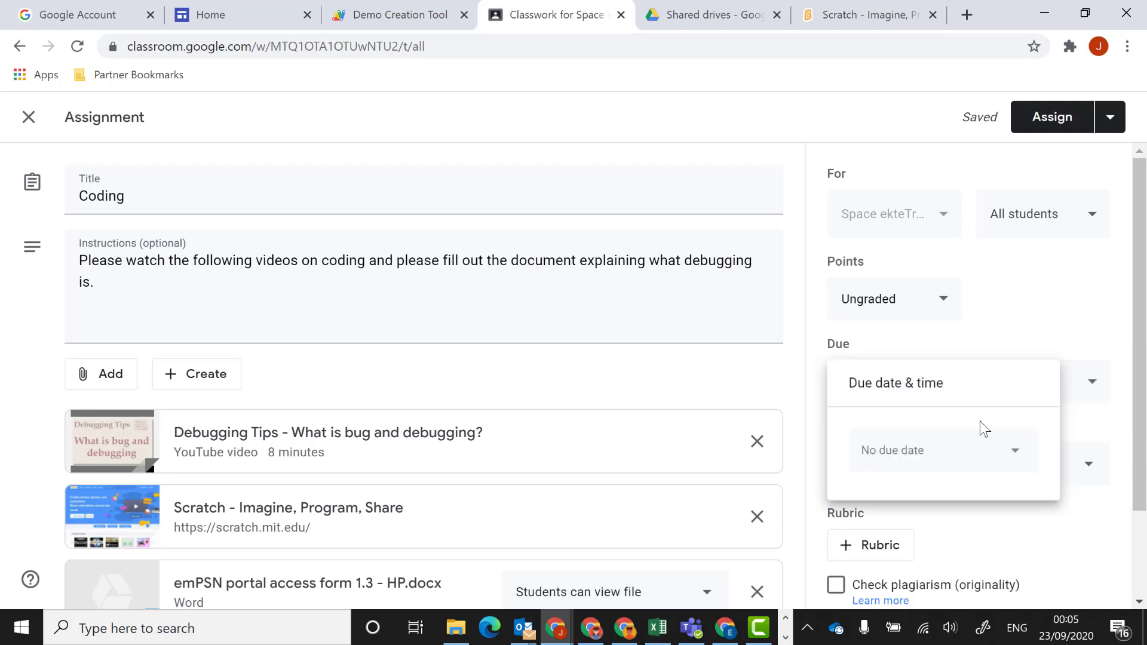
left_click(1007, 456)
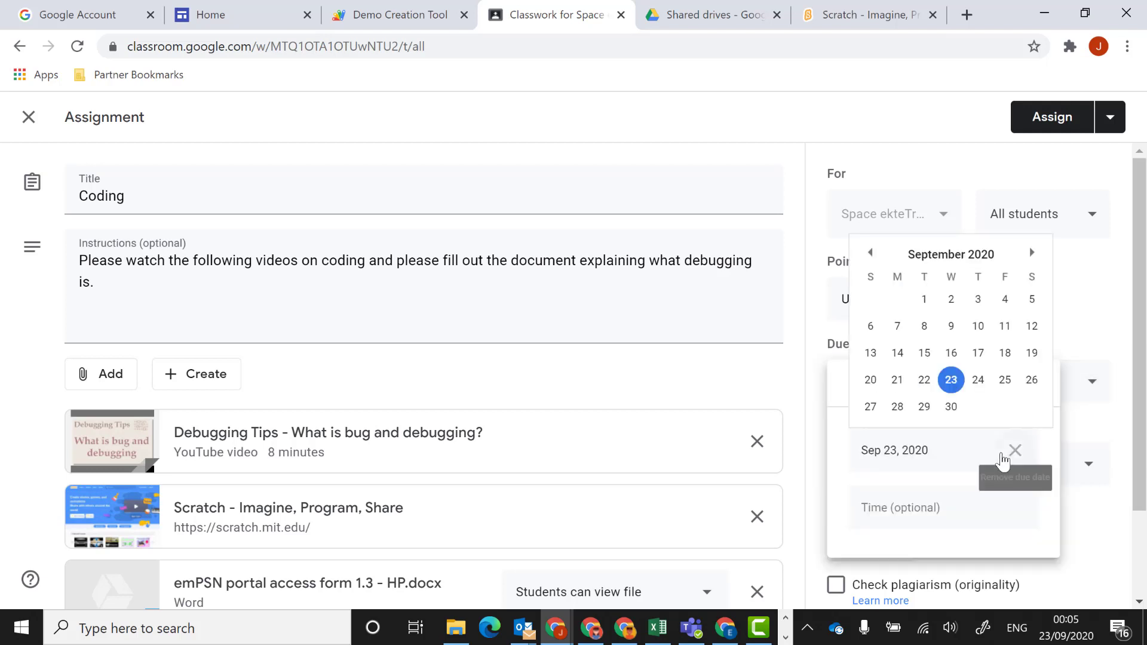
left_click(977, 379)
left_click(1018, 313)
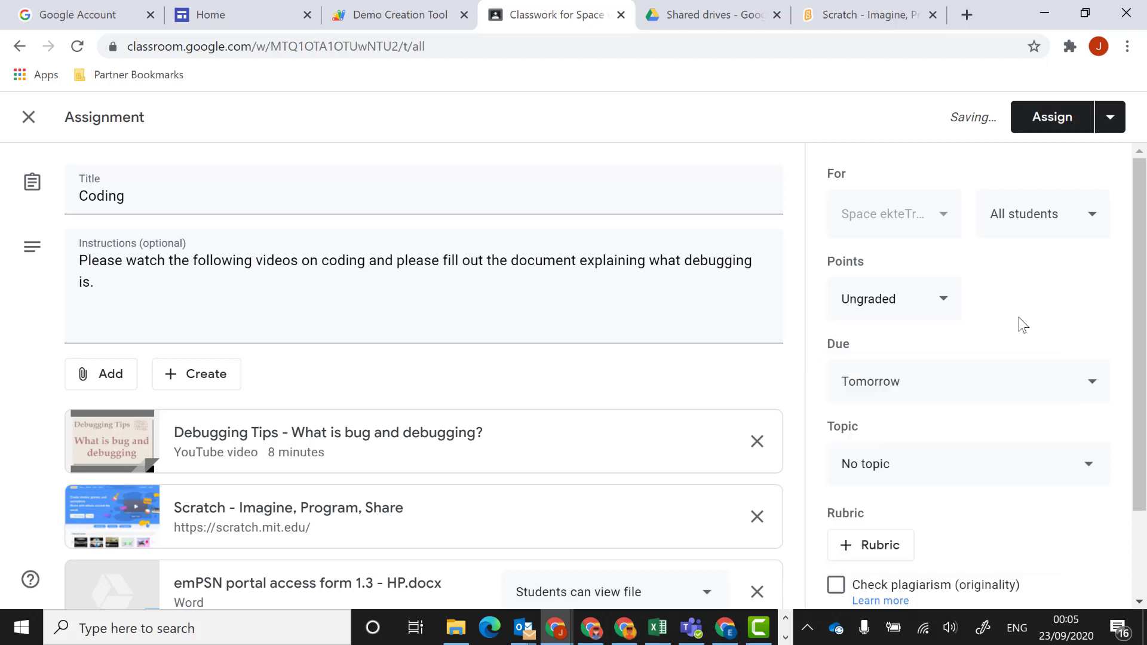
Step: File the assignment under the existing Computing topic and assign it to the class
left_click(994, 478)
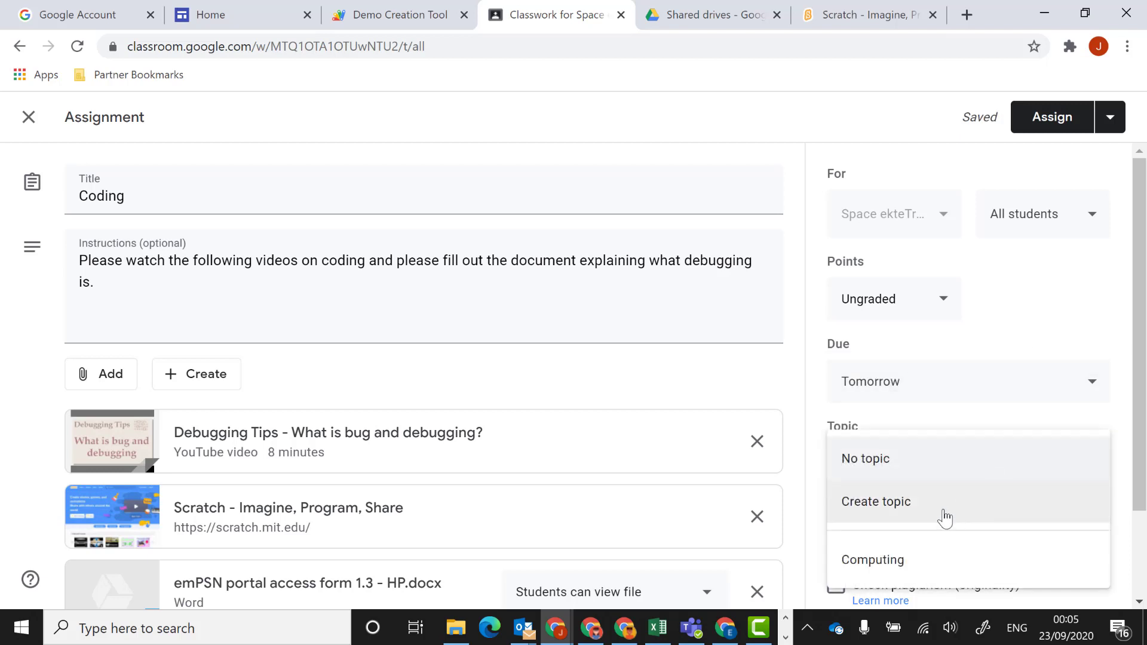
left_click(912, 562)
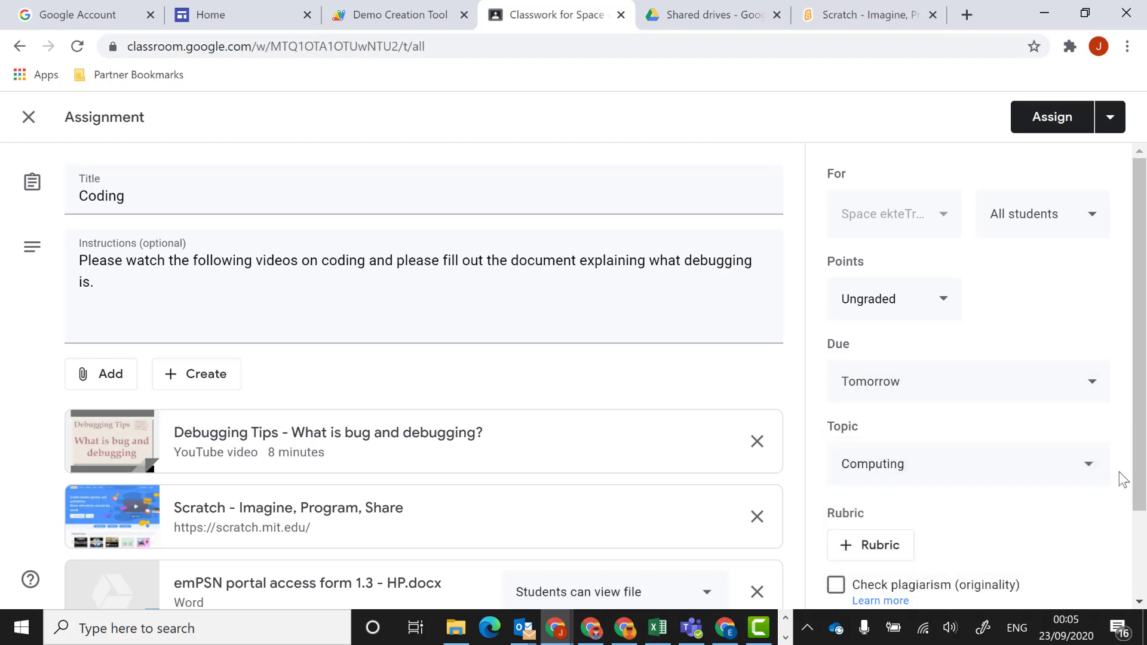
scroll(1145, 460, "down", 2)
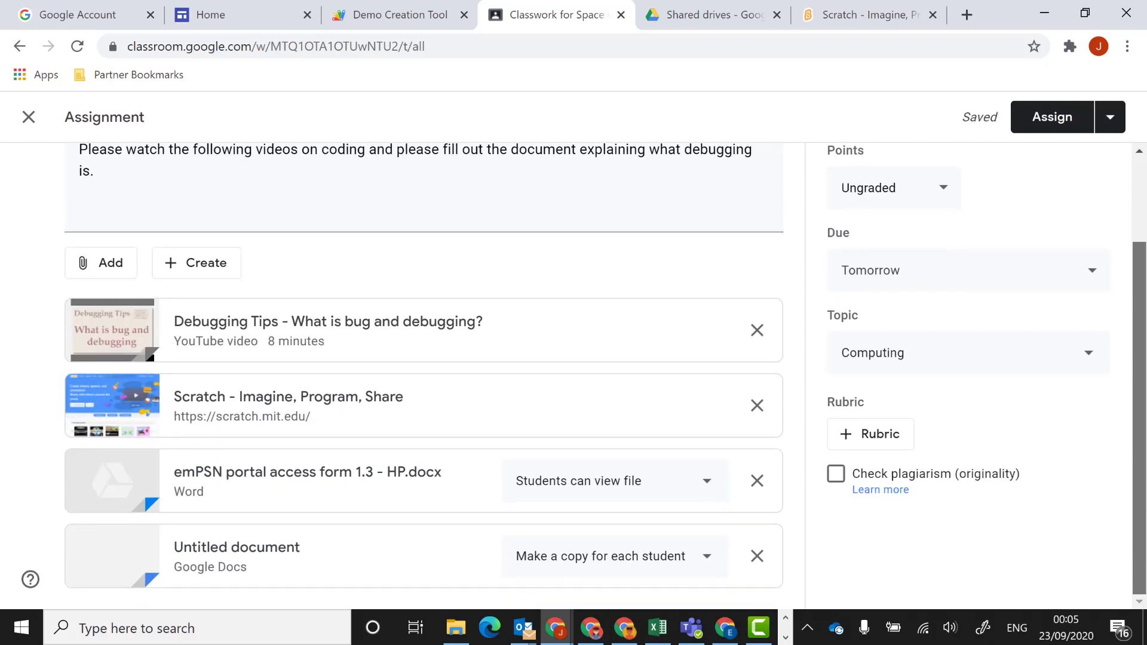
left_click(1052, 120)
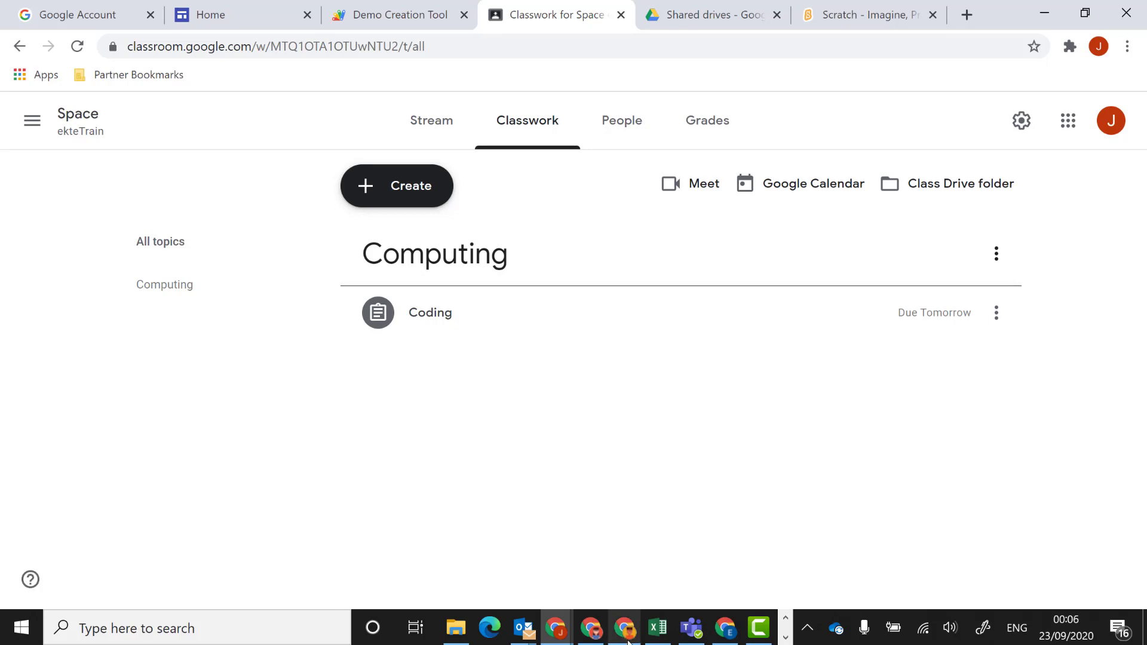
Step: Check the class Stream for the new Coding assignment post and the upcoming work notice
left_click(436, 130)
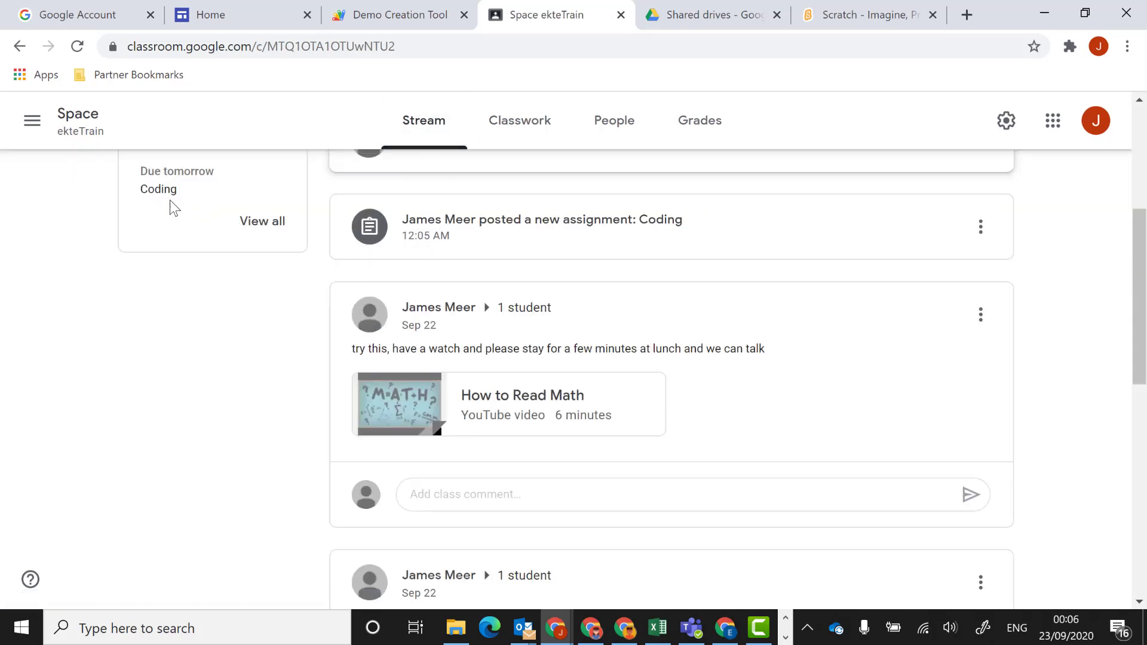
scroll(1141, 316, "up", 1)
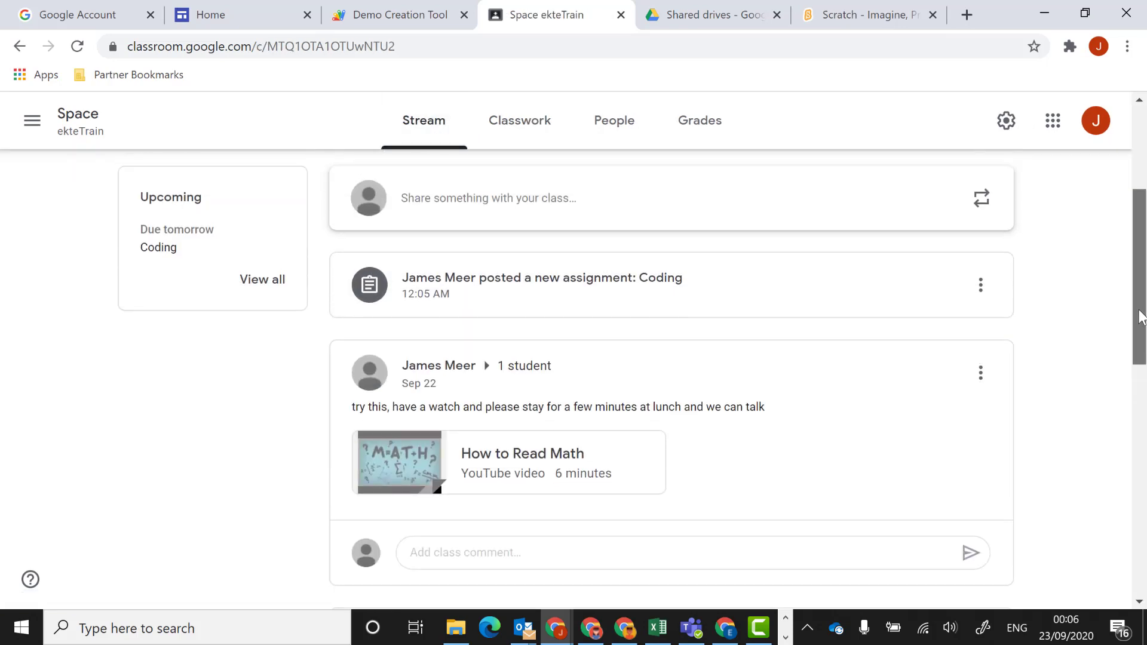
scroll(1141, 316, "up", 2)
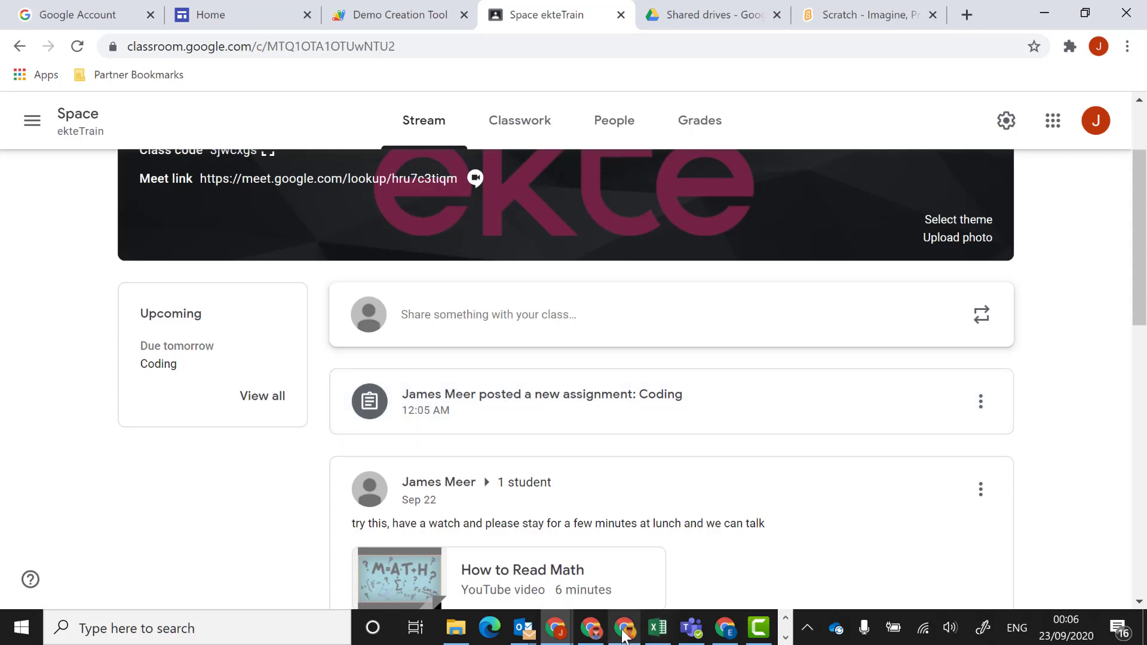
Step: Switch to the student's Chrome window, reload the class Stream, and view its Classwork page, dismissing the progress-tracking tip
left_click(593, 632)
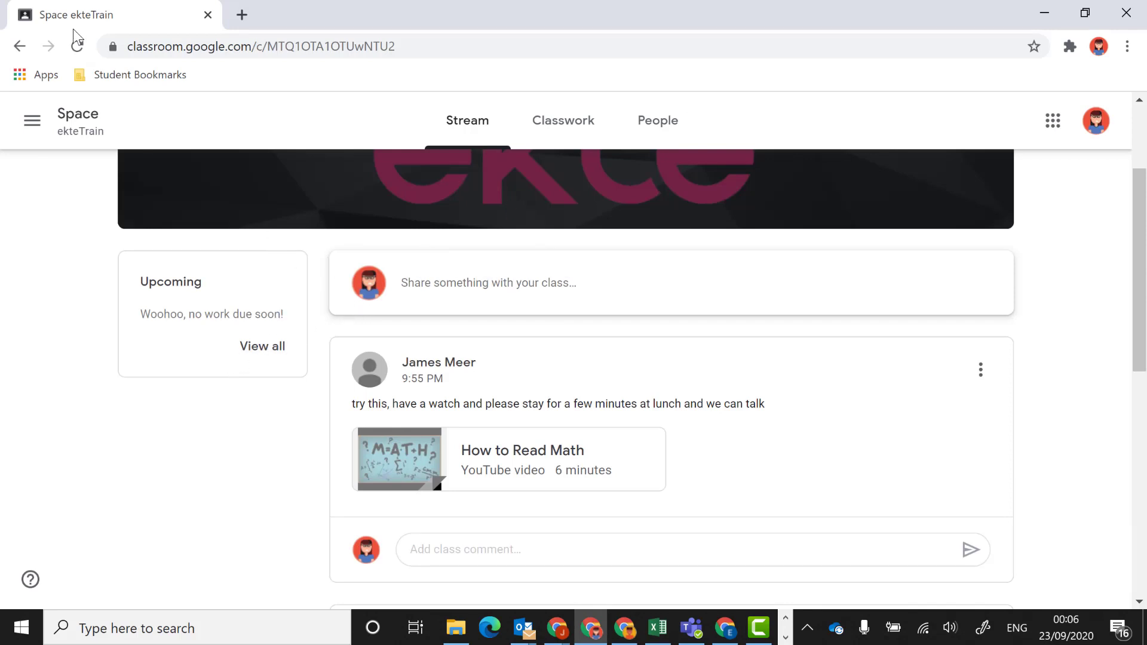
left_click(76, 44)
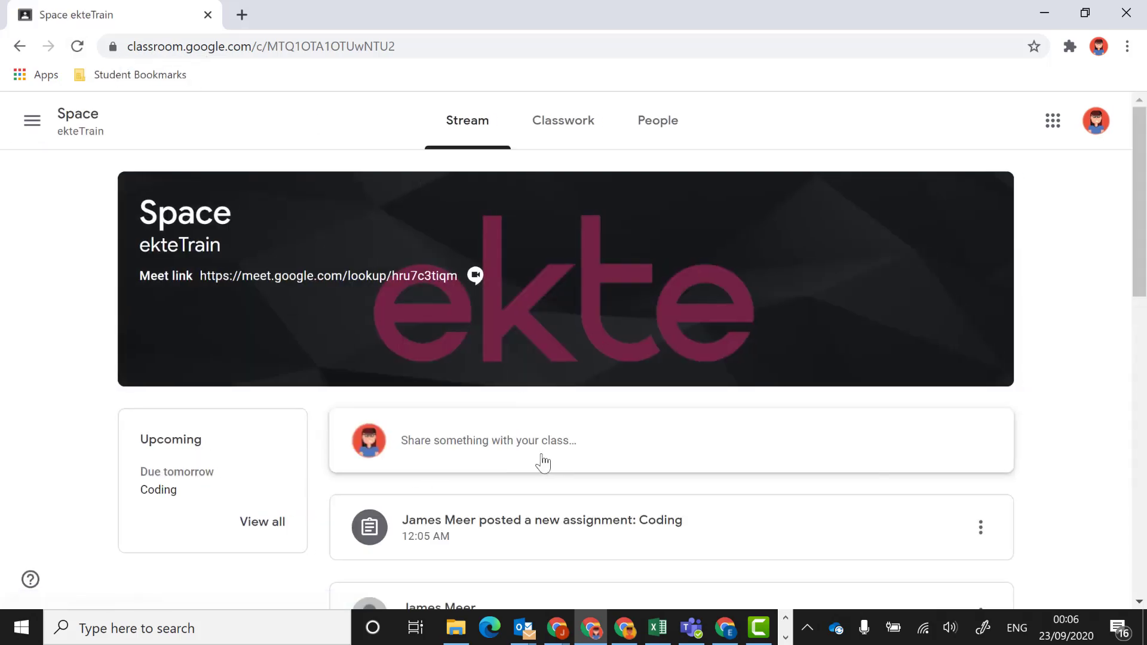
scroll(1141, 260, "down", 5)
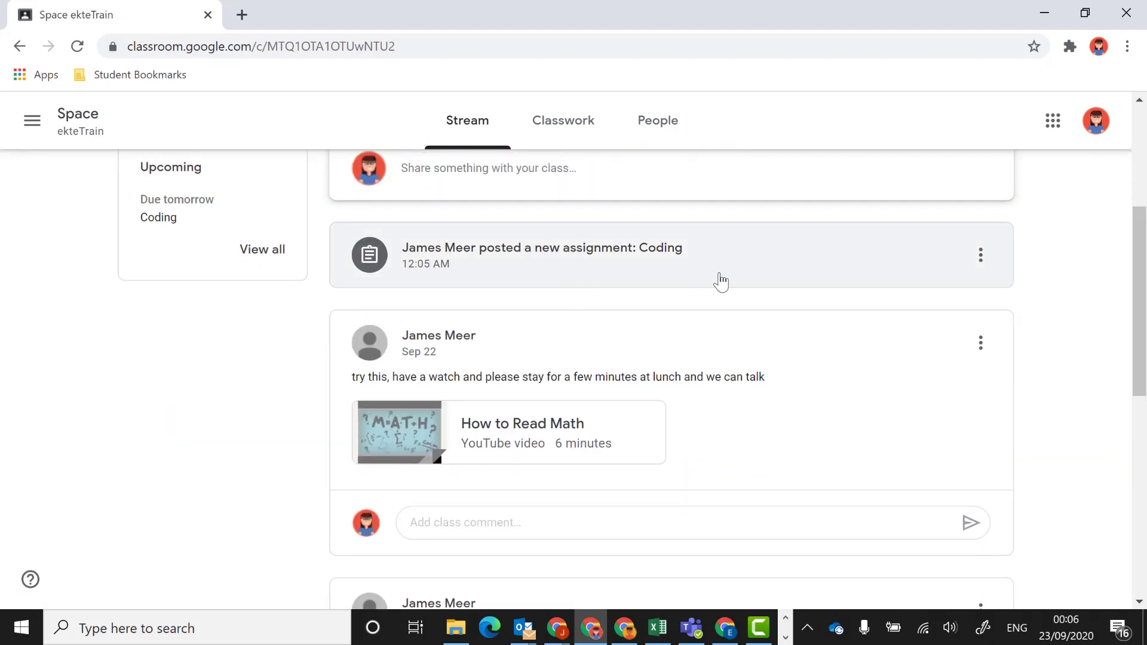
left_click(552, 138)
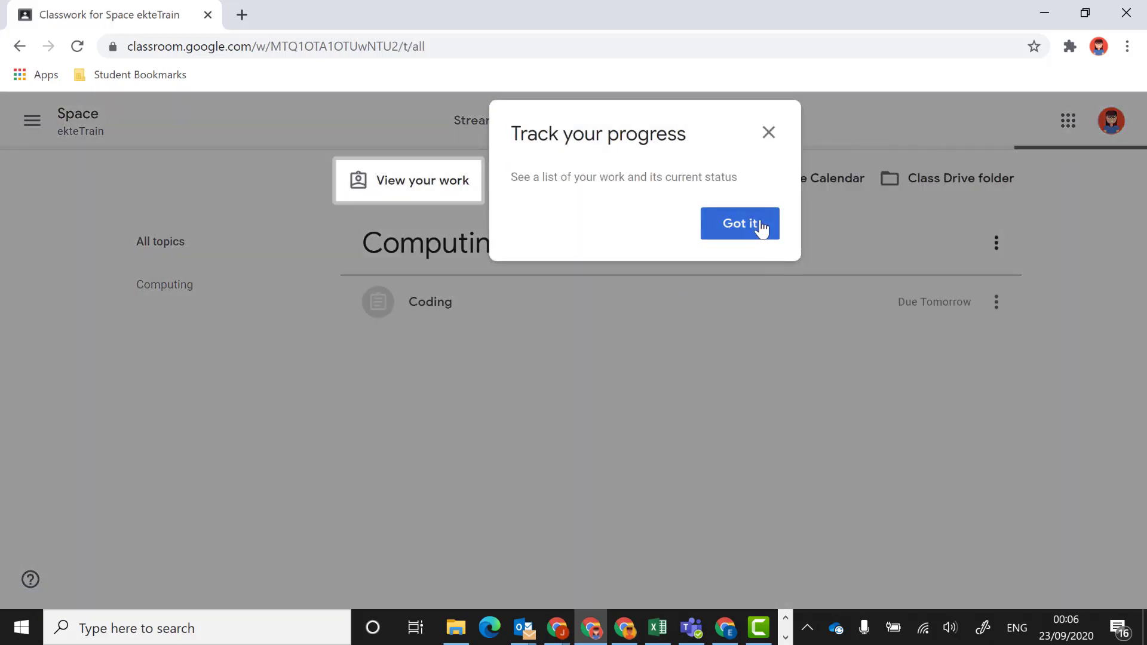
left_click(739, 224)
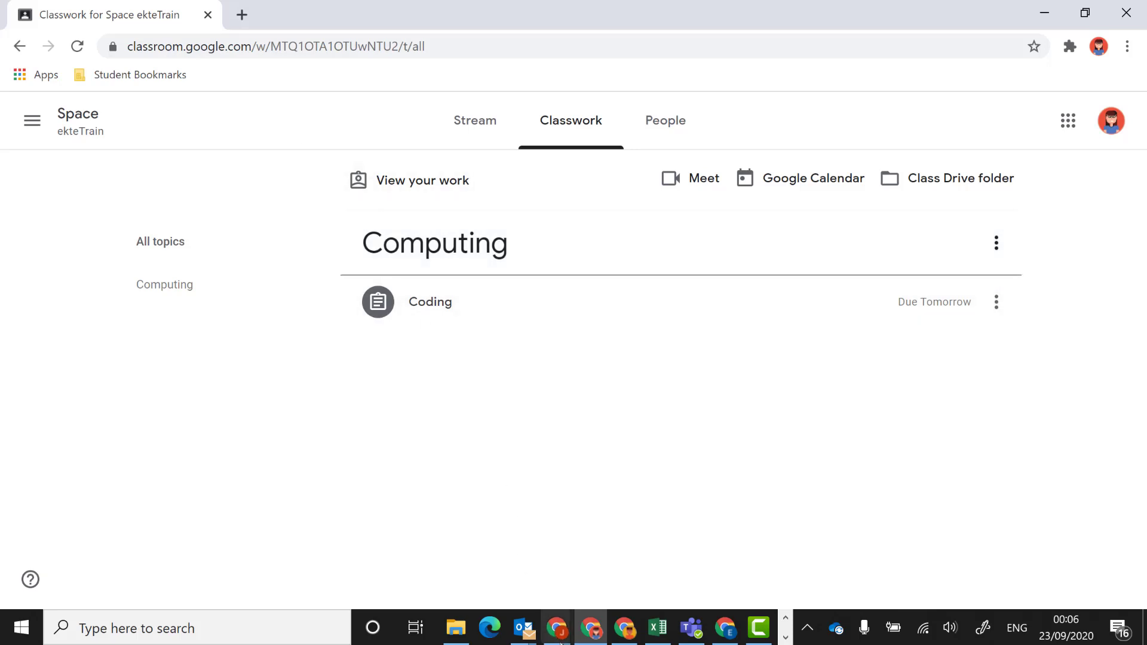
Step: Return to the teacher's Chrome window and review the Coding assignment's student work, instructions and class comment field
mouse_move(555, 627)
left_click(451, 553)
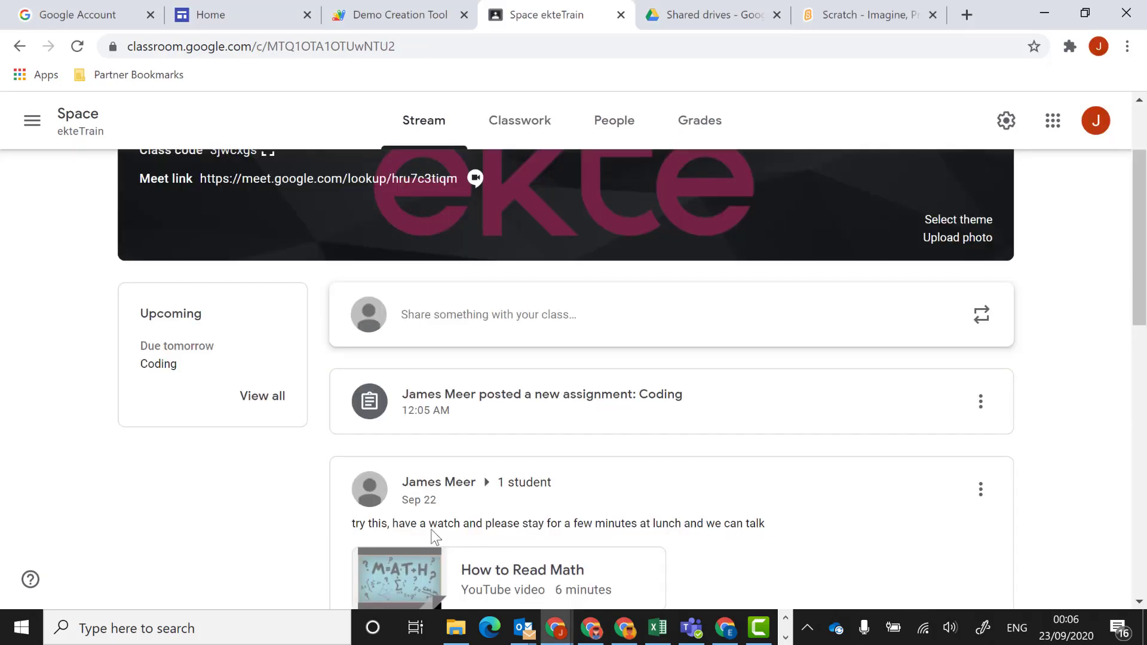
left_click(449, 394)
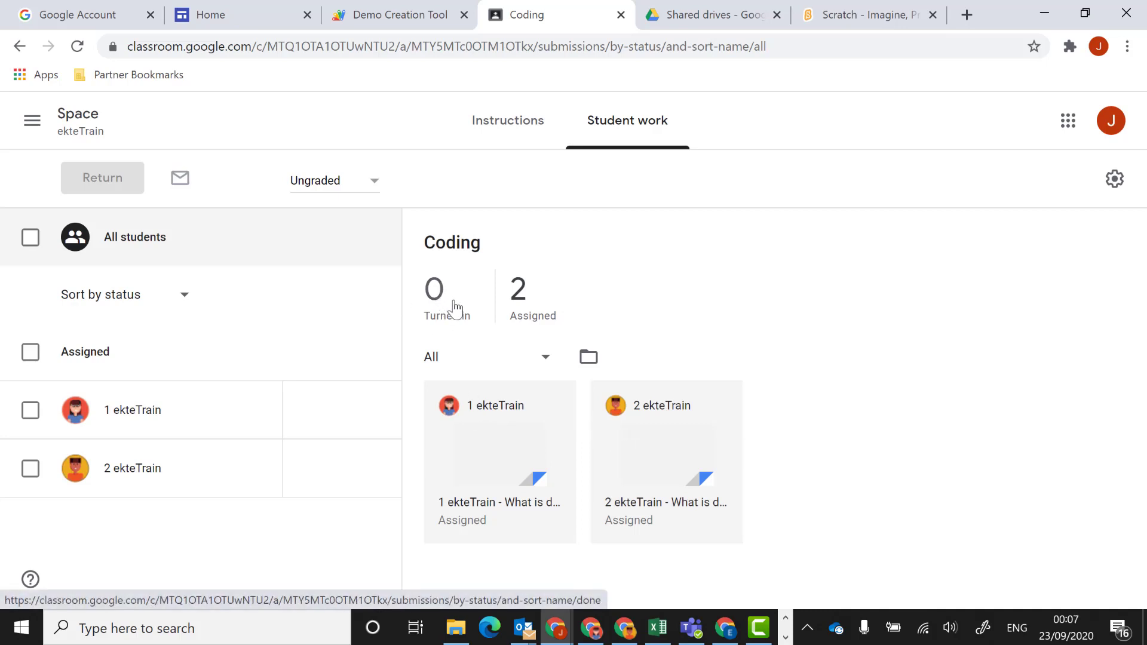
left_click(487, 136)
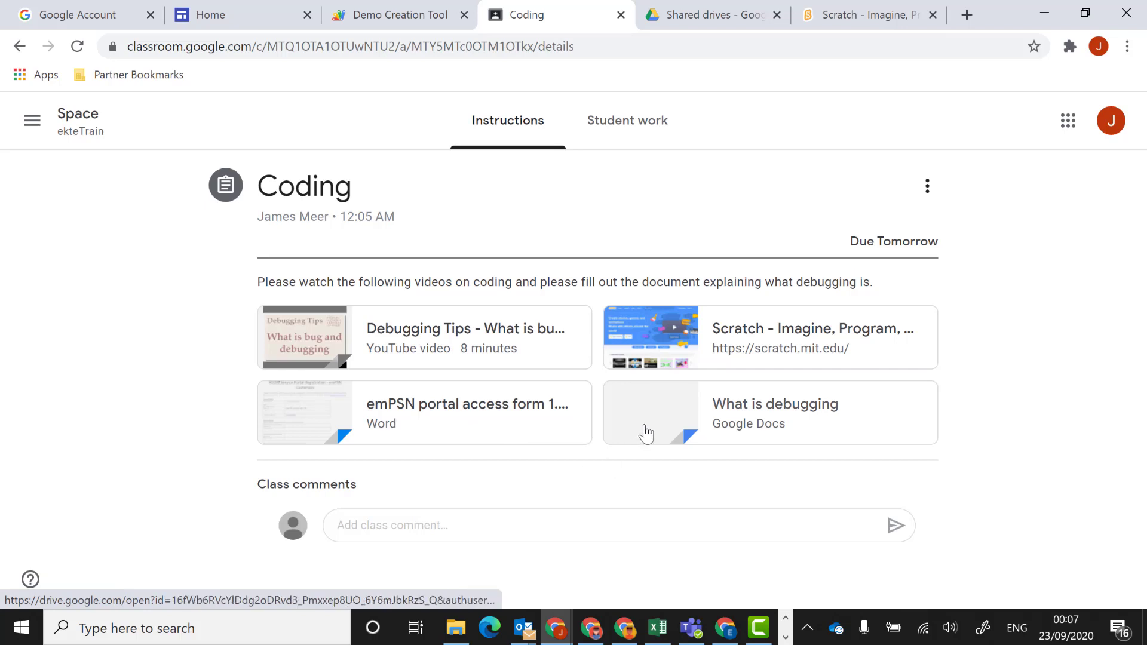
left_click(471, 518)
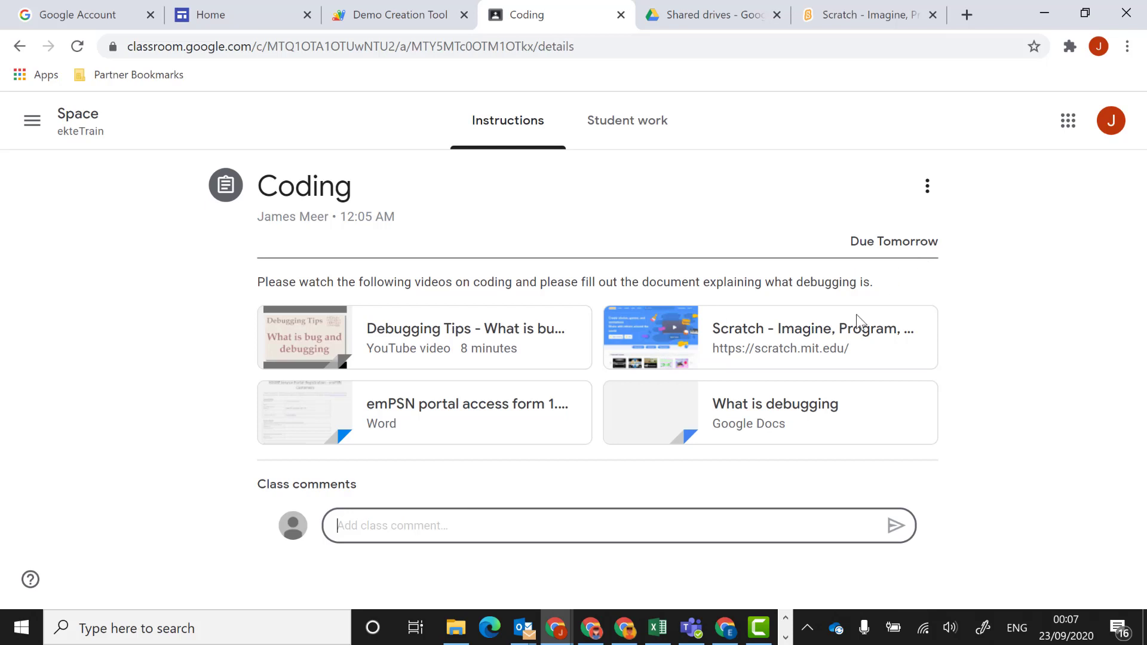
Step: In the student's Chrome window, review the Coding assignment's details and attachments, and filter the classwork to the Computing topic
left_click(590, 628)
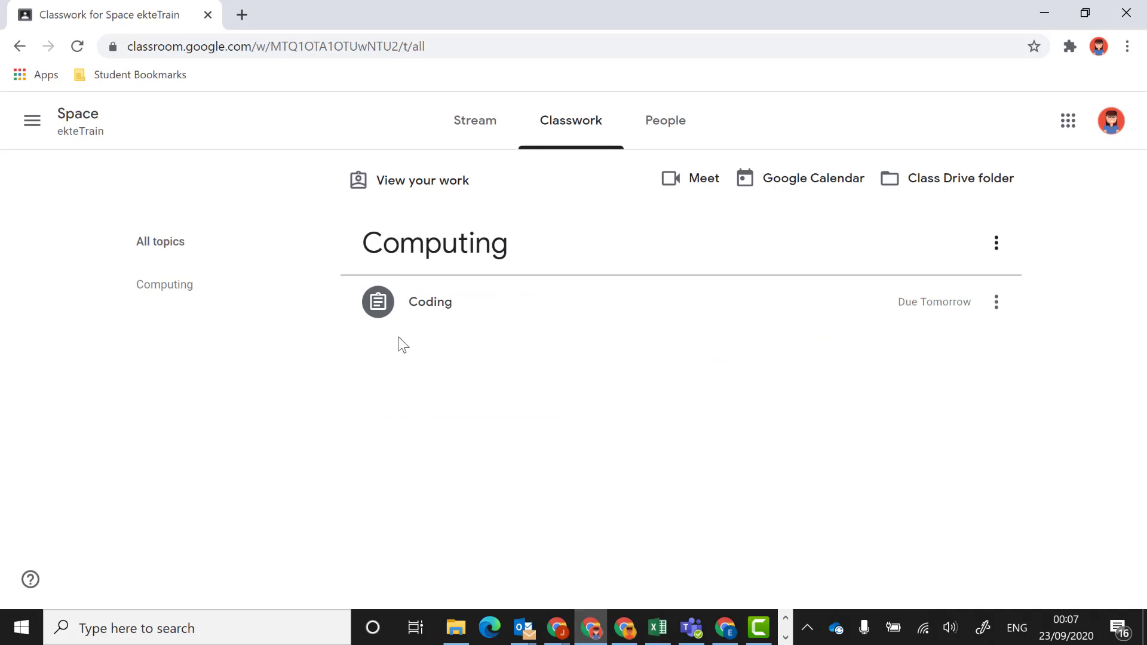
left_click(469, 307)
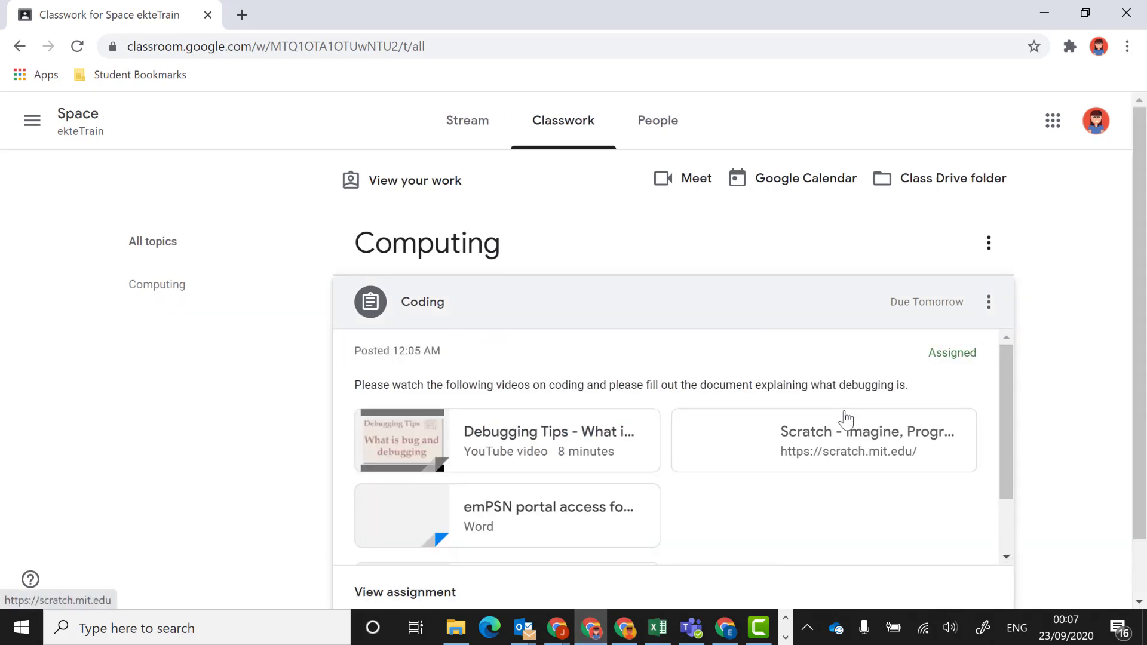
left_click_drag(1007, 423, 1015, 460)
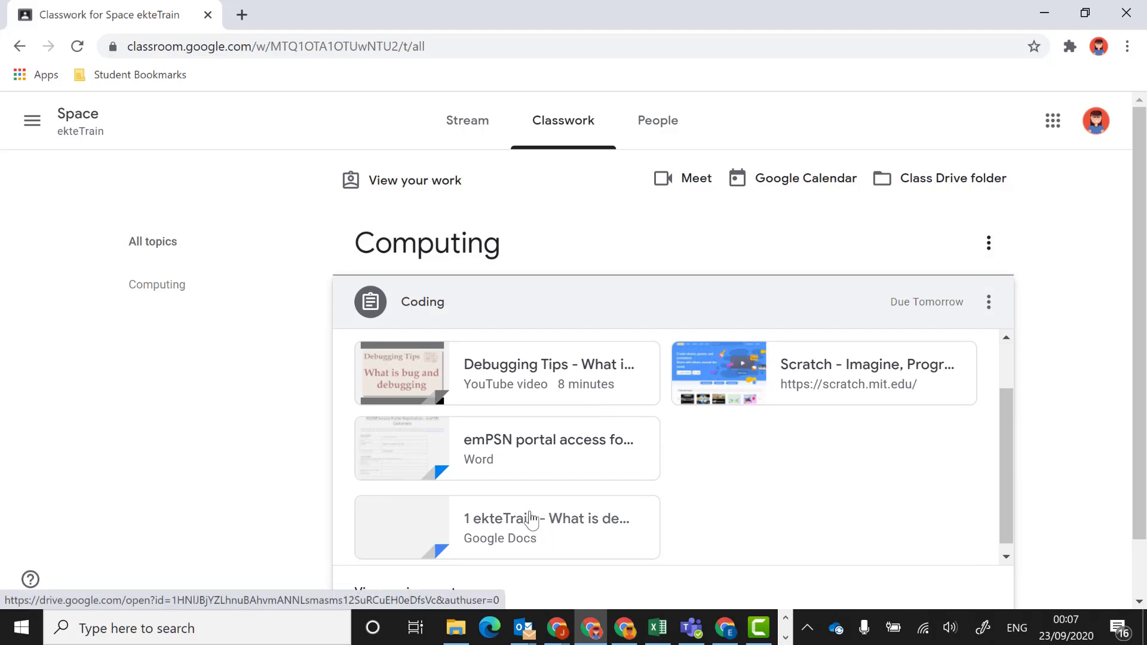
left_click(134, 281)
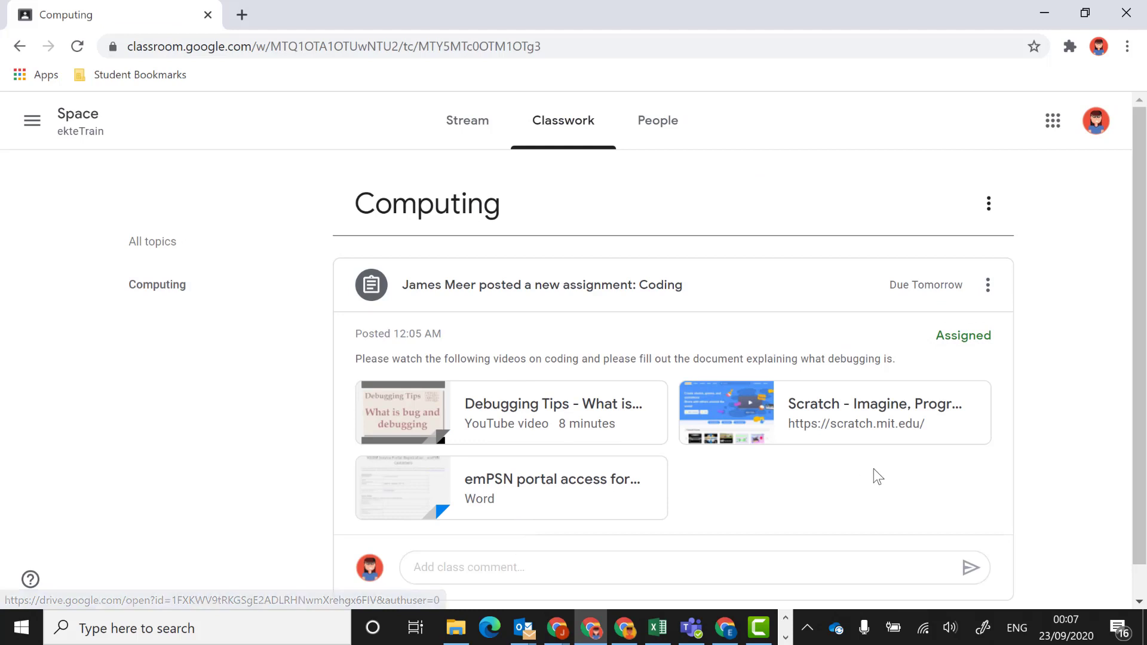
scroll(1144, 472, "down", 1)
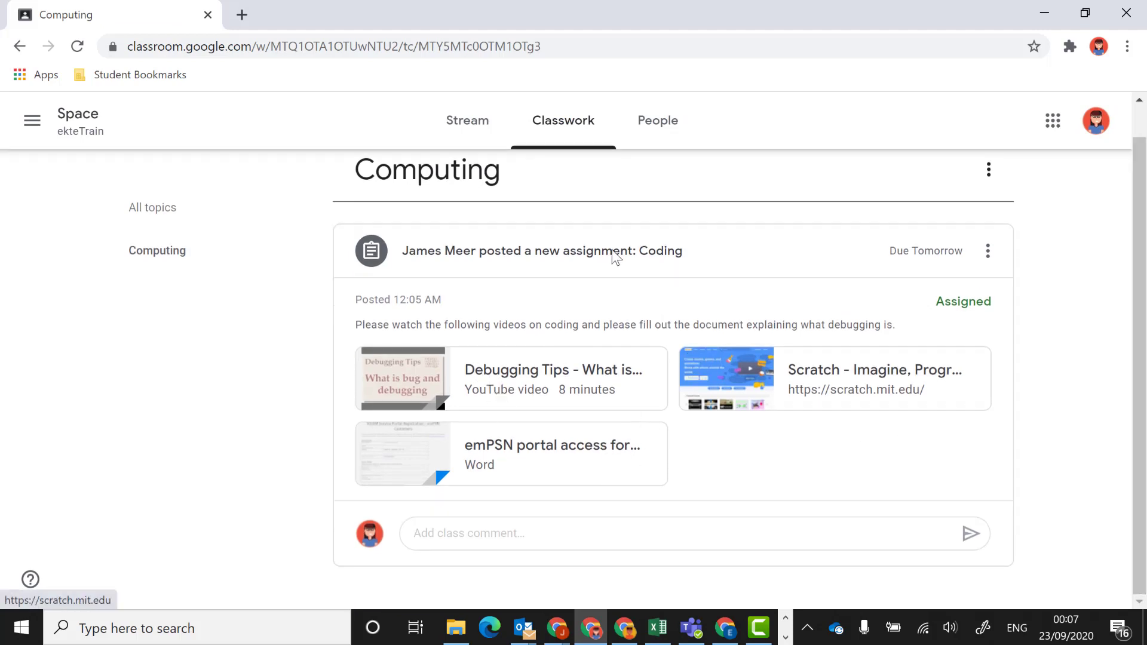
Step: Open the full Coding assignment as the student, dismiss the turn-in tip, and open the student's own copy of the document
left_click(547, 258)
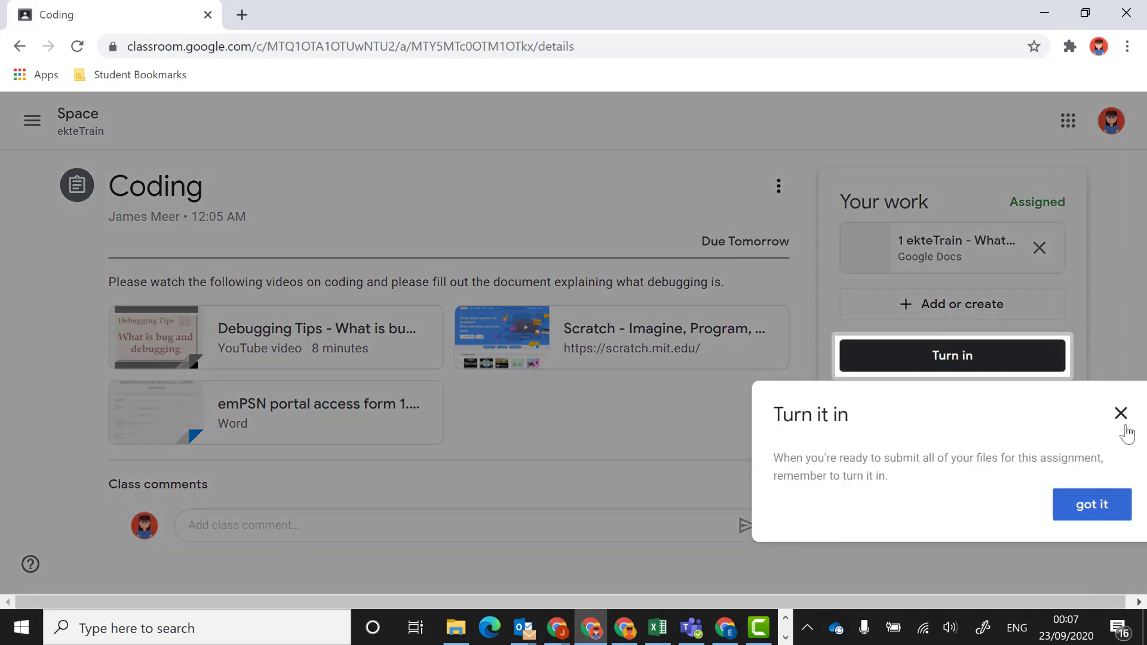
left_click(1105, 505)
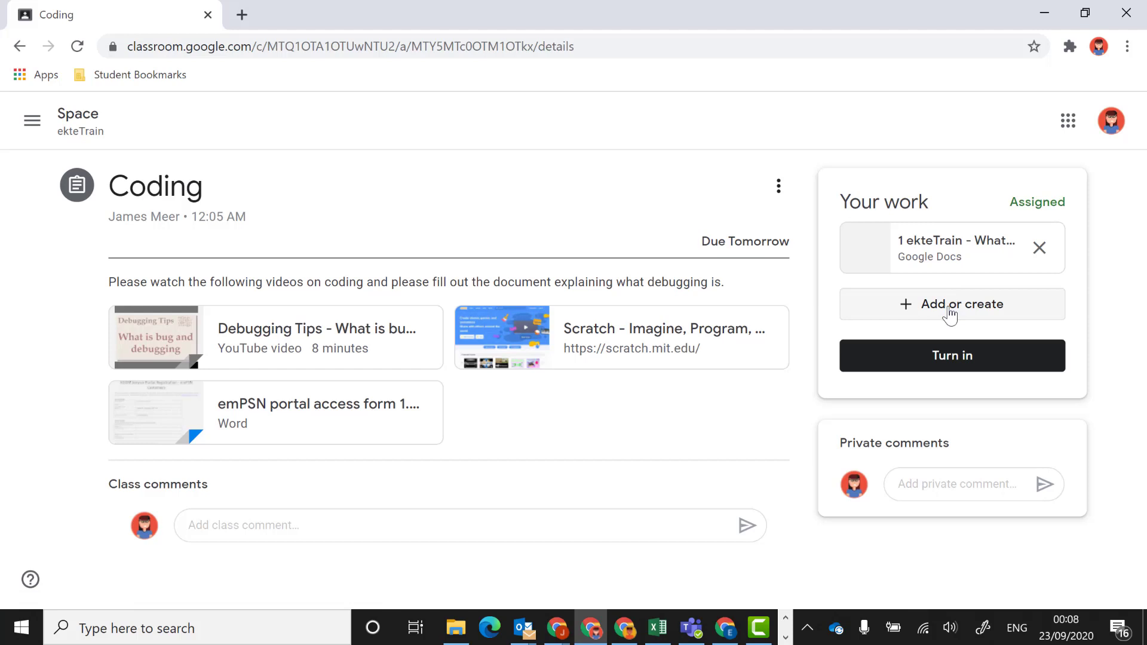
left_click(930, 251)
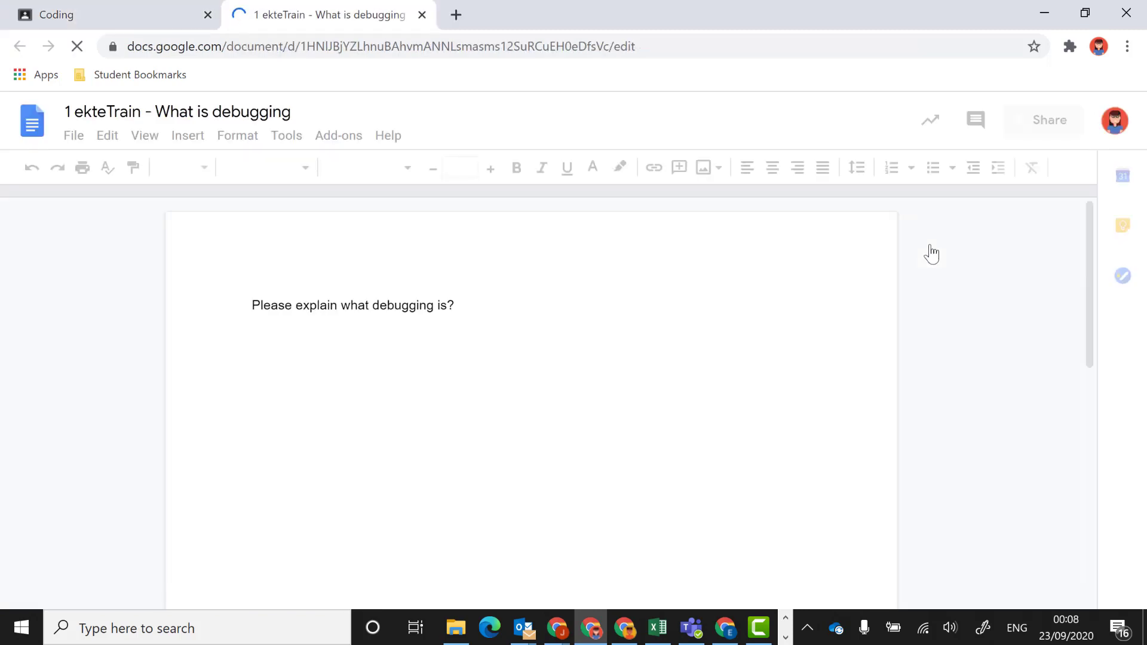
Step: Answer below the question with "Sir this is just when there is a bug in your code.", acknowledging the view history notice
left_click(490, 295)
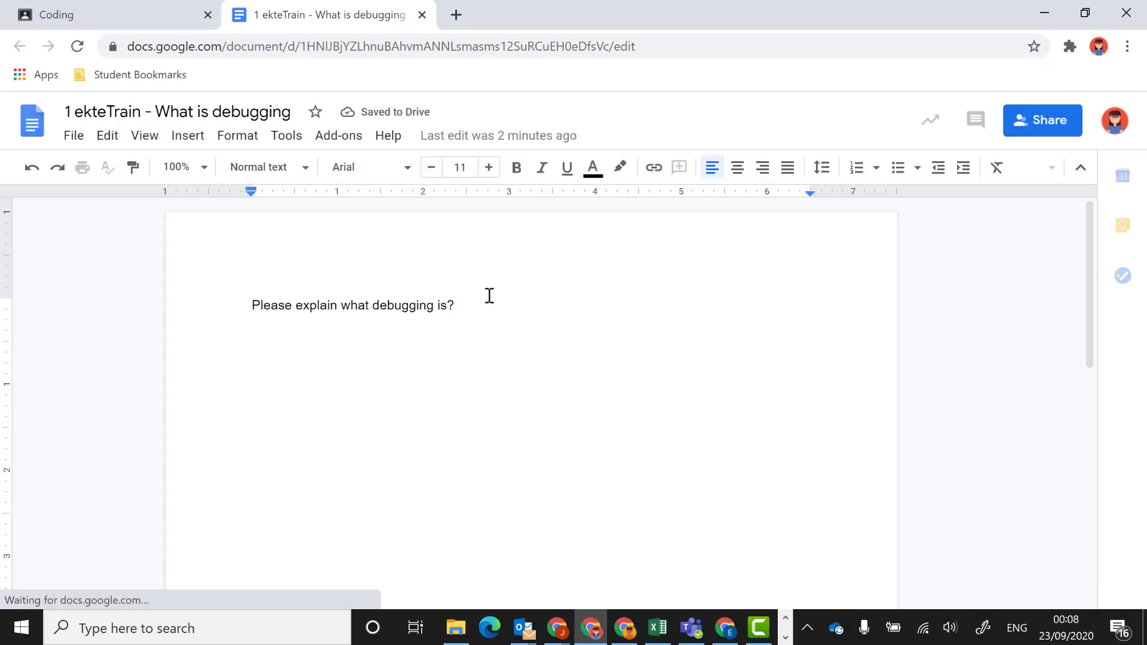
key("Return")
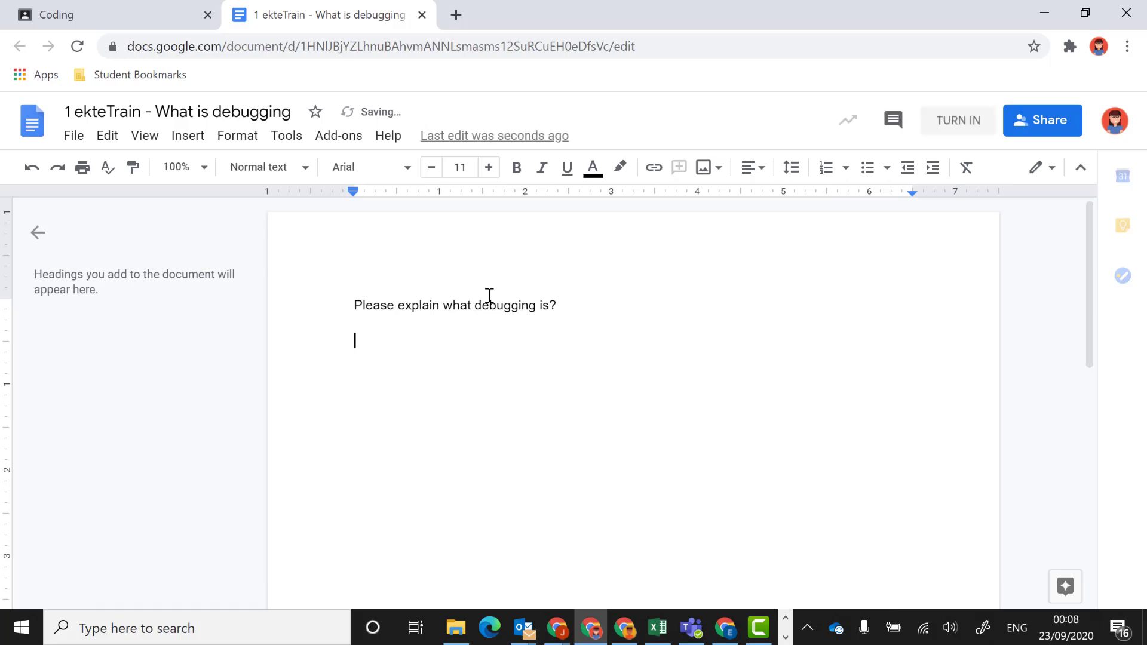
type("sir this")
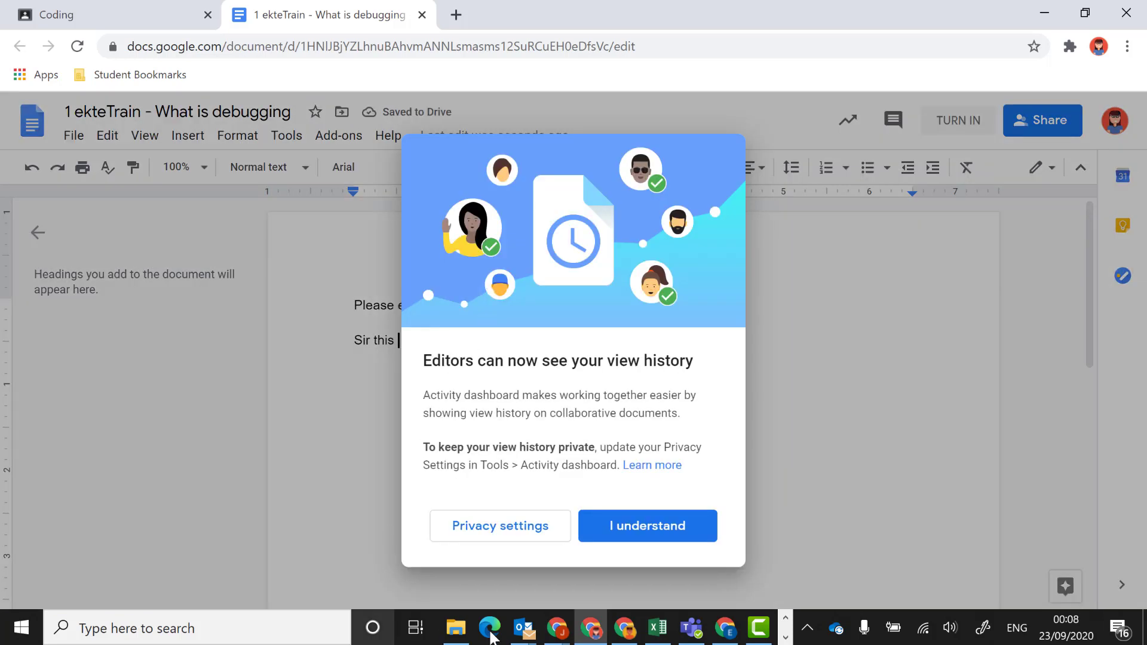
left_click(631, 537)
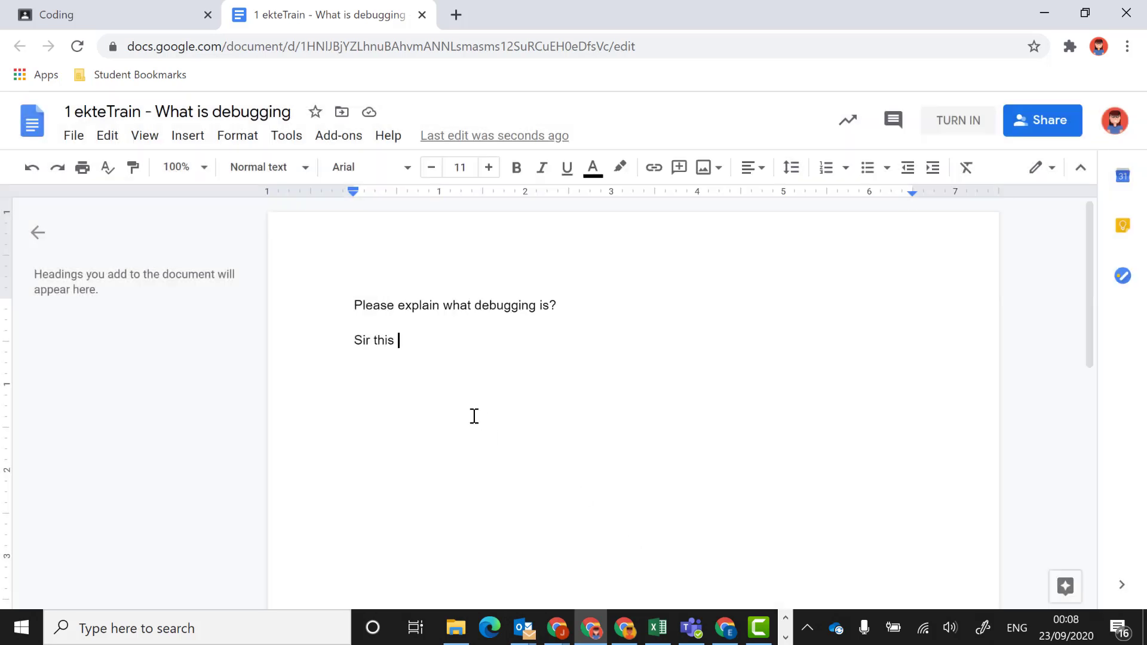
type("is")
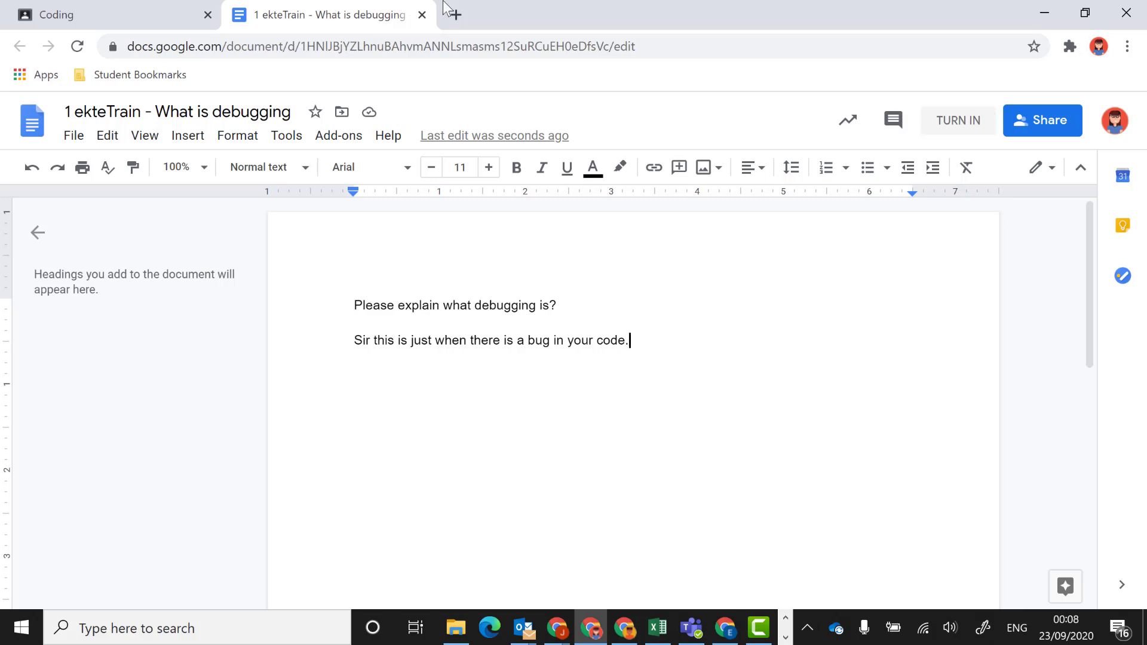
Step: Close the student's document and turn in the work for the Coding assignment, confirming the submission
left_click(422, 14)
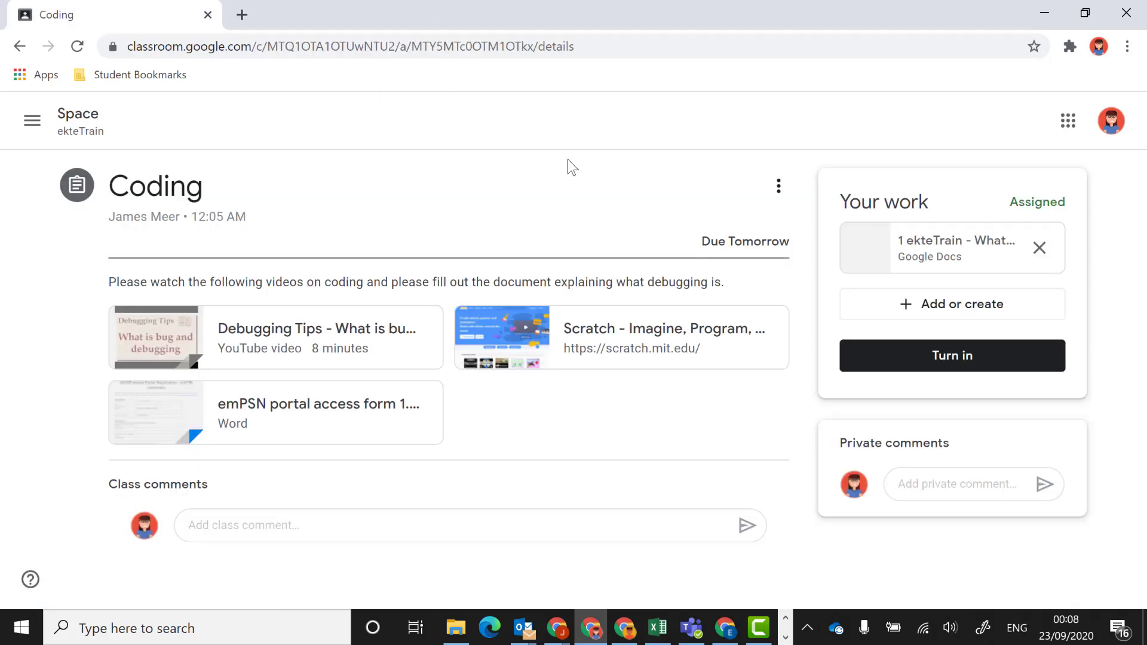
left_click(913, 358)
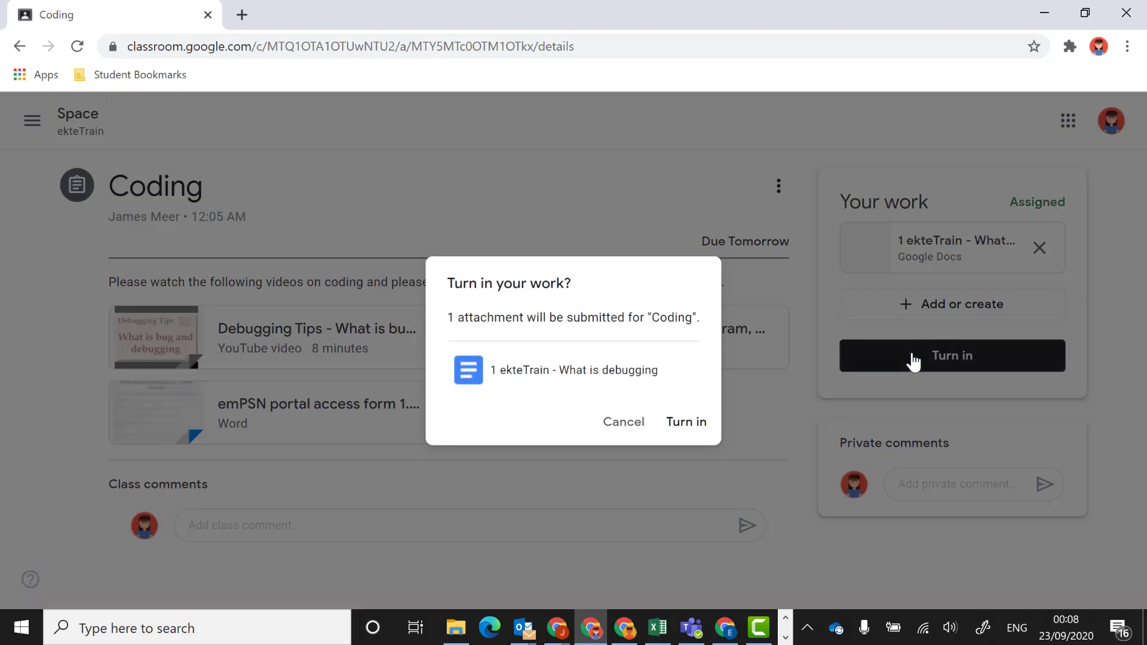
left_click(685, 425)
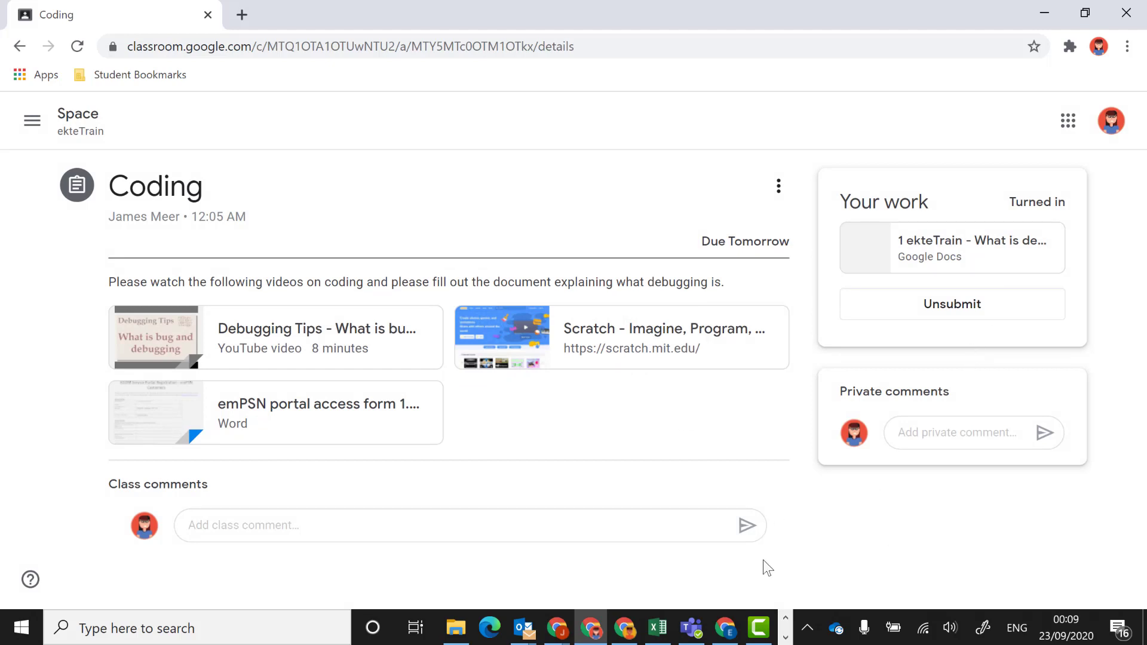
Step: Switch to the teacher's Chrome window, show the student work for the Coding assignment, and refresh its submission status
mouse_move(552, 638)
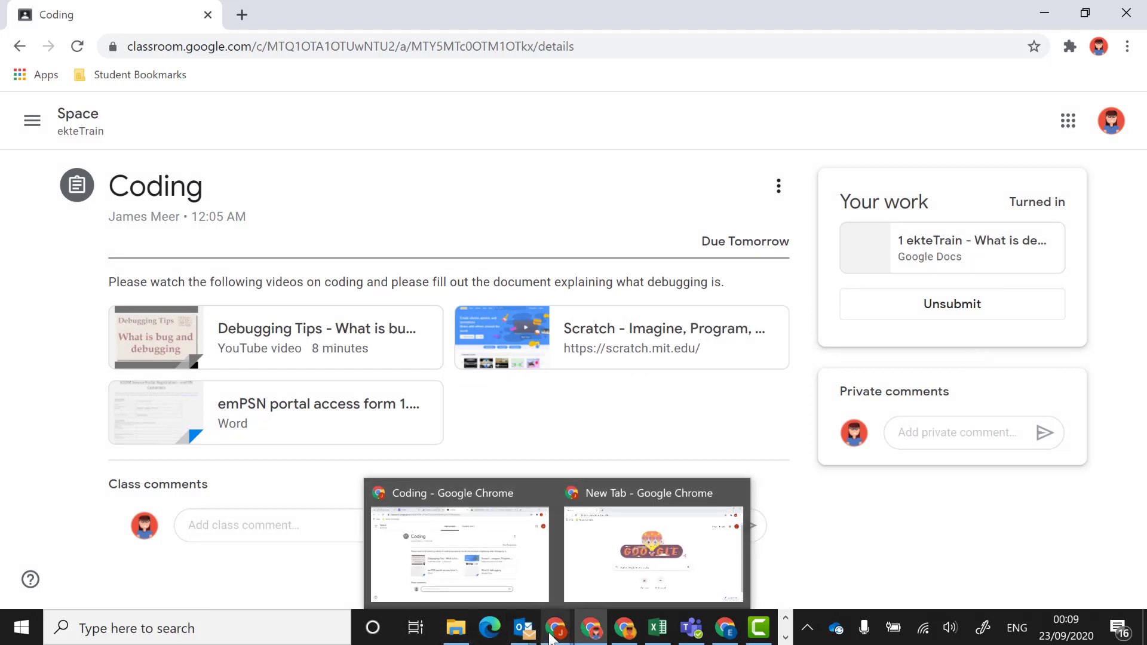
left_click(487, 565)
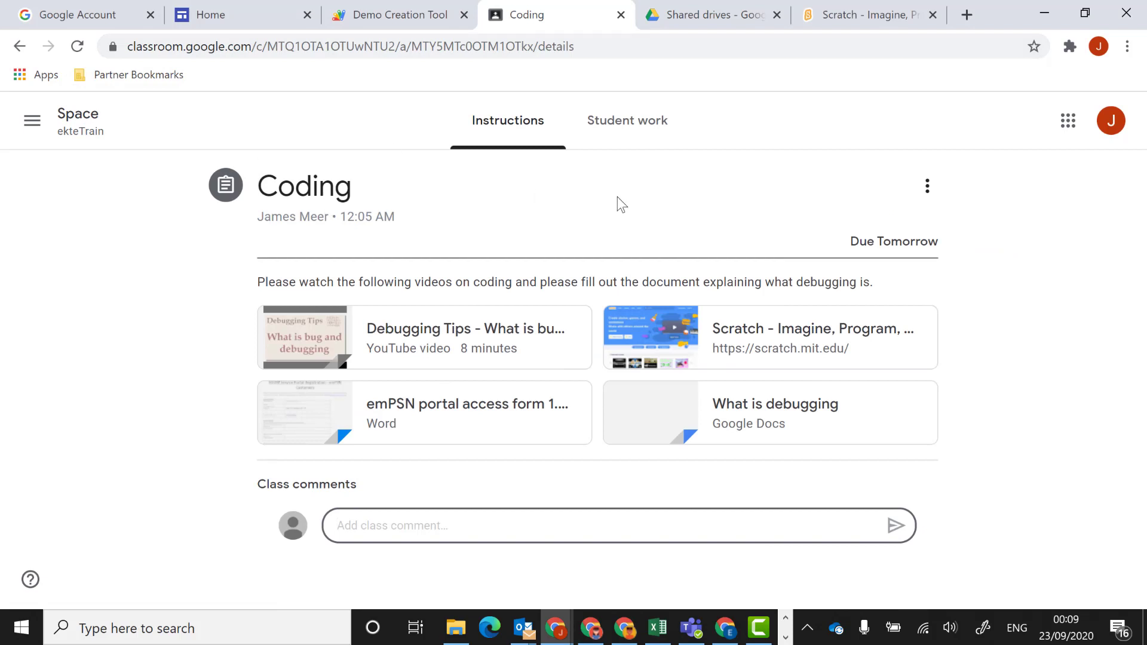
left_click(611, 122)
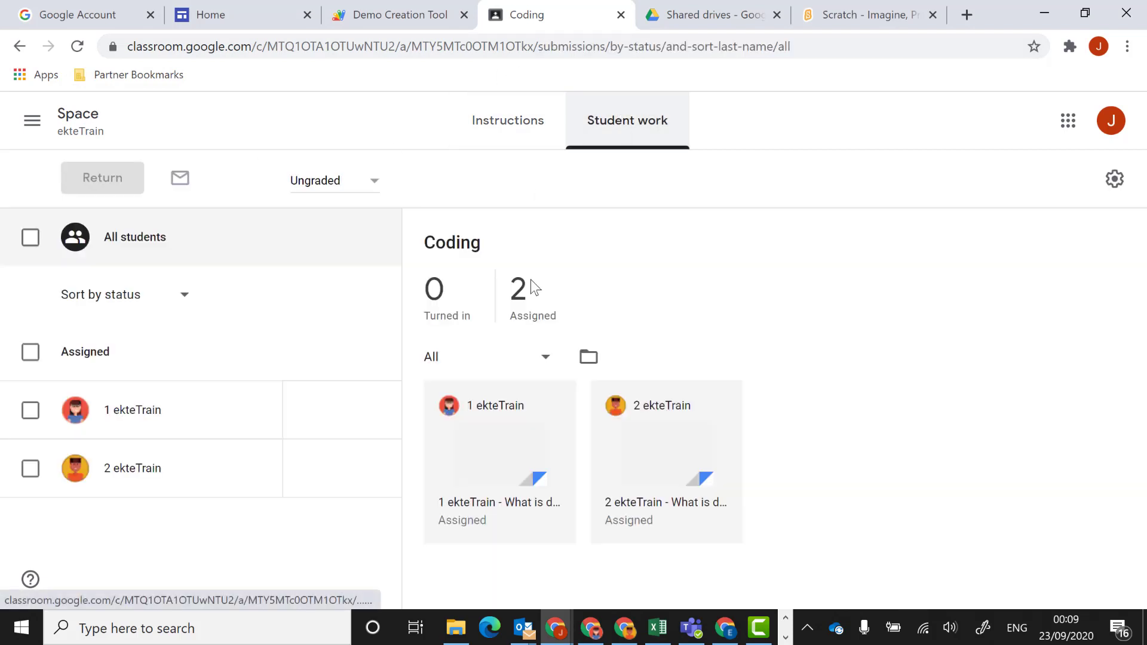
left_click(82, 50)
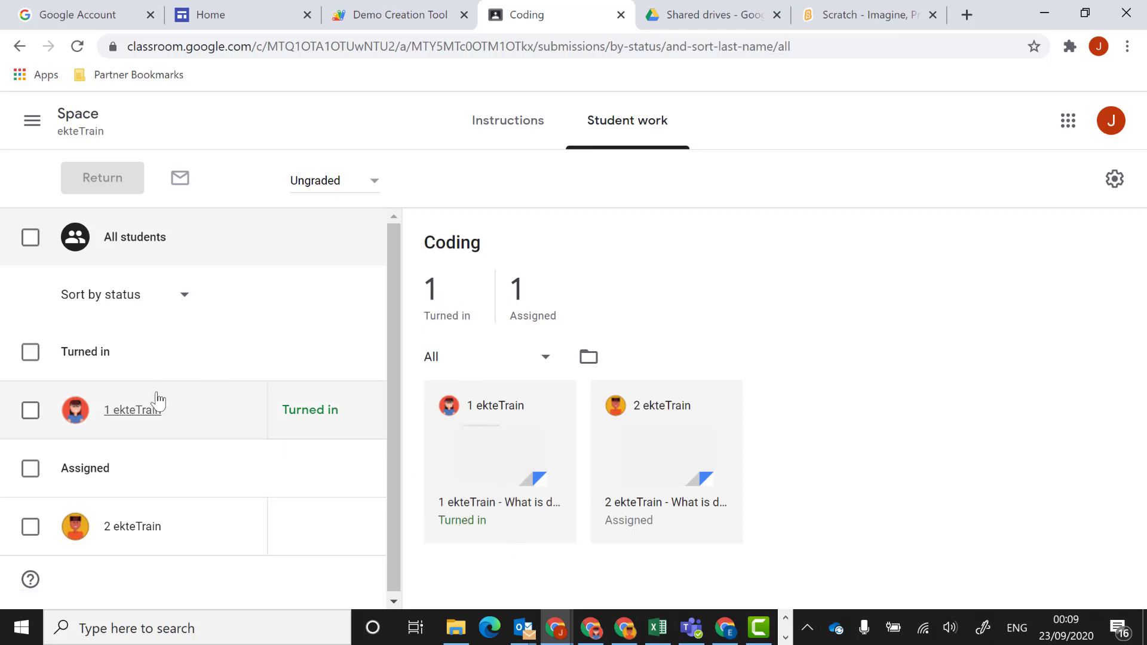
Step: Open the first student's turned-in debugging document for review and dismiss the introductory tips
left_click(473, 451)
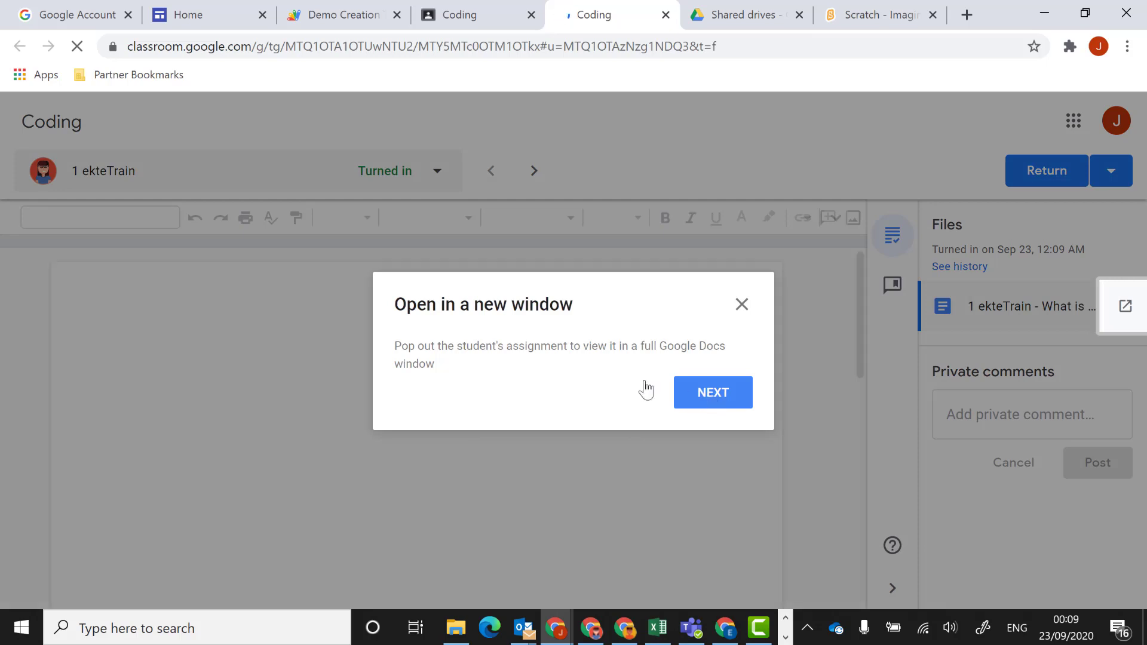
left_click(709, 405)
left_click(709, 406)
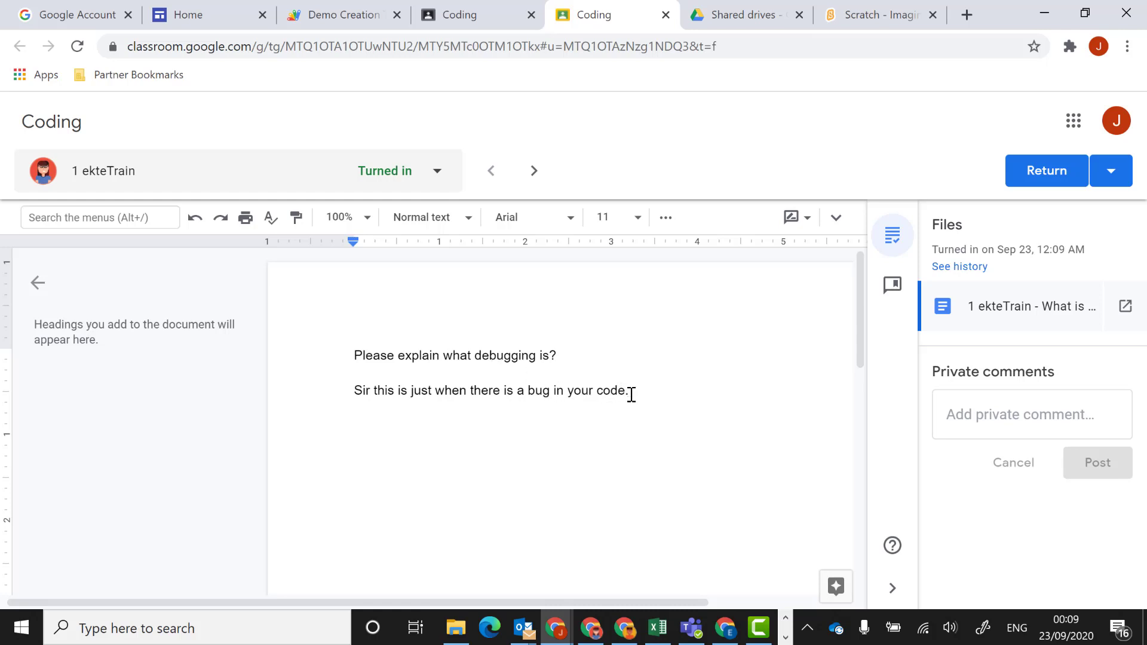
Step: Comment on the student's whole answer sentence with "correct answer but need more detail"
left_click_drag(630, 395, 448, 400)
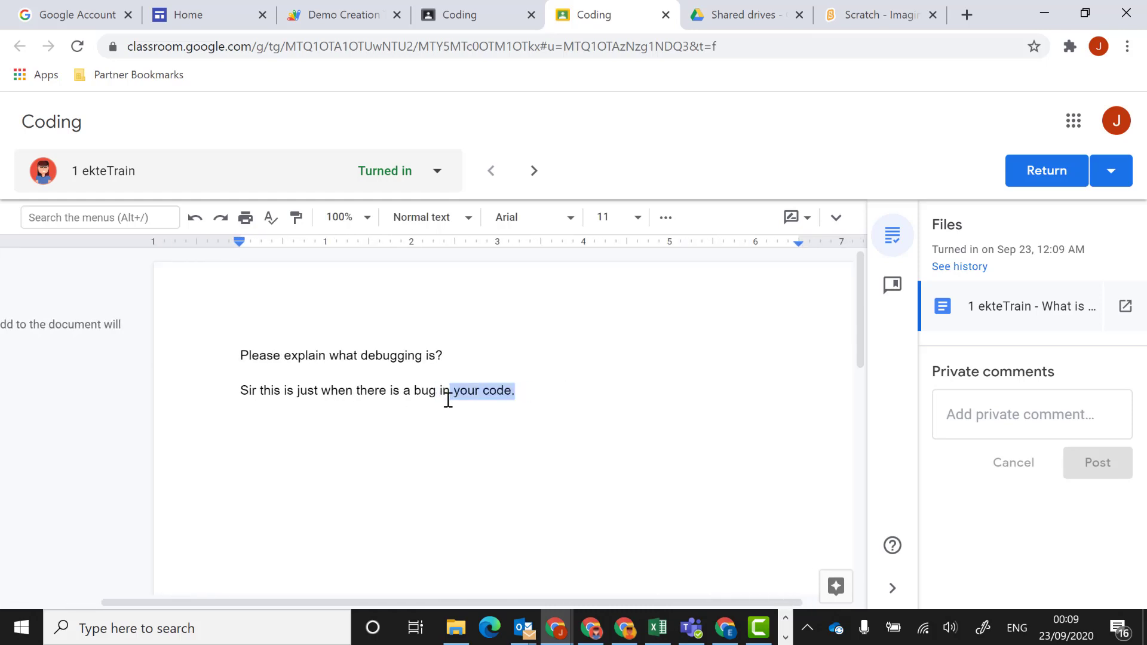
left_click_drag(520, 397, 244, 385)
right_click(313, 396)
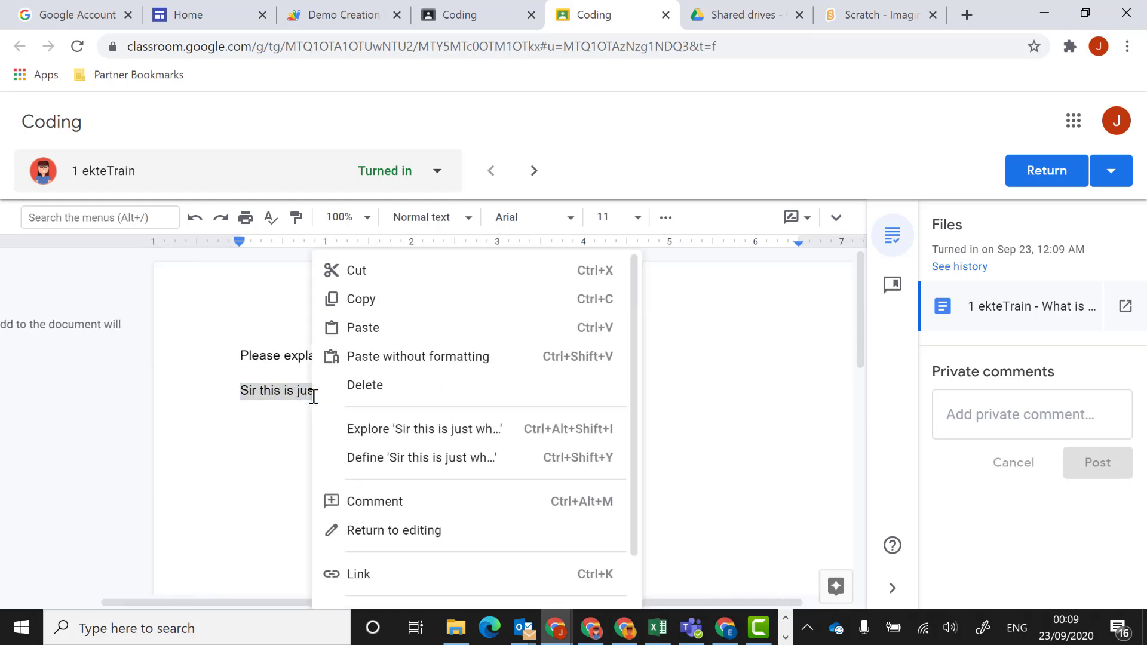
left_click(394, 503)
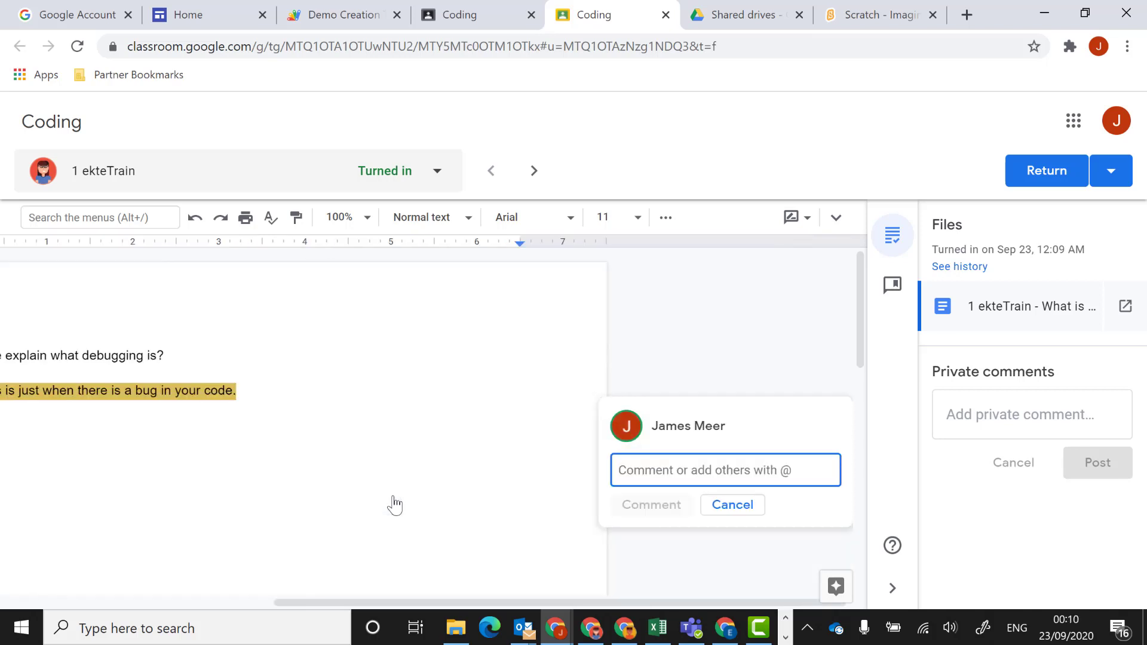
type("correct answer")
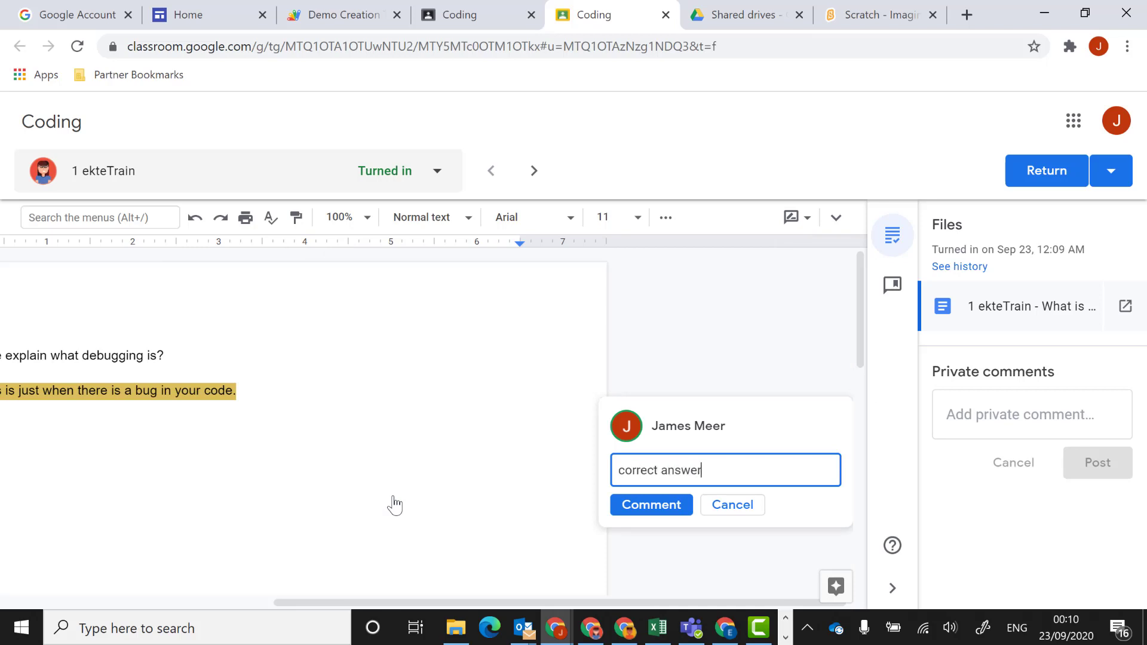
type(" but need more detail")
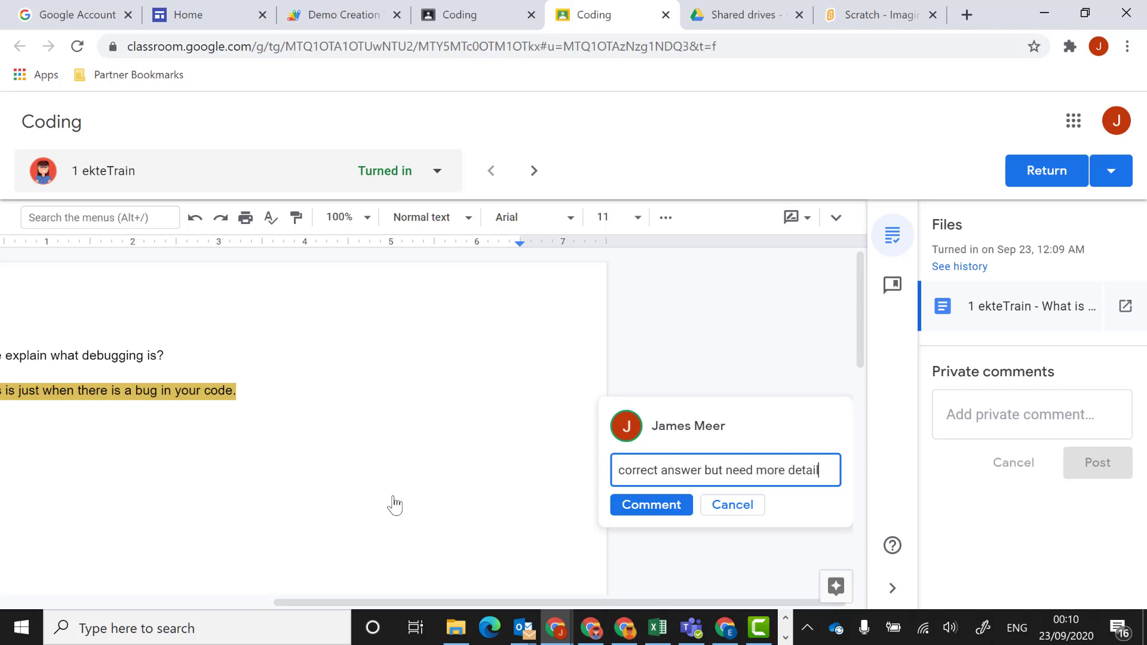
left_click(647, 508)
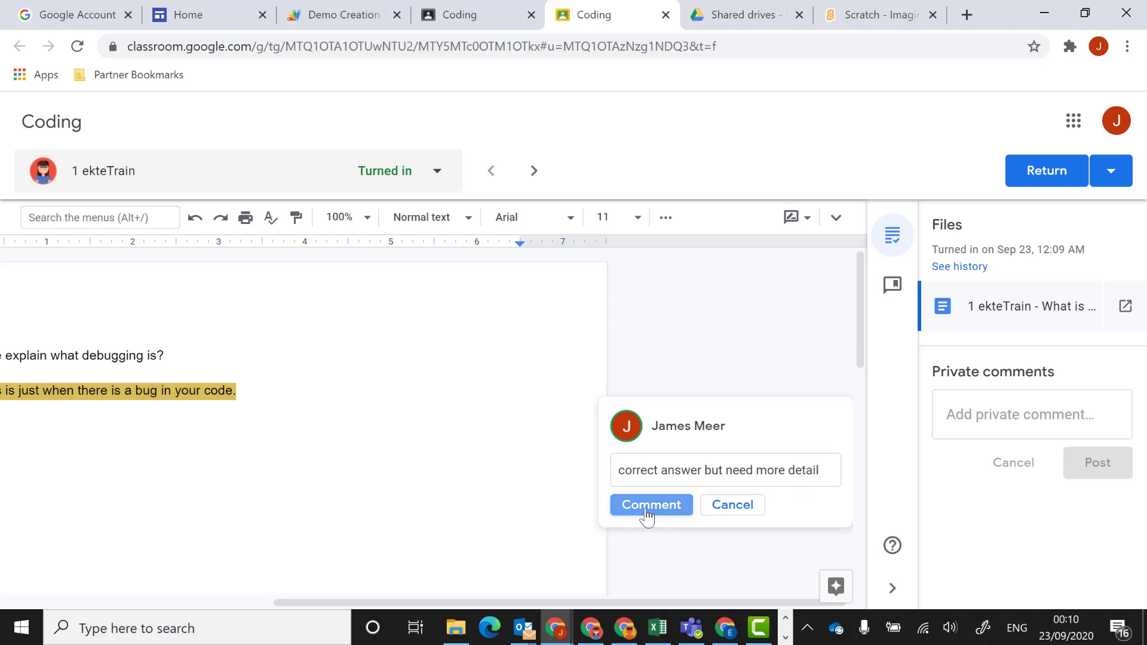
Step: Post the private comment "you can do better" and return the work to the student, confirming the return
left_click(1001, 412)
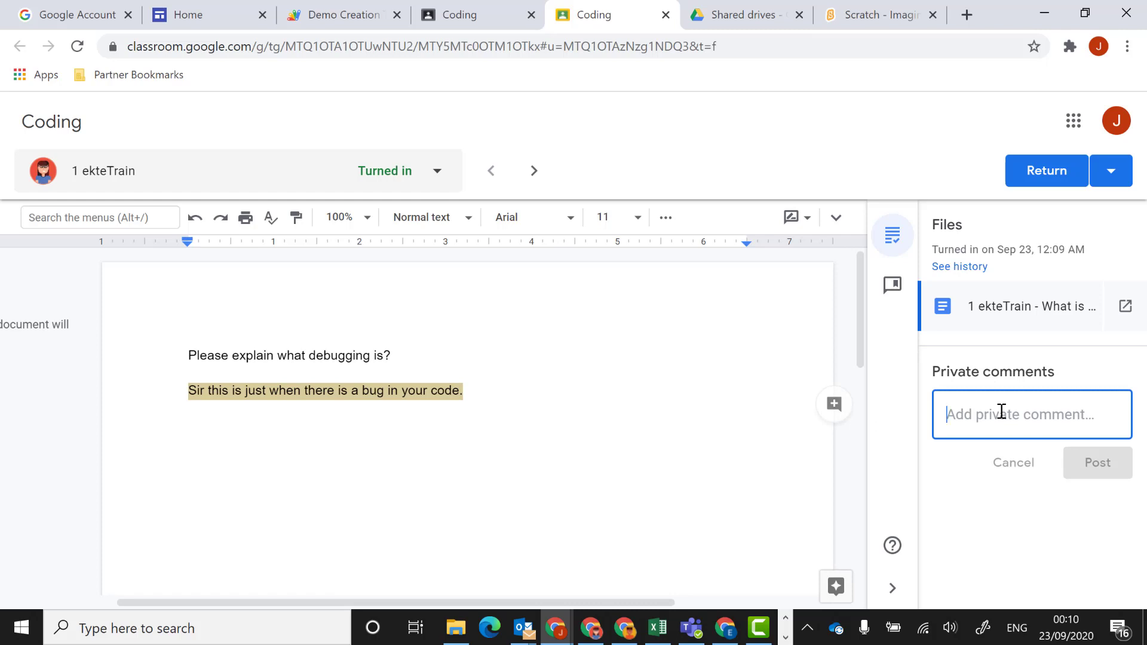
type("you ca")
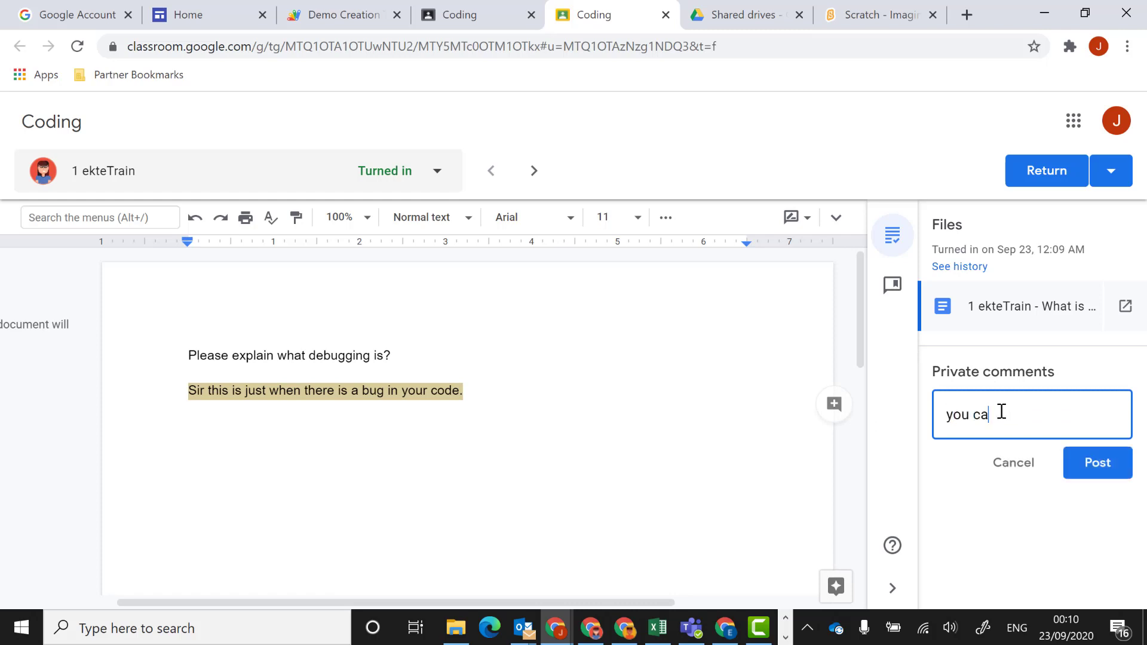
type("n do better")
left_click(1104, 476)
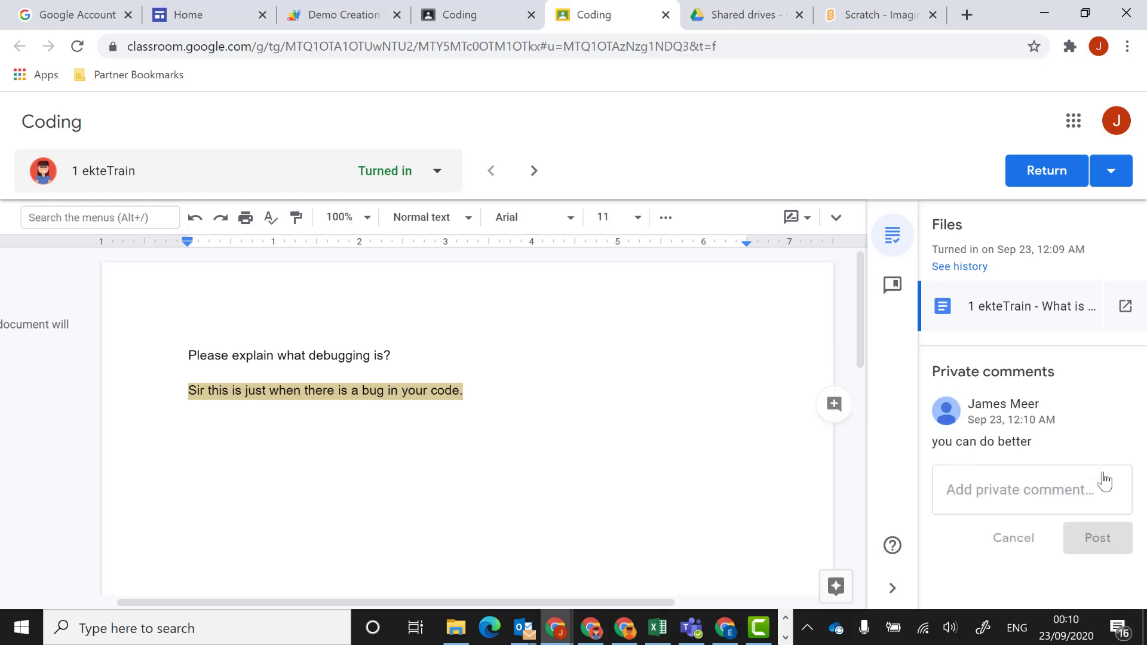
left_click(1045, 172)
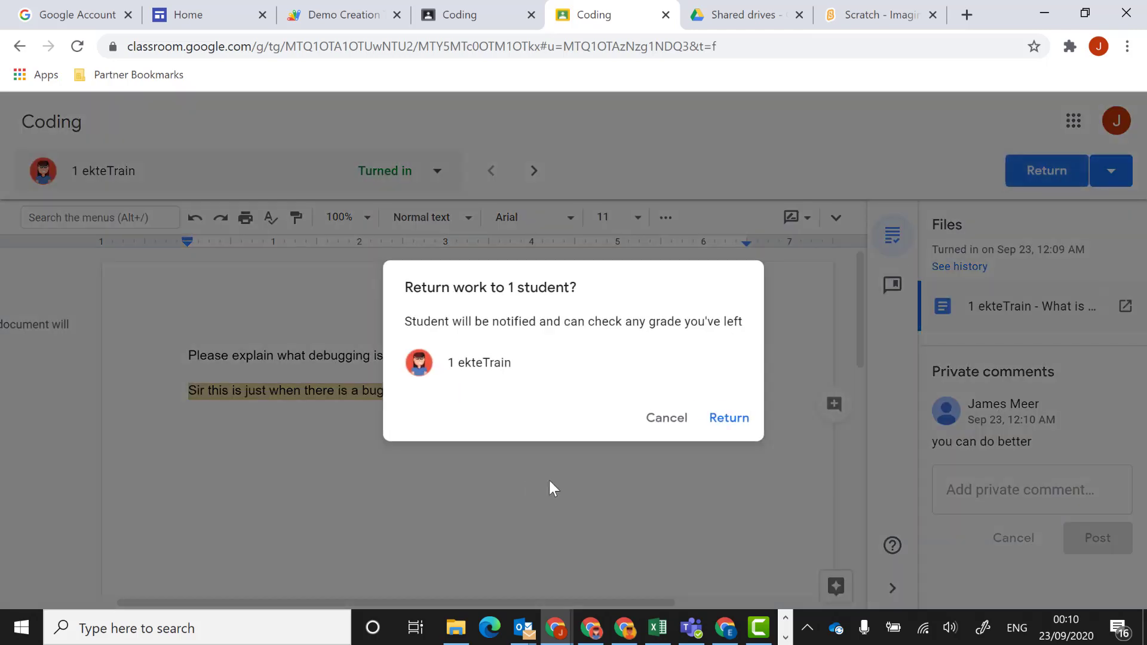
left_click(727, 420)
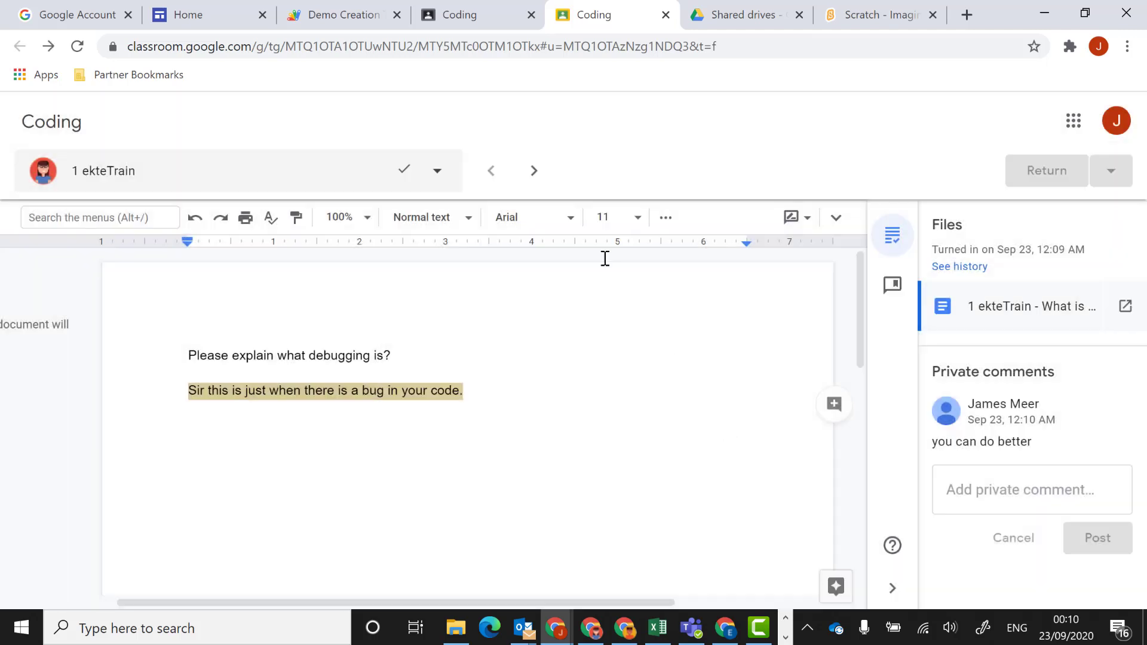
Step: Switch to the student's Chrome window, reload the Coding assignment, and dismiss the private comments tip
left_click(592, 628)
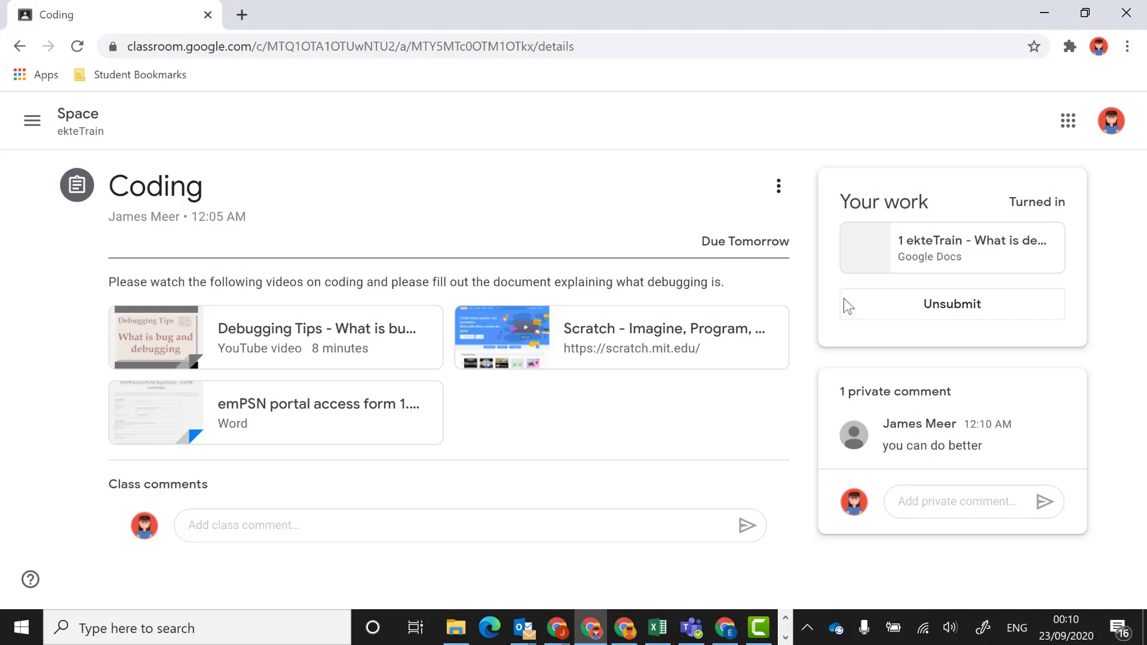
left_click(78, 46)
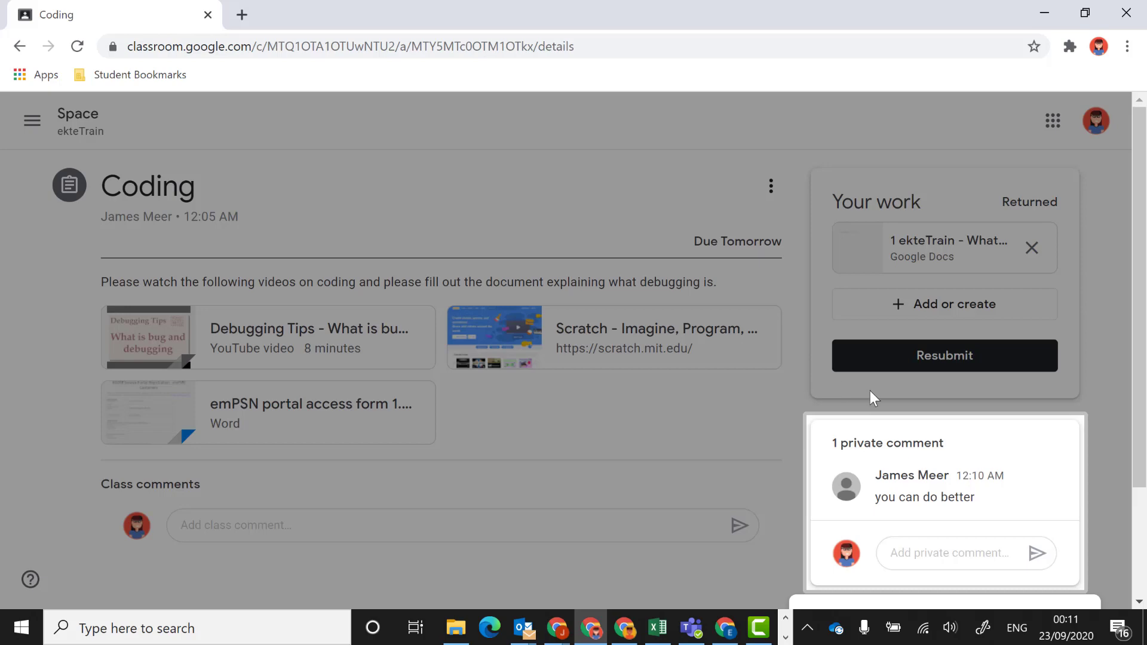
left_click_drag(1143, 467, 1144, 568)
left_click(1046, 579)
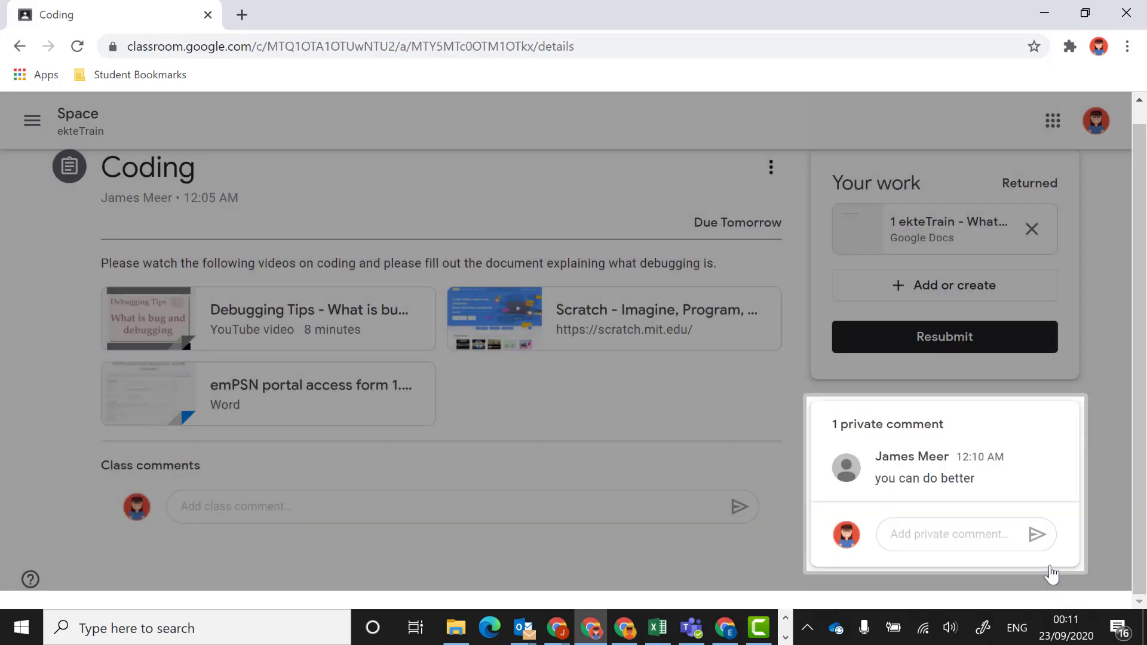
Step: Reply to the teacher with the private comment "sorry sir have resubmitted with more detail"
left_click(923, 537)
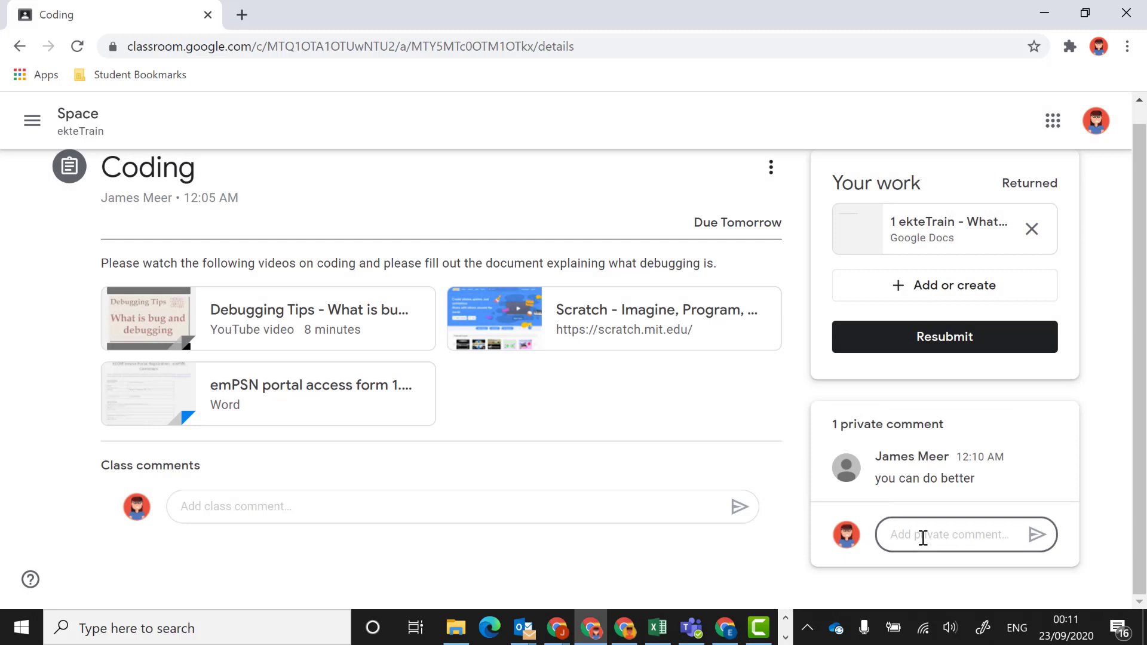
type("so")
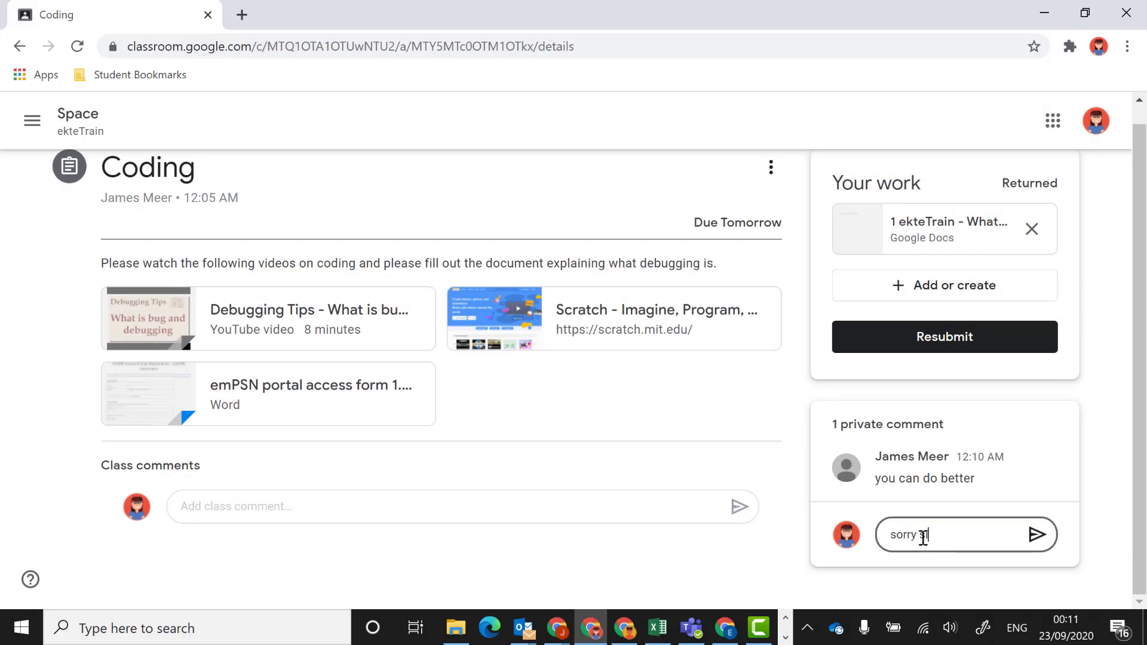
type("rry sir have resubmitted wi")
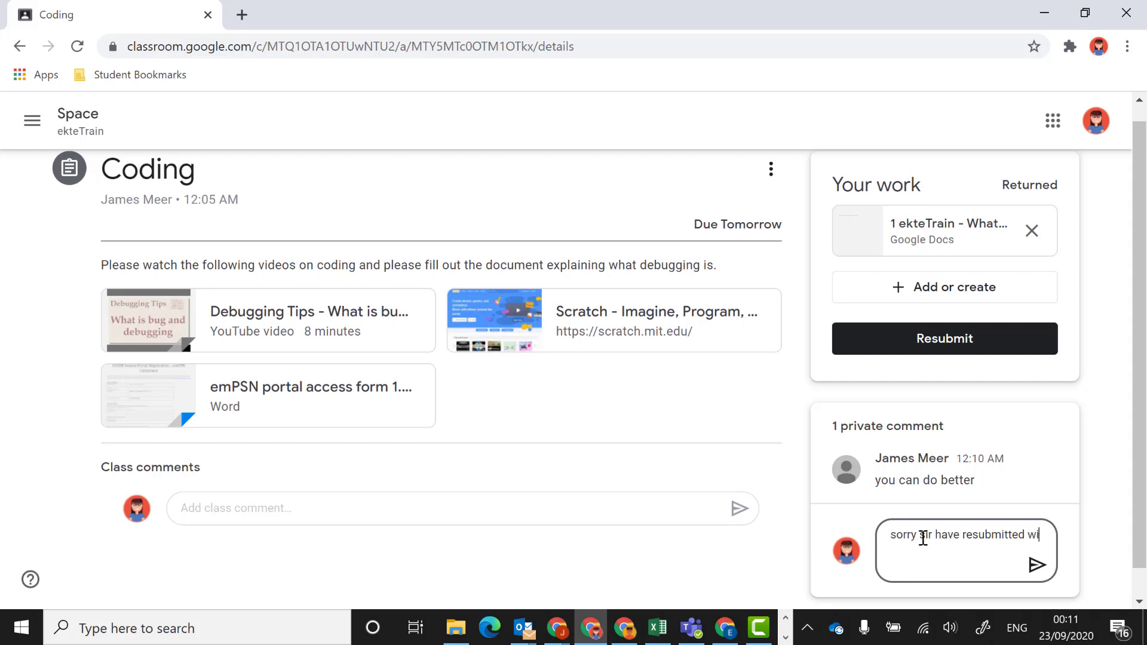
type("th more")
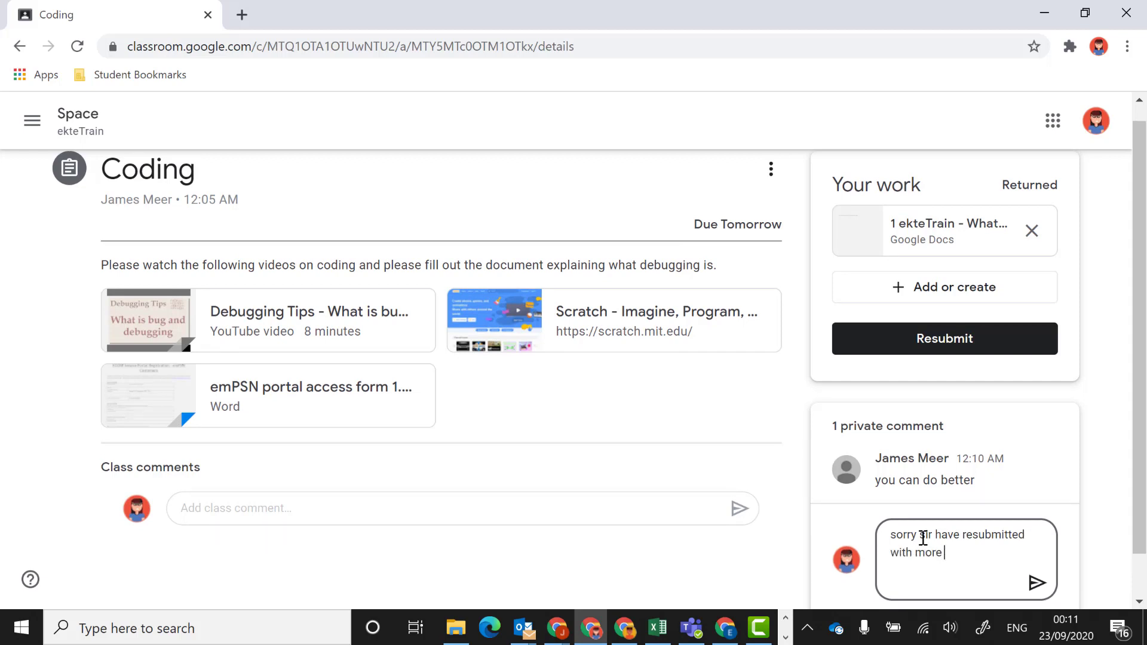
type(" detail")
left_click(1045, 588)
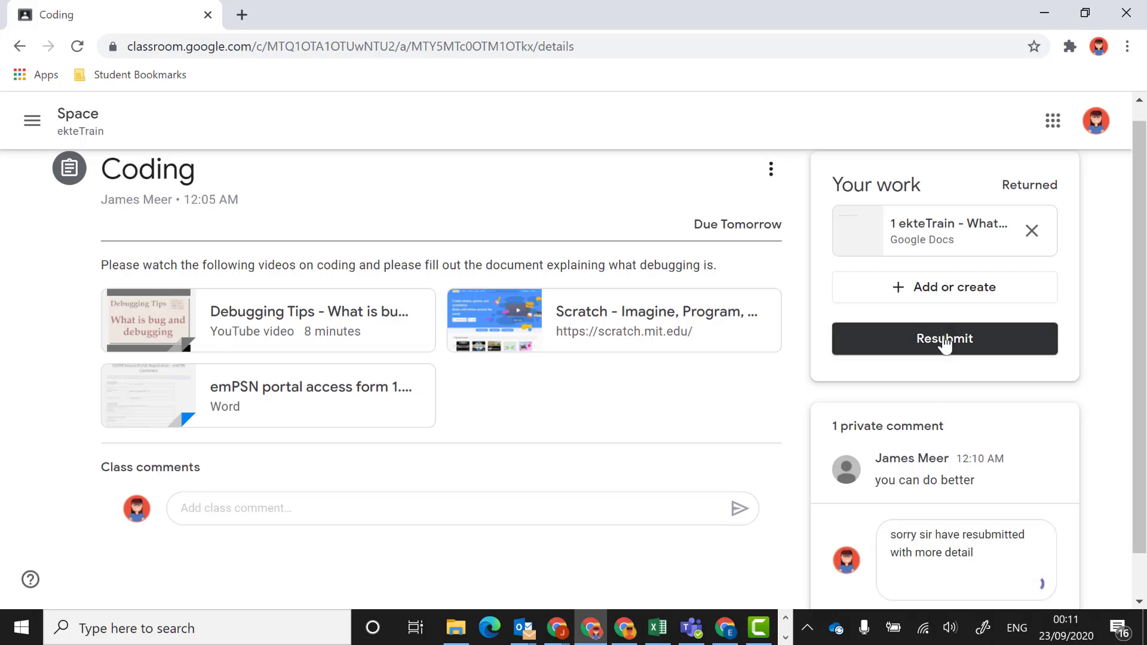
Step: Open the student's returned debugging document and reply "ok" to the teacher's comment on the answer
scroll(943, 362, "down", 1)
left_click(933, 174)
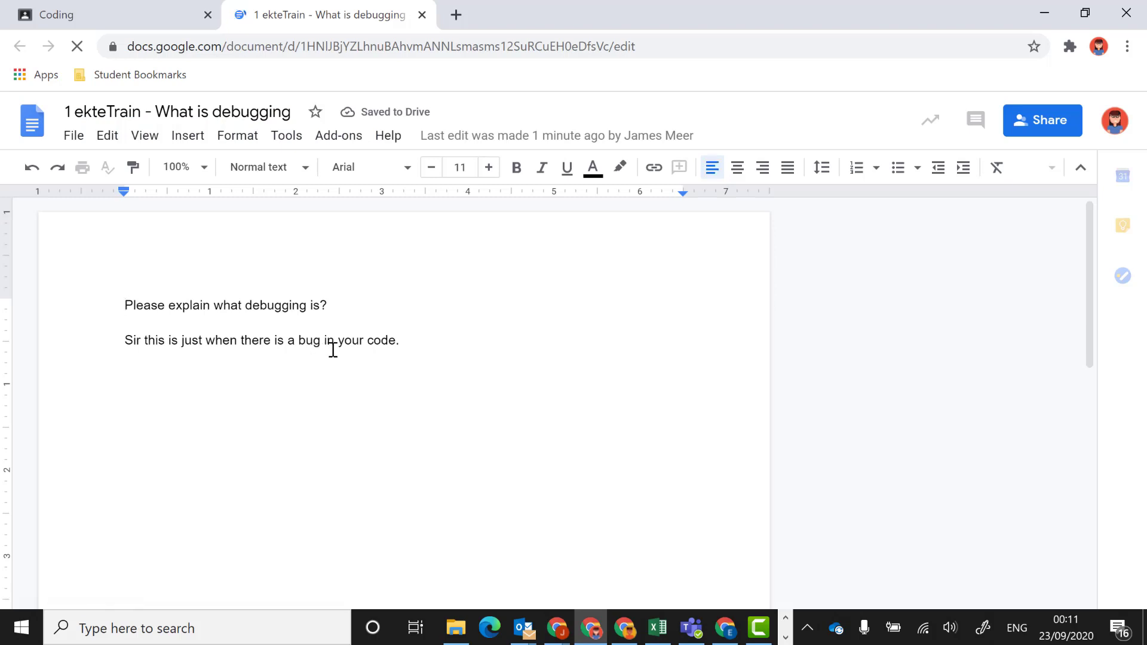
left_click(334, 336)
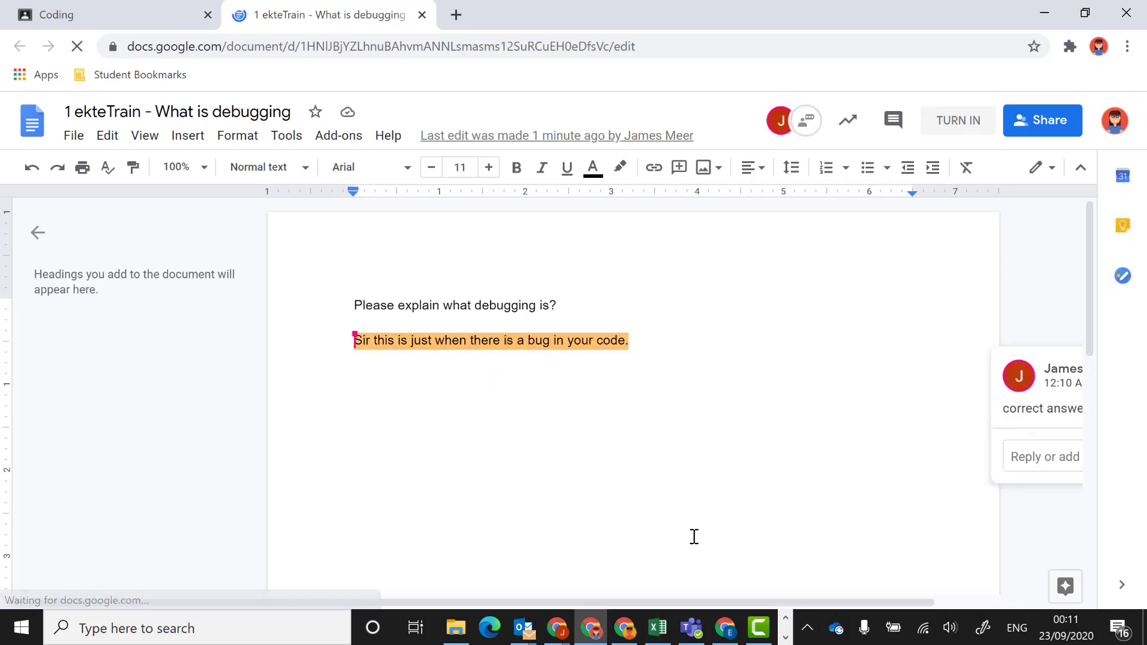
left_click_drag(703, 604, 837, 600)
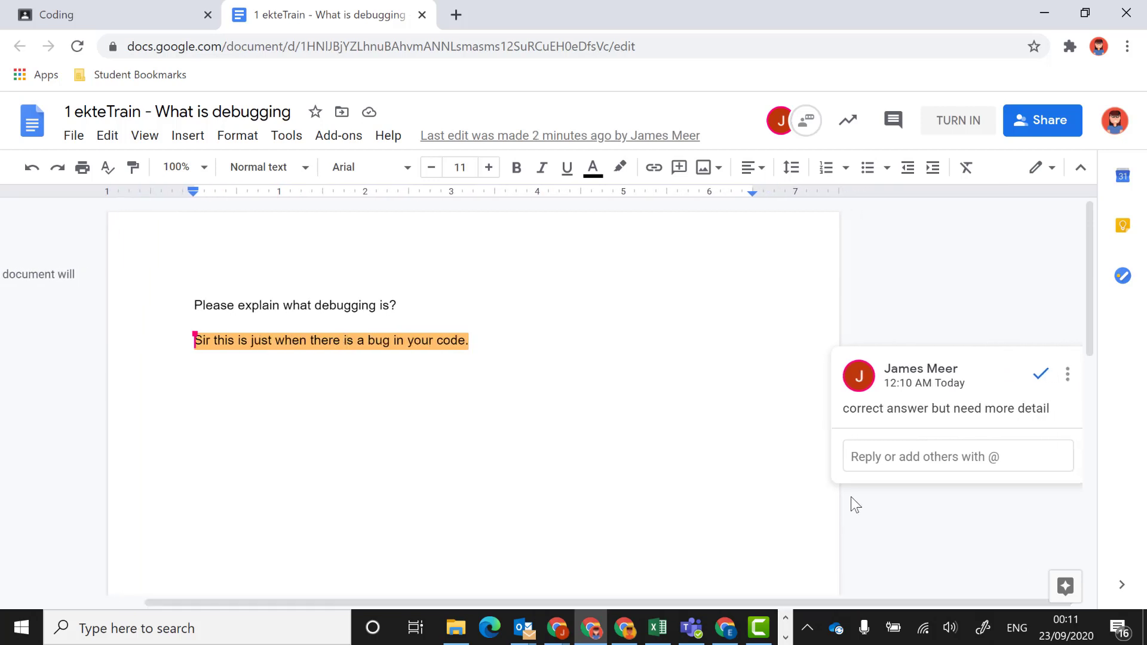
left_click(868, 461)
type("ok")
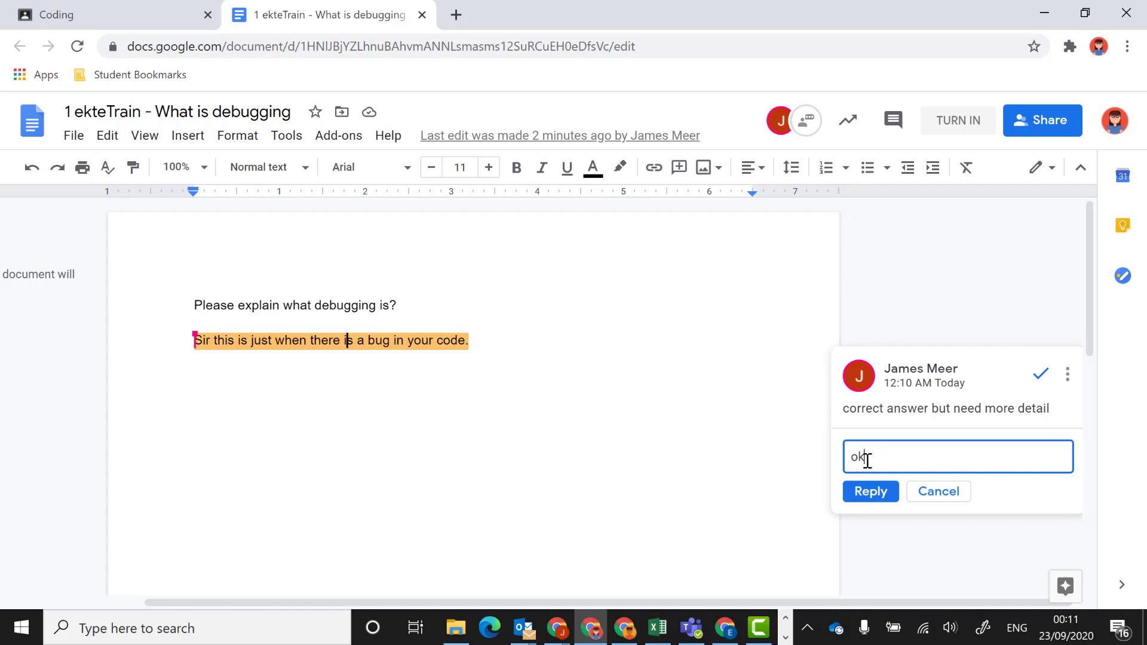
left_click(870, 492)
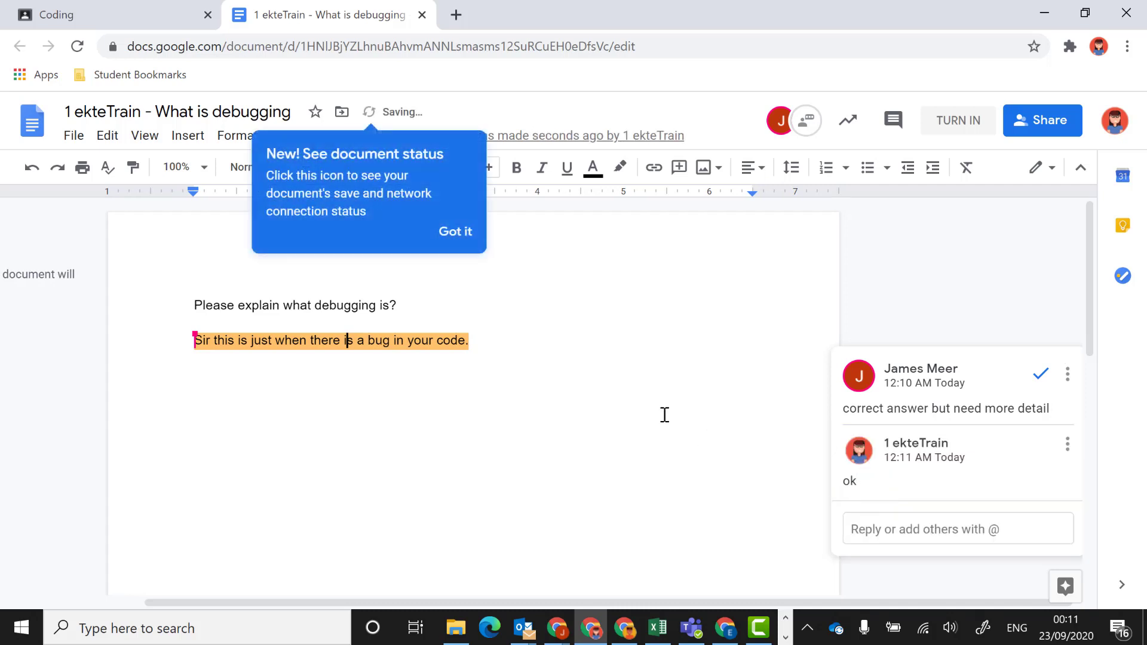
Step: Below the answer, add the paragraph "When you have code within a program, essentially this code is a set of instructions for the computer to follow."
triple_click(495, 344)
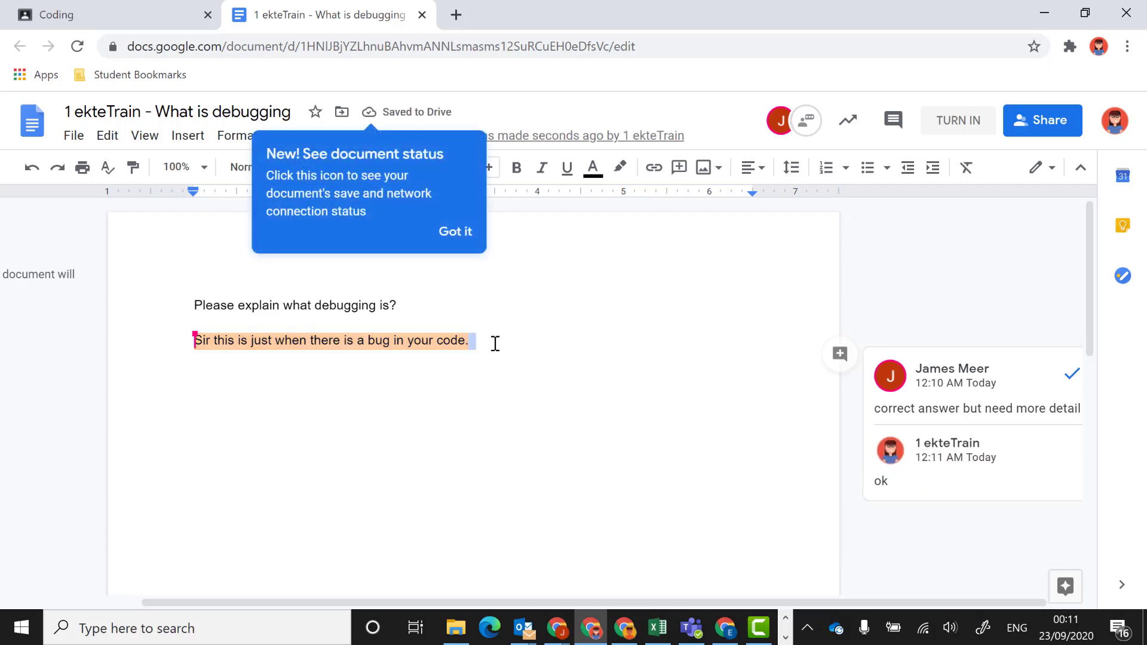
left_click(495, 344)
key("Return")
key("Return")
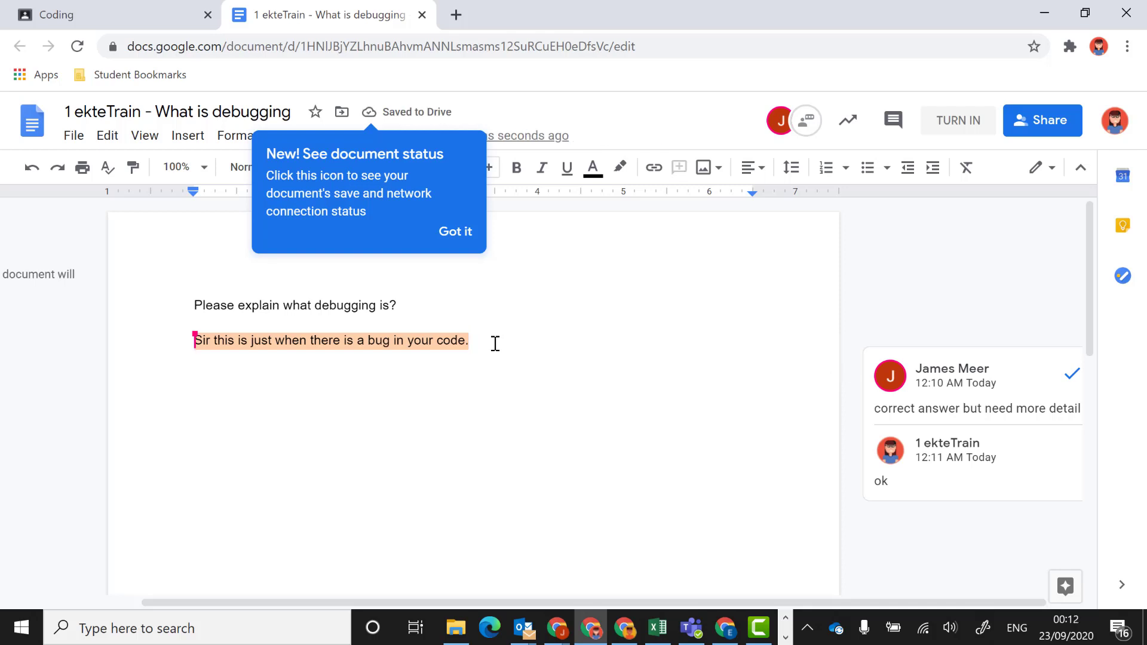
type("W")
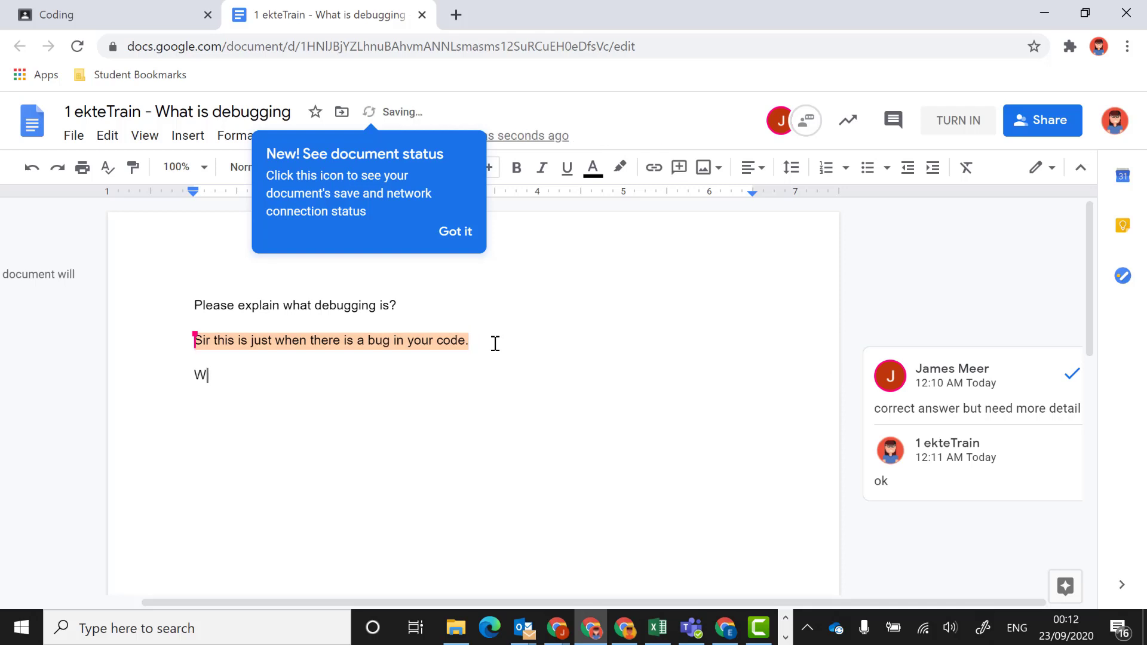
type("hen you have")
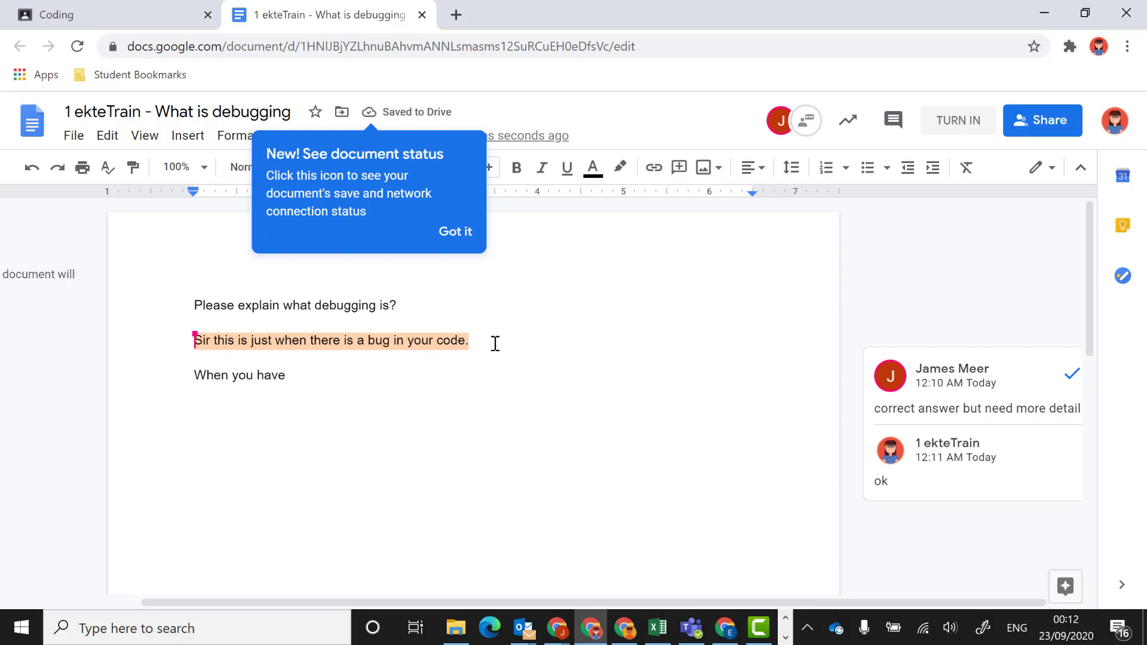
type("de within ")
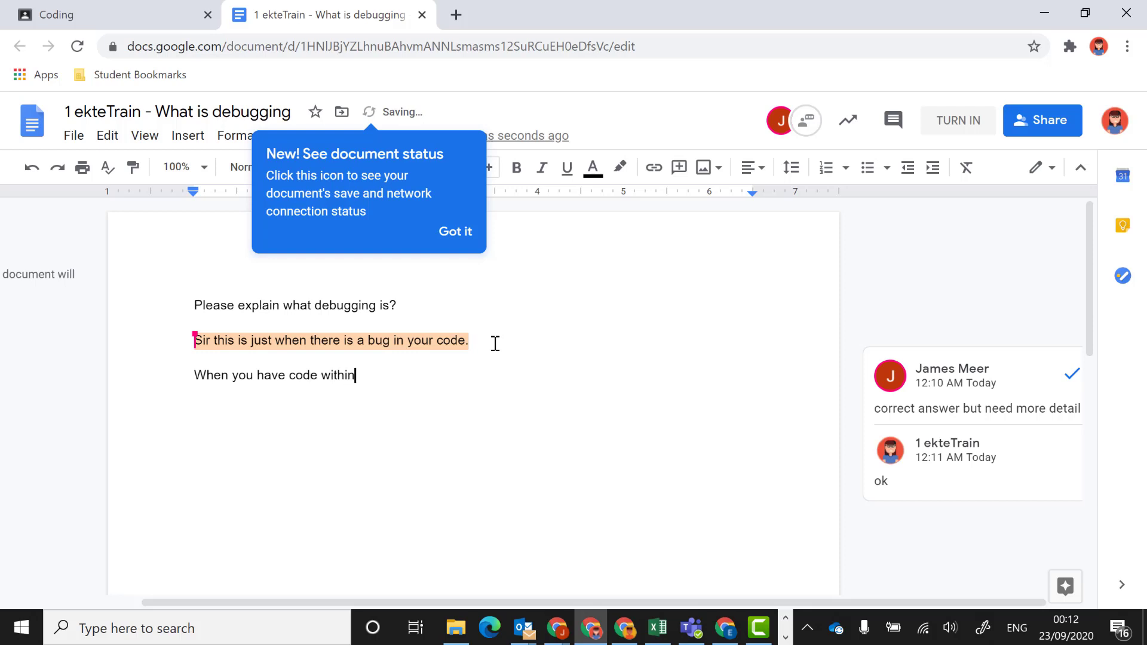
type("a program, essentiall")
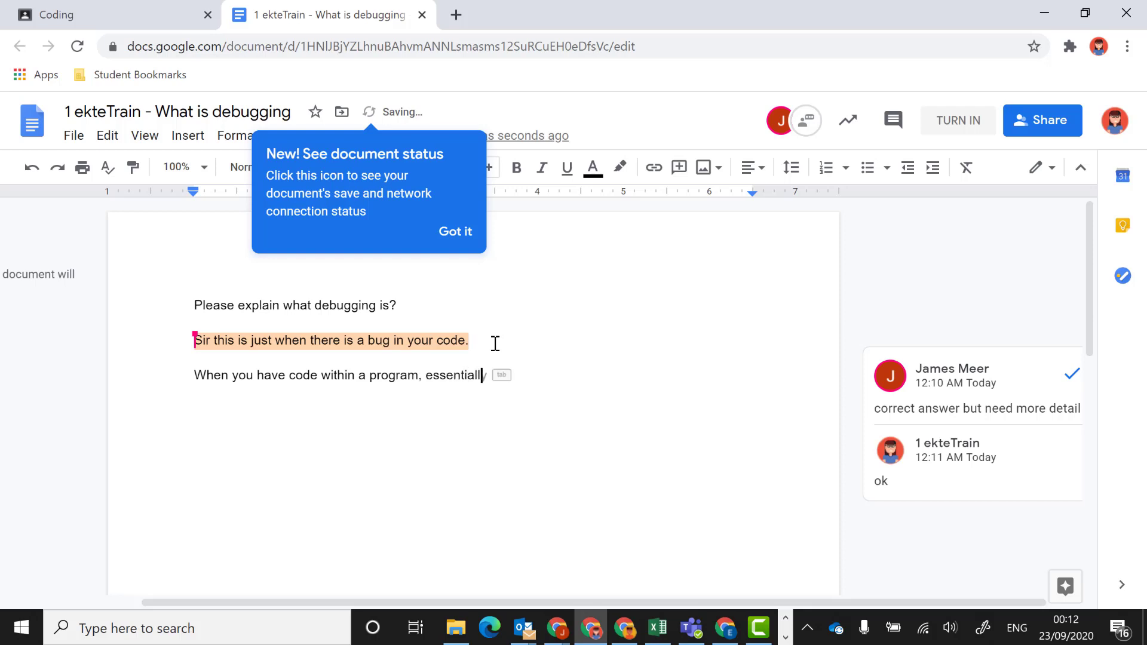
key("BackSpace")
key("BackSpace")
key("Tab")
type("this code is a set of")
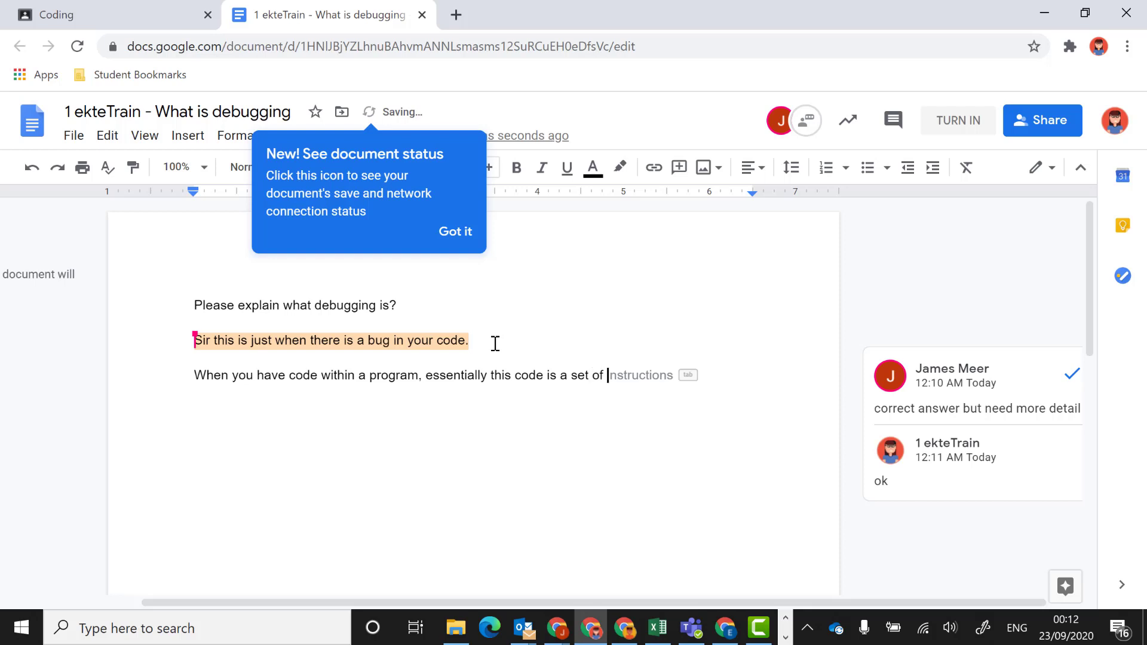
type(" instructions for the comput")
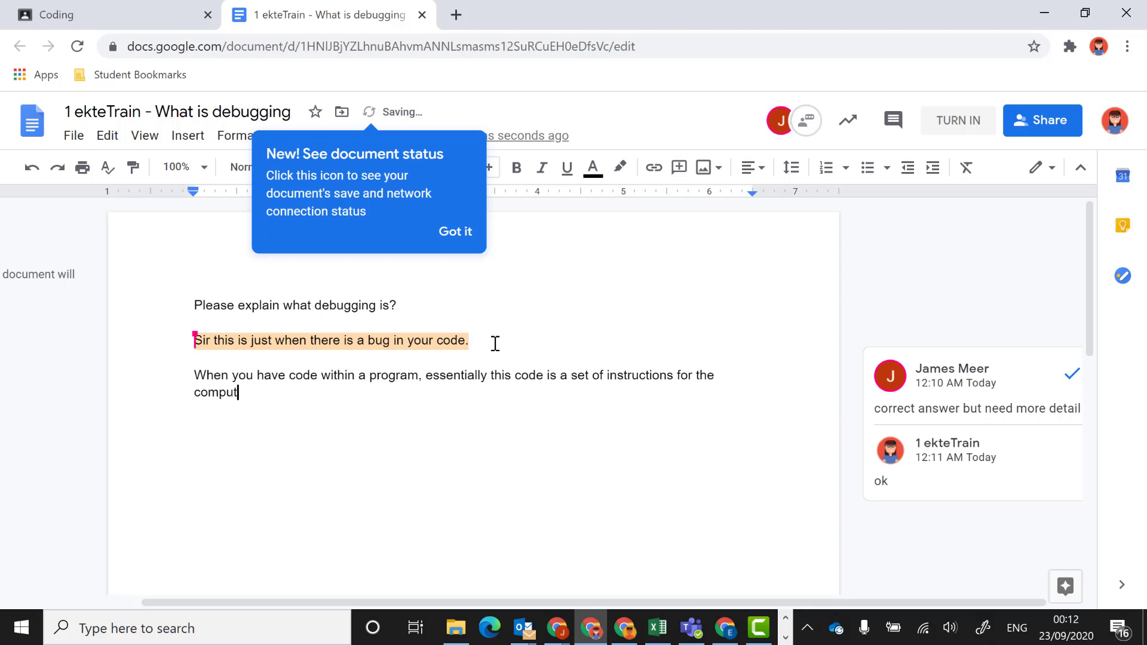
type("er to follow.")
key("Return")
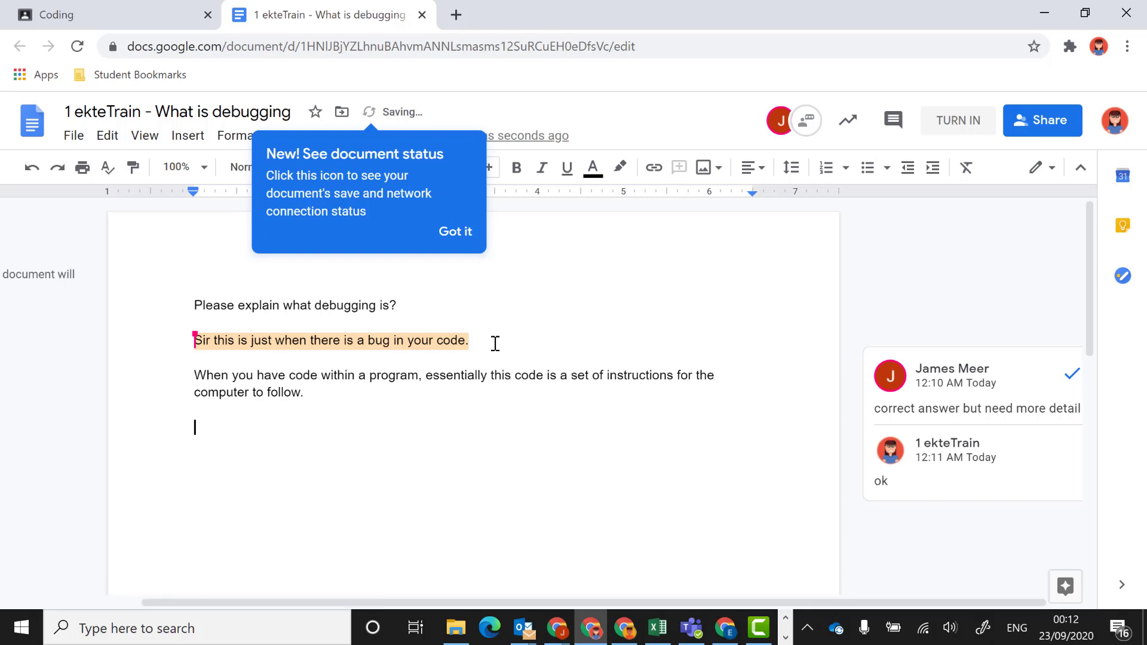
Step: Add the closing paragraph "It these instructions have an error then this is a bug. The bug needs fixing this process is called debugging"
type("It these instr")
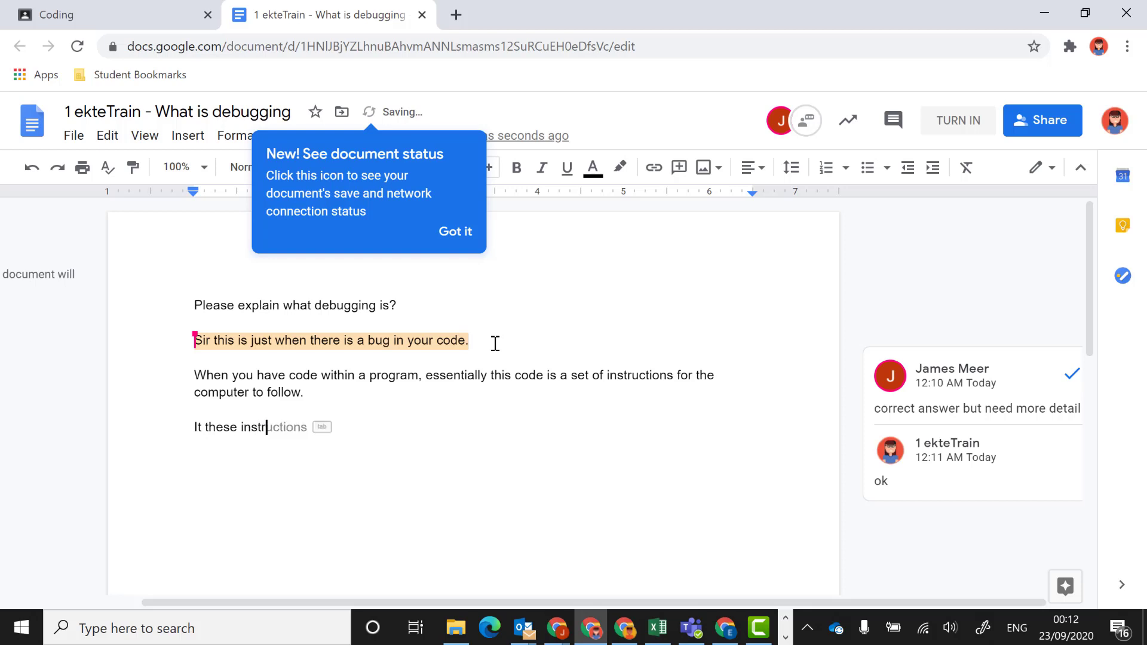
type("uctions have an e")
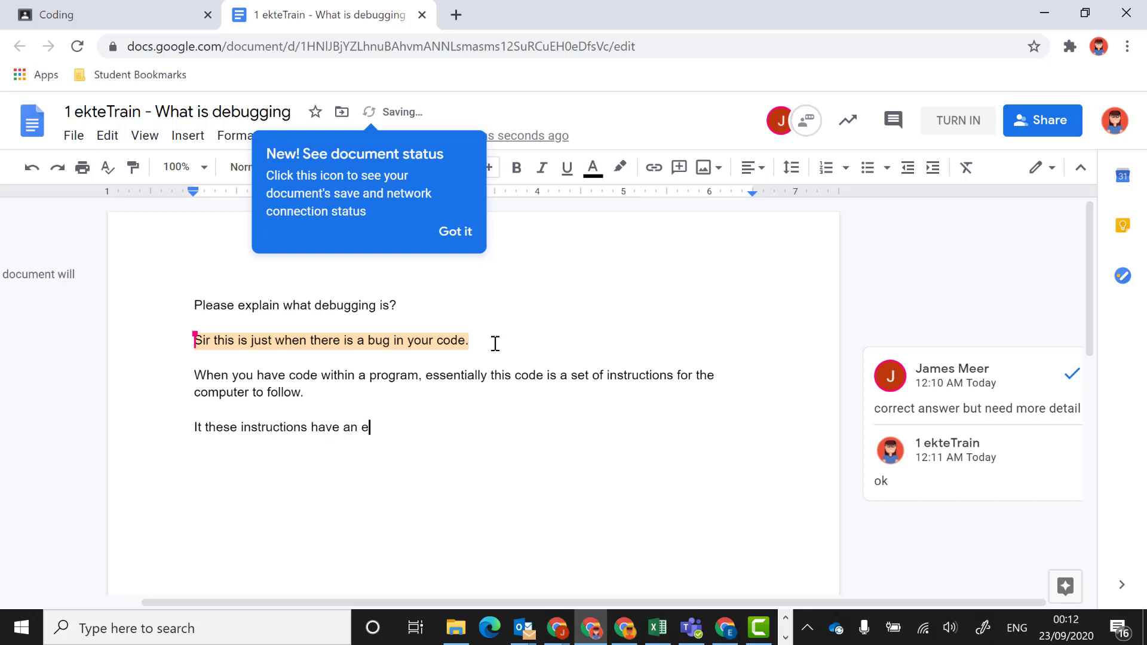
type("rror then this is a bug")
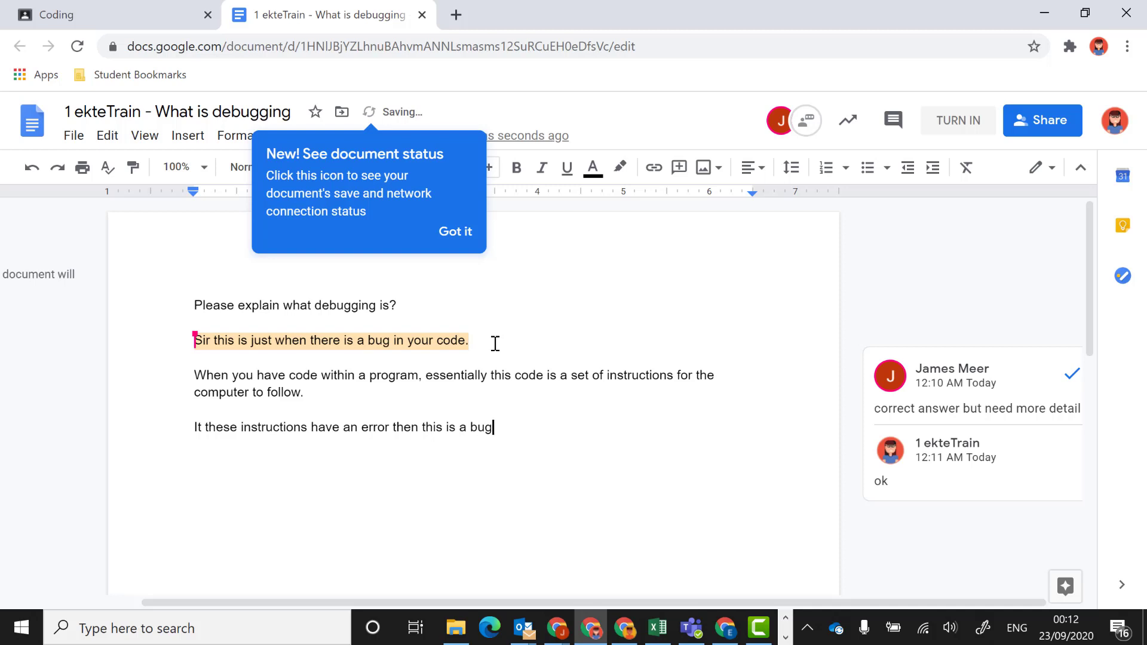
type(". The bug needs")
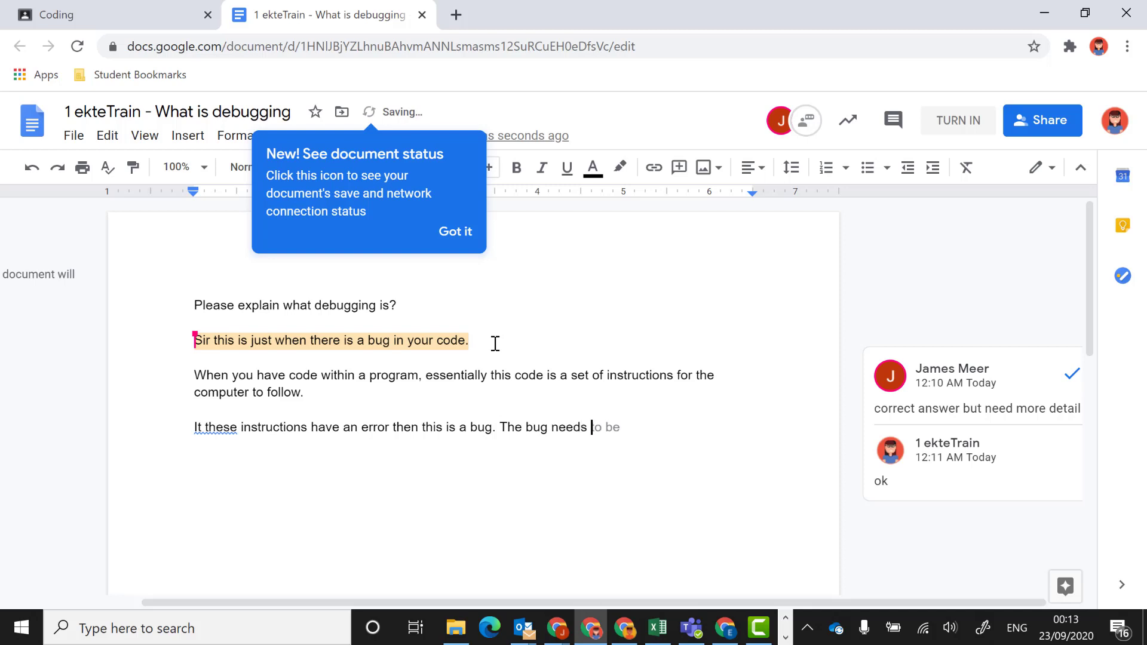
type(" fixing this process i")
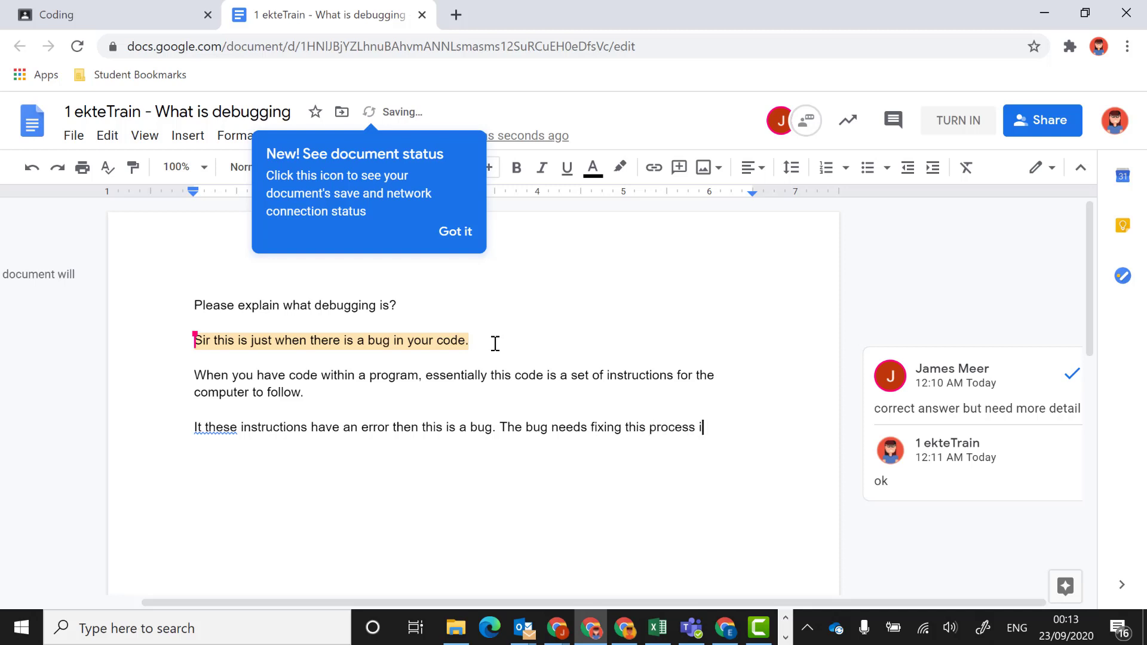
type("s called debugging")
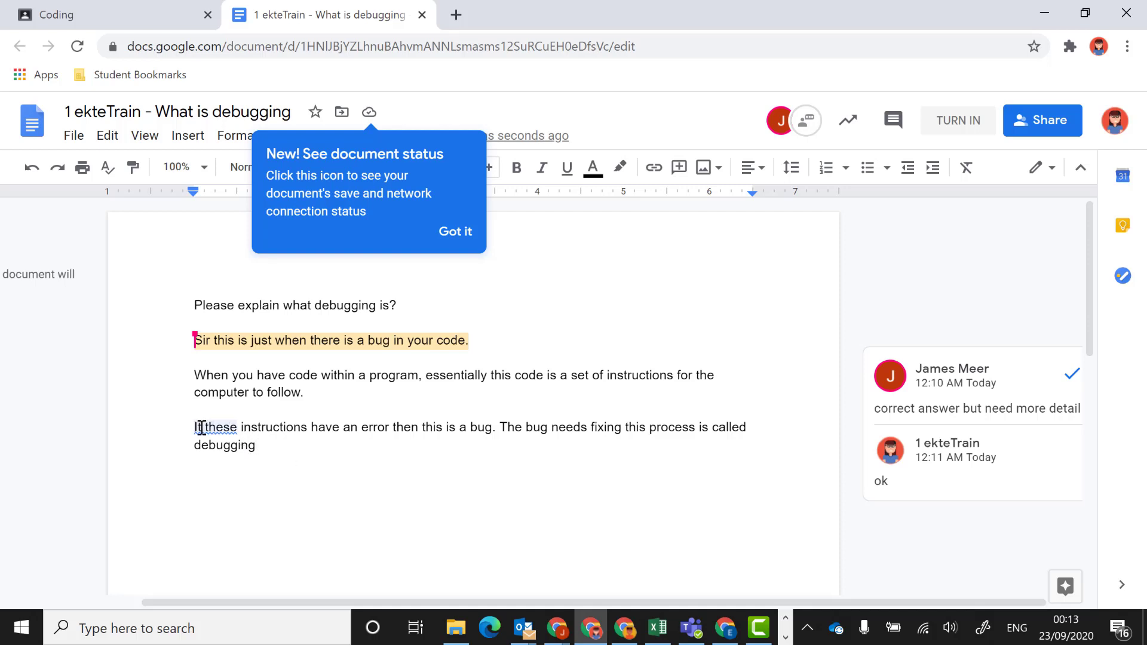
Step: Accept the suggested correction "If these" for "It these" at the start of the last paragraph
left_click(203, 428)
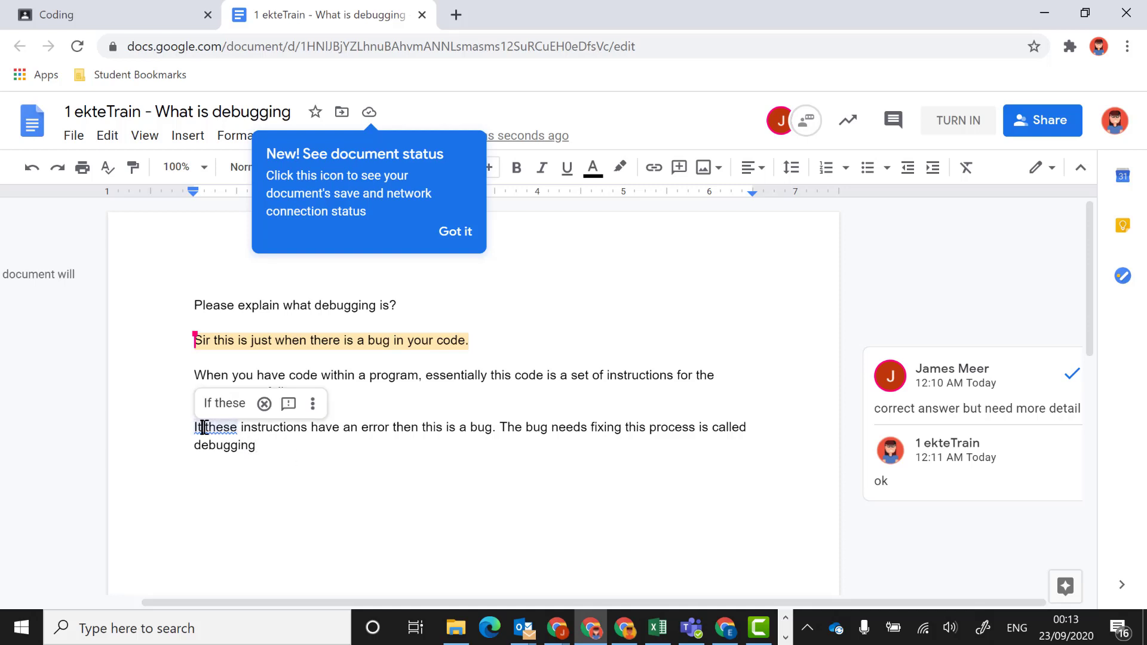
left_click(224, 403)
left_click(278, 447)
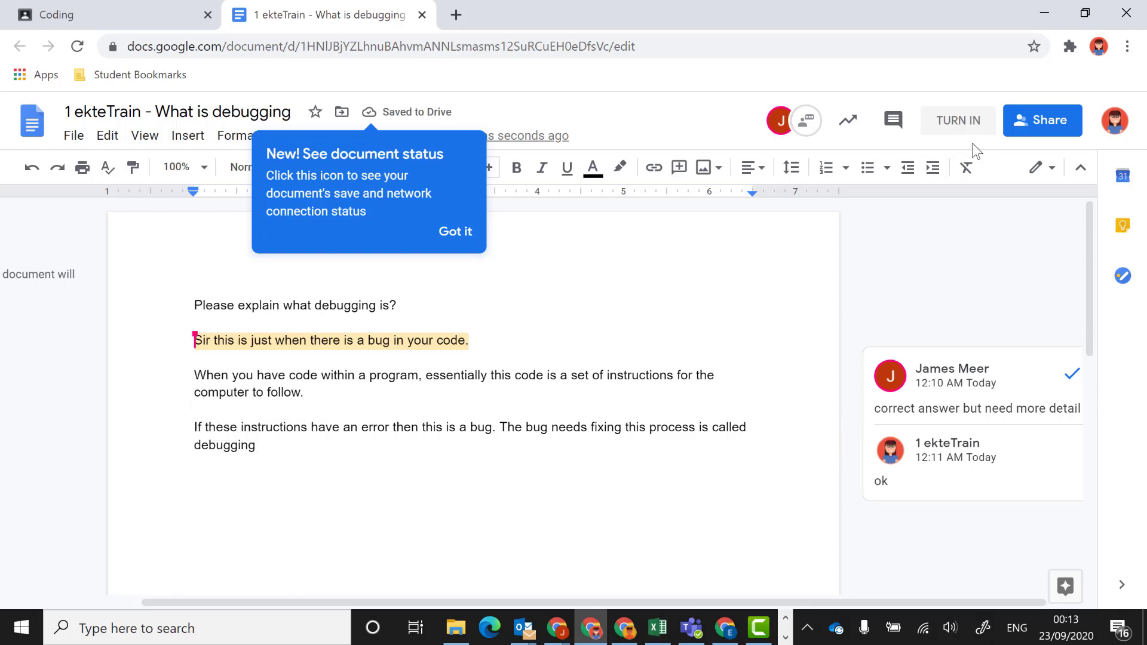
Step: Turn in the improved debugging document for the Coding assignment and confirm the submission
left_click(957, 122)
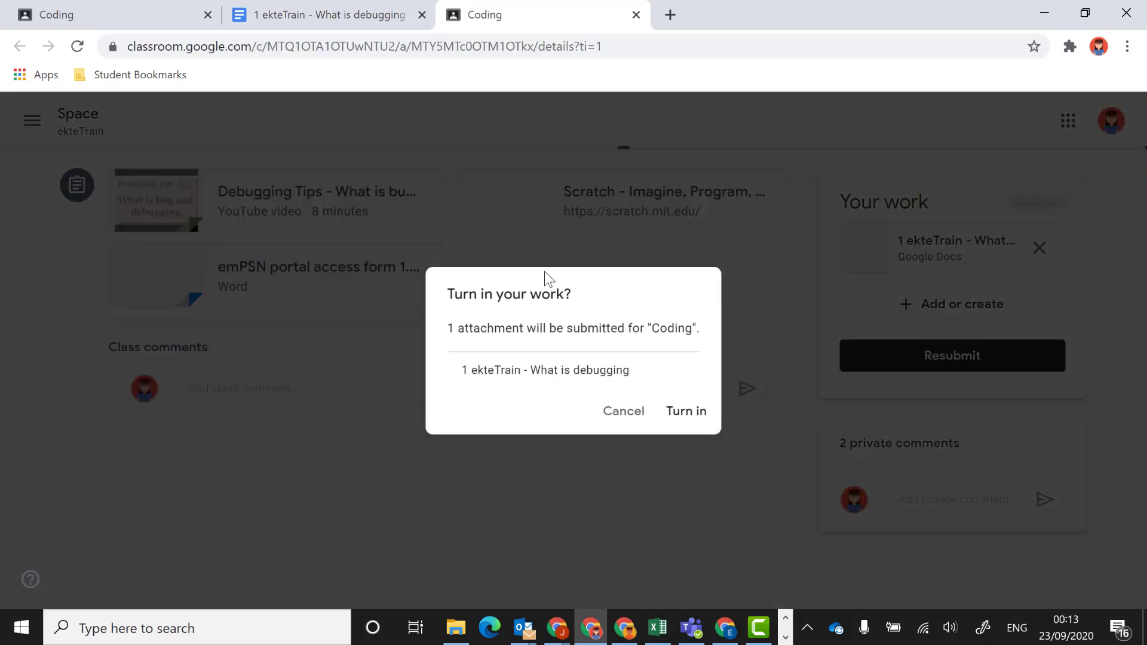
left_click(673, 425)
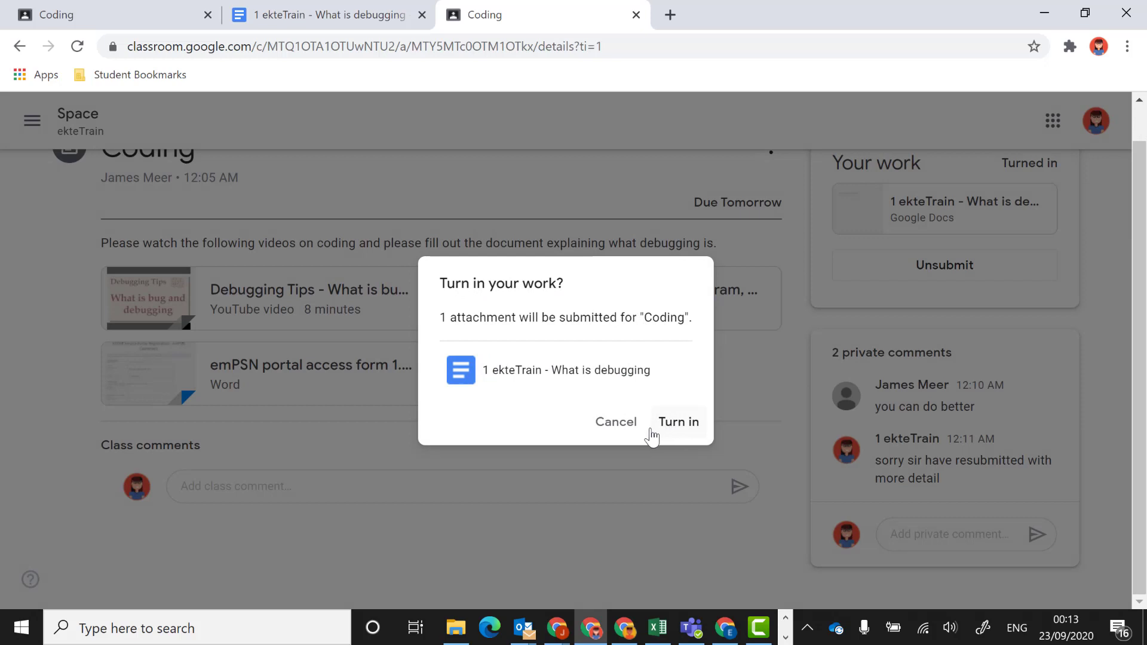
left_click(673, 424)
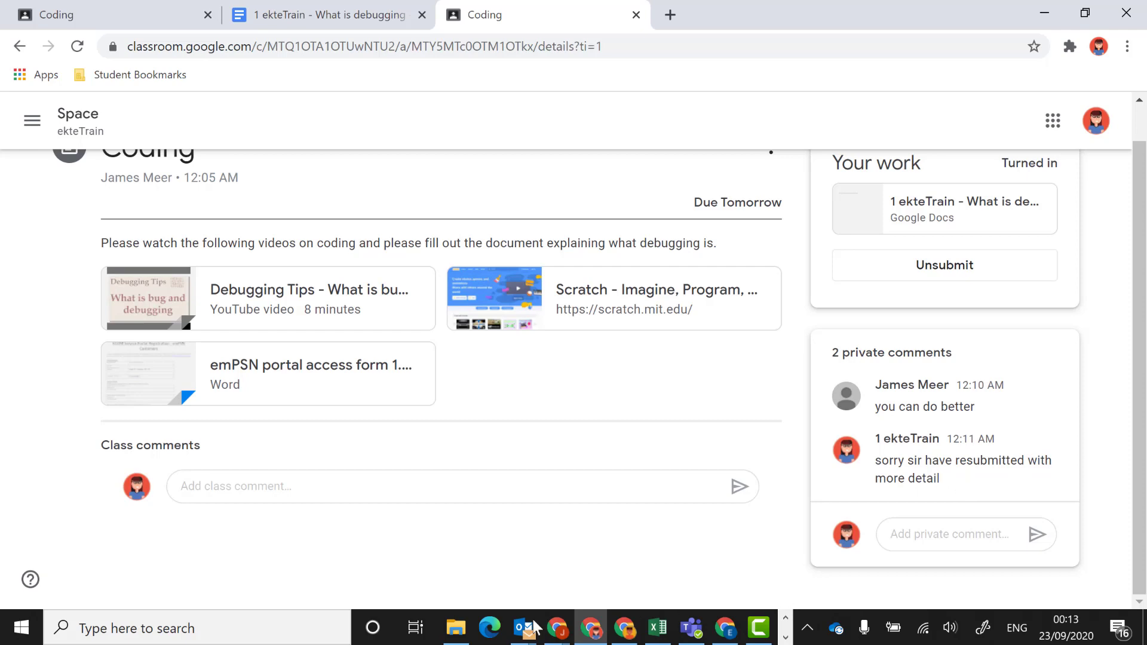
Step: Switch to the teacher's Chrome window and close the open view of the student's Coding work
left_click(559, 636)
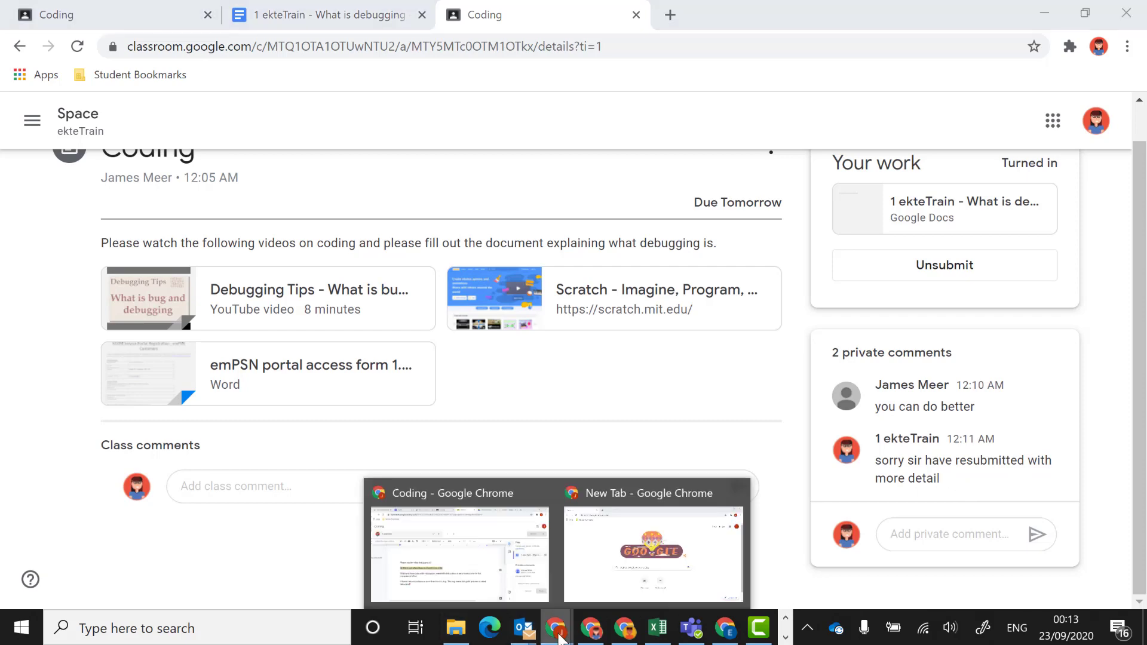
left_click(459, 571)
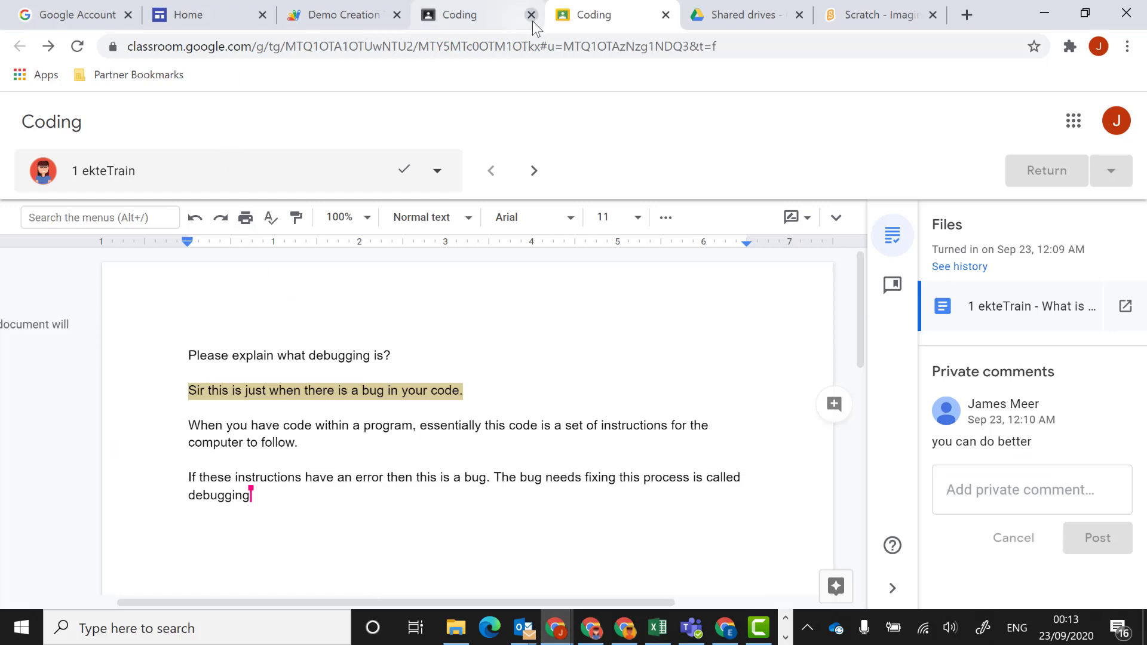
left_click(666, 15)
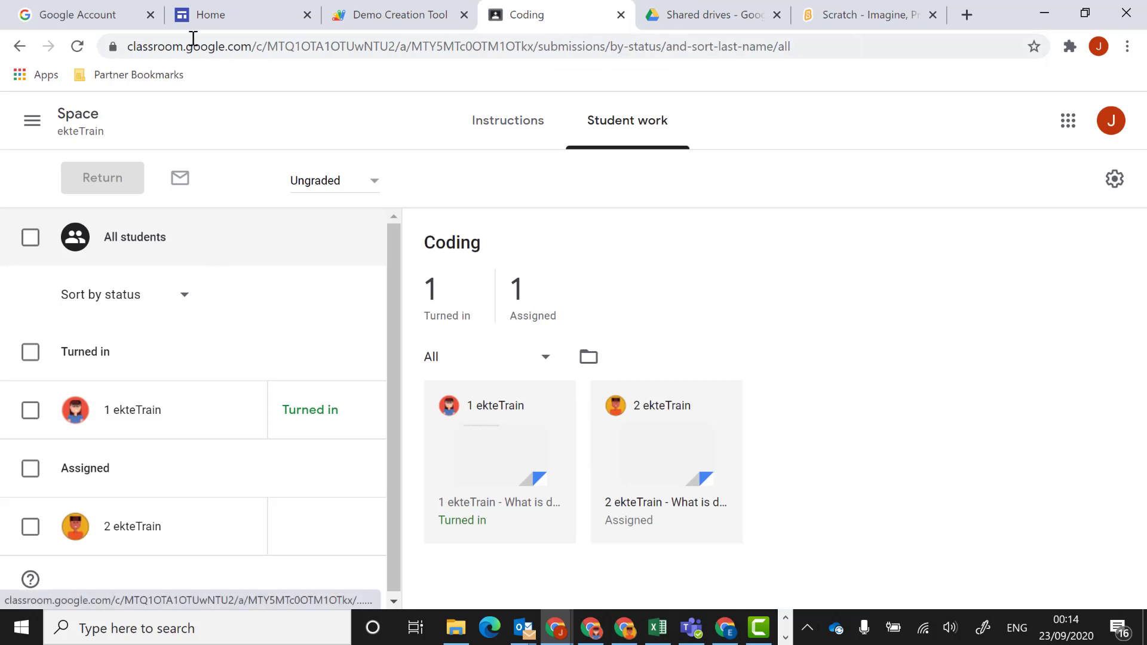
Step: Go to the Space class, dismiss the stream customization tip, and open the Computing topic in its classwork
left_click(100, 128)
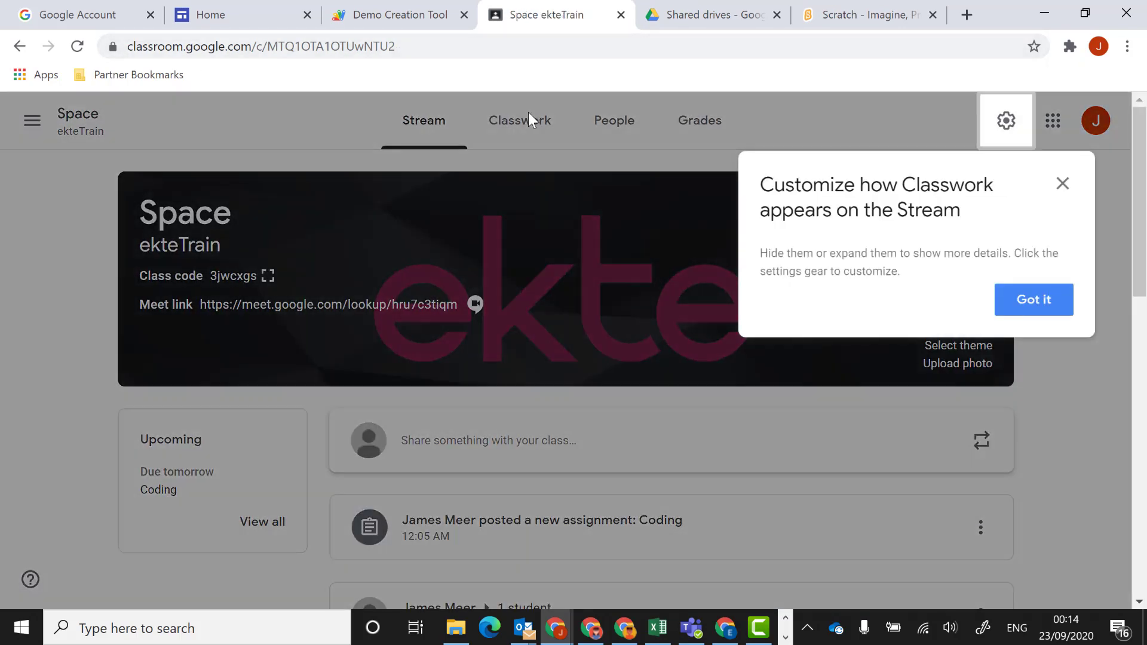
left_click(1044, 317)
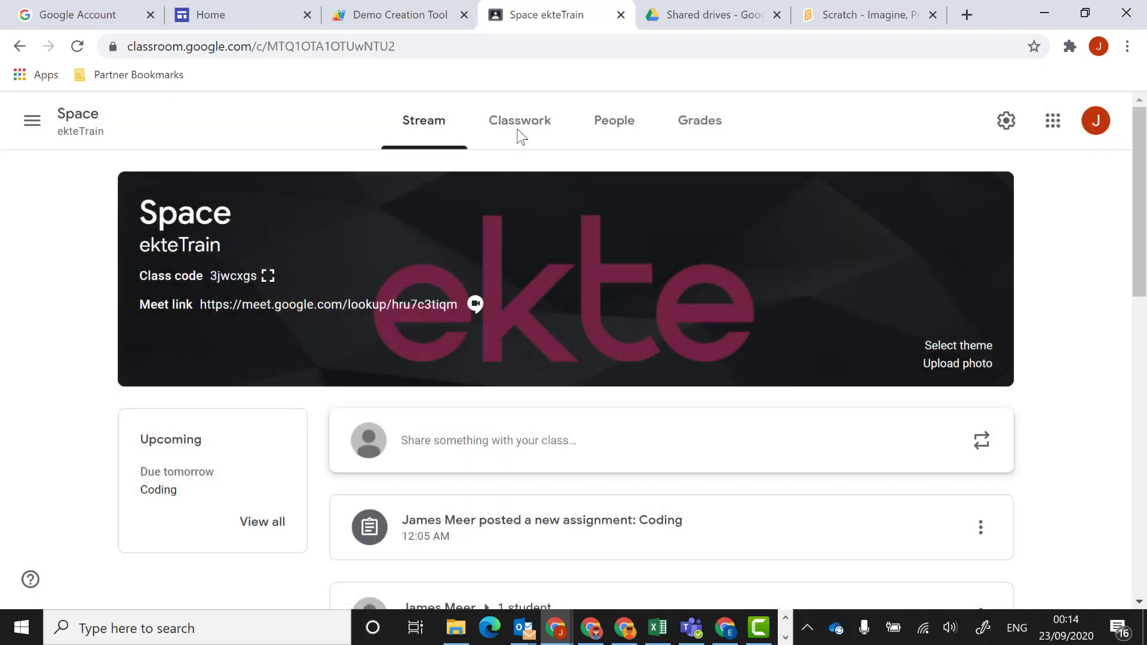
left_click(522, 135)
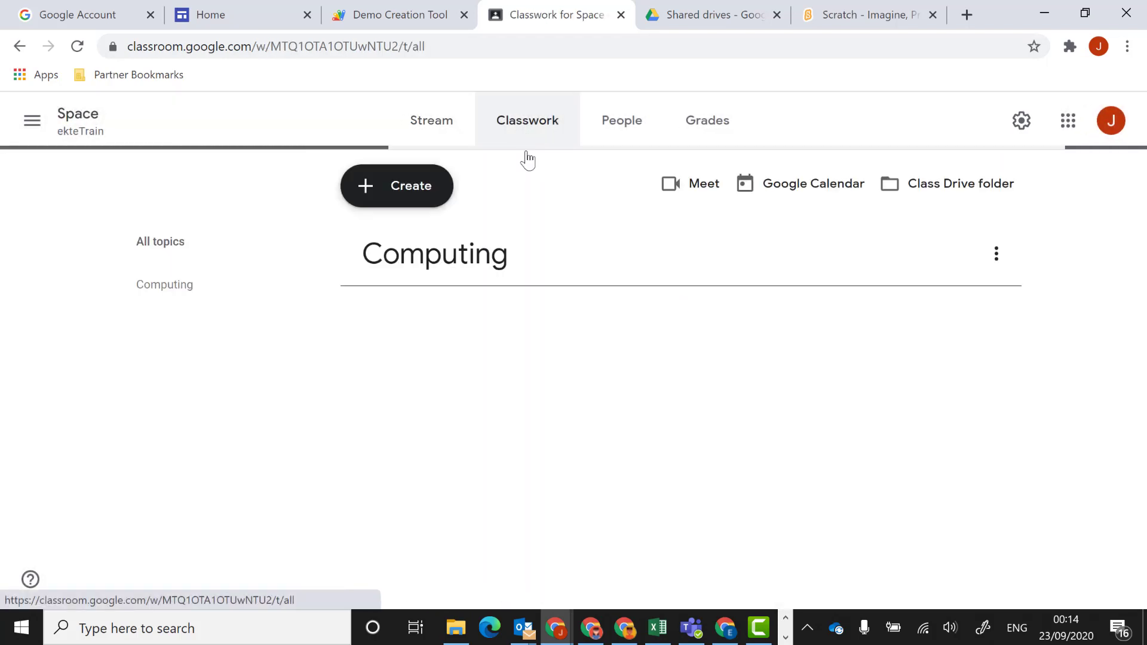
left_click(460, 273)
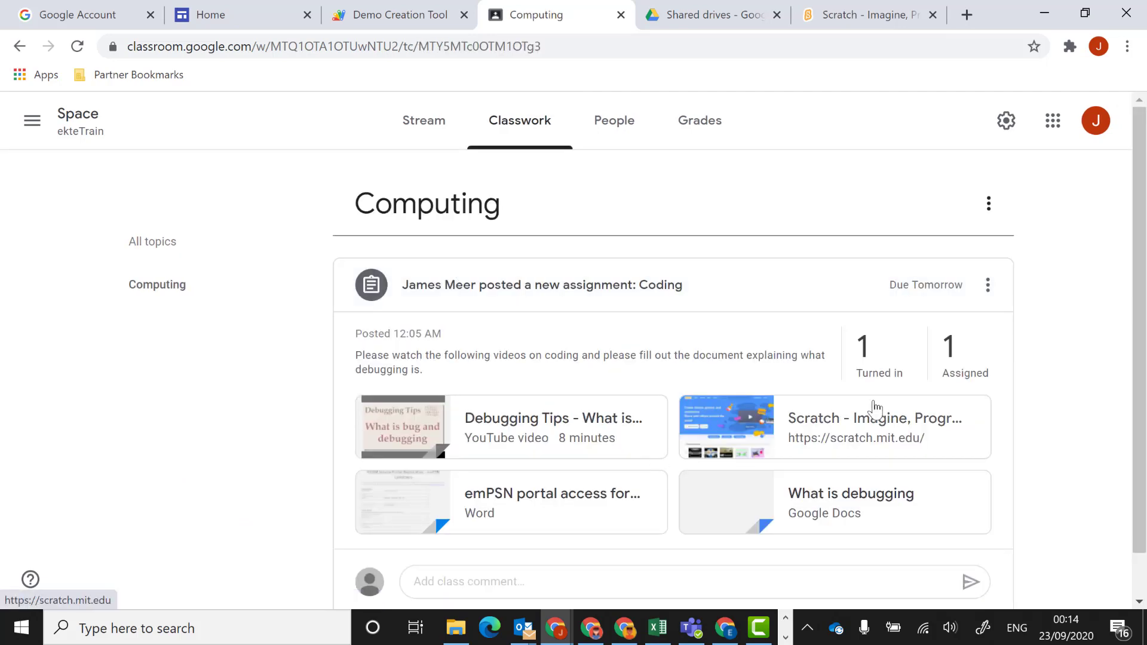
Step: Open the student's resubmitted document from the turned-in Coding work and show the comment thread on the highlighted answer
left_click(891, 371)
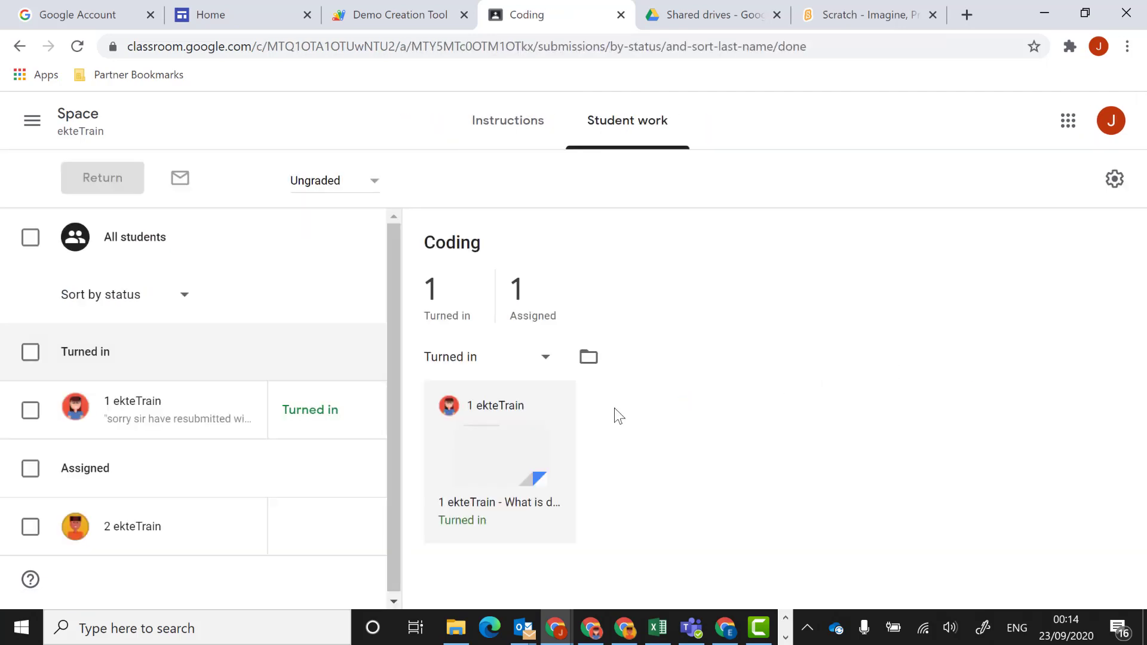
left_click(508, 445)
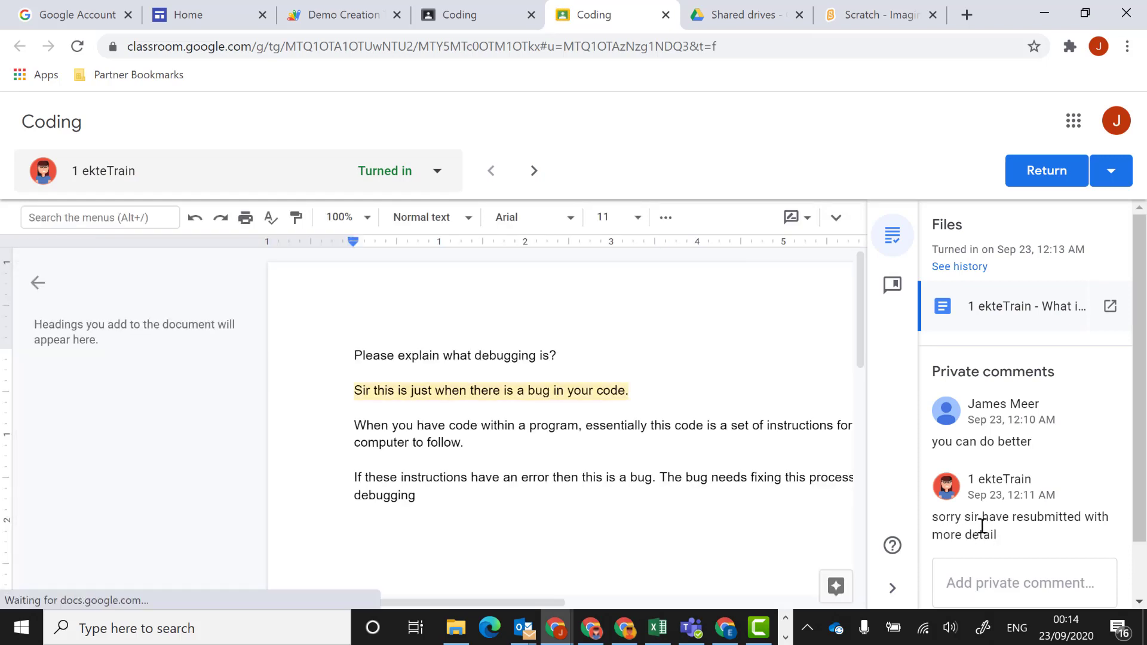
left_click(550, 390)
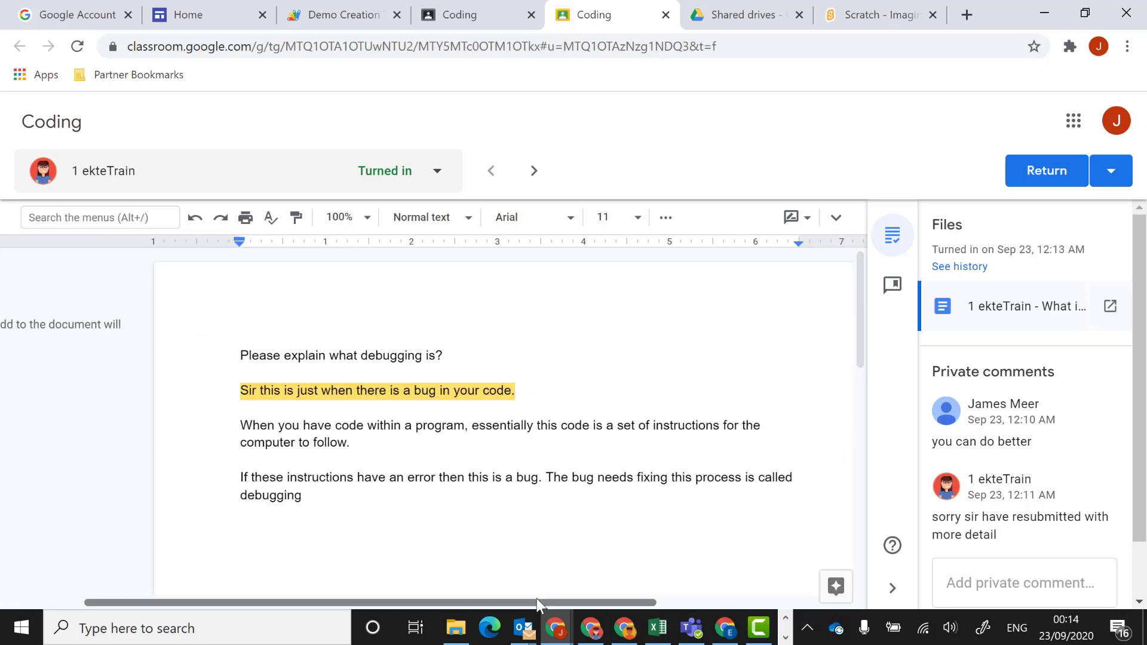
left_click_drag(541, 605, 705, 615)
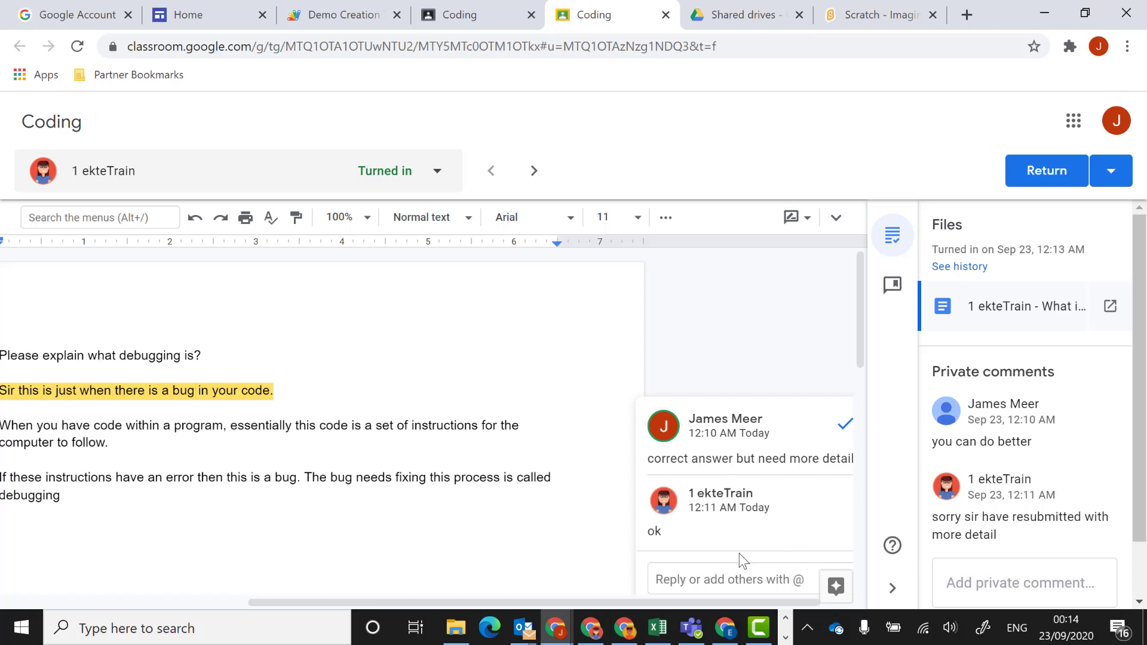
Step: Post the private comment "great work. Well done" on the student's resubmitted Coding work and close the submission view
left_click(989, 573)
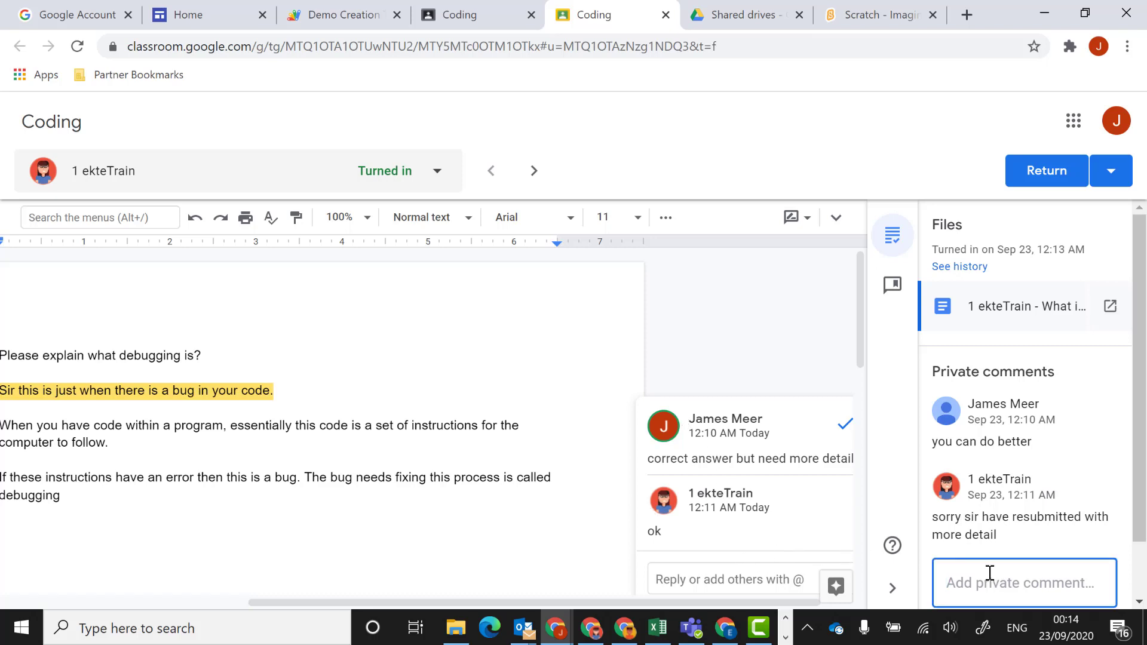
type("great w")
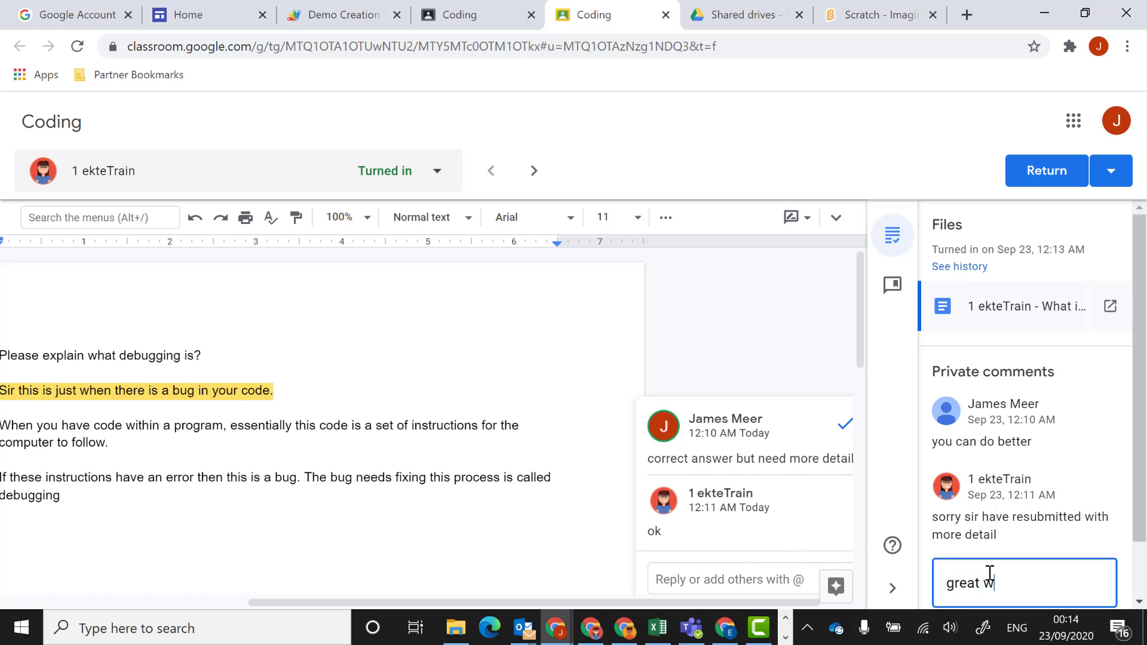
type("ork. Well don")
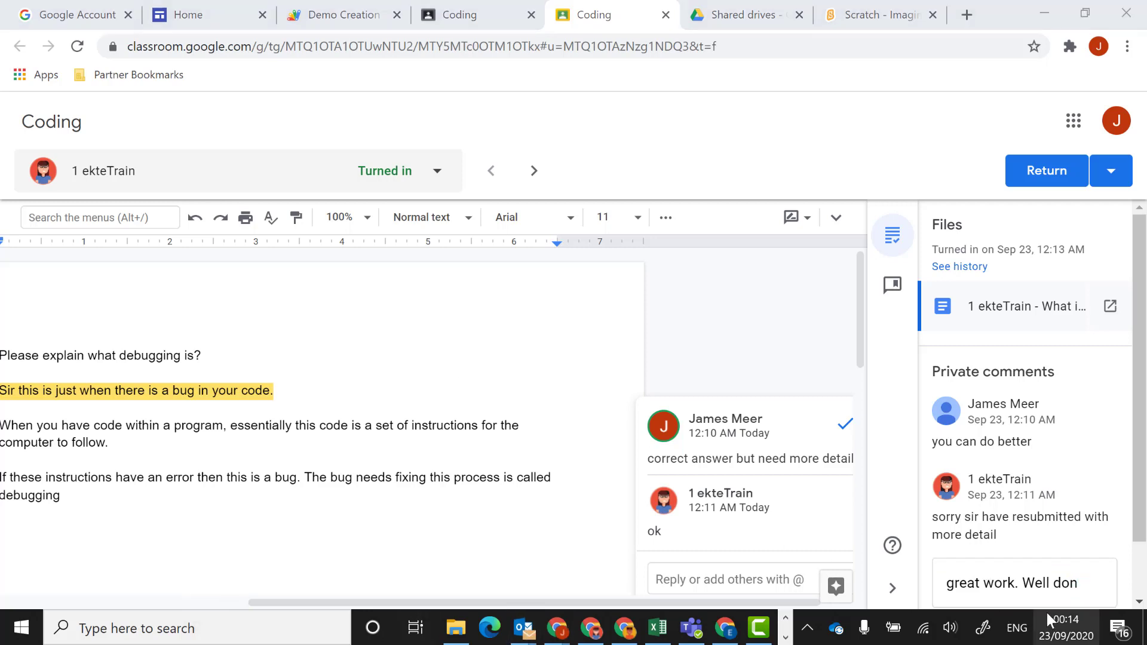
left_click(1082, 585)
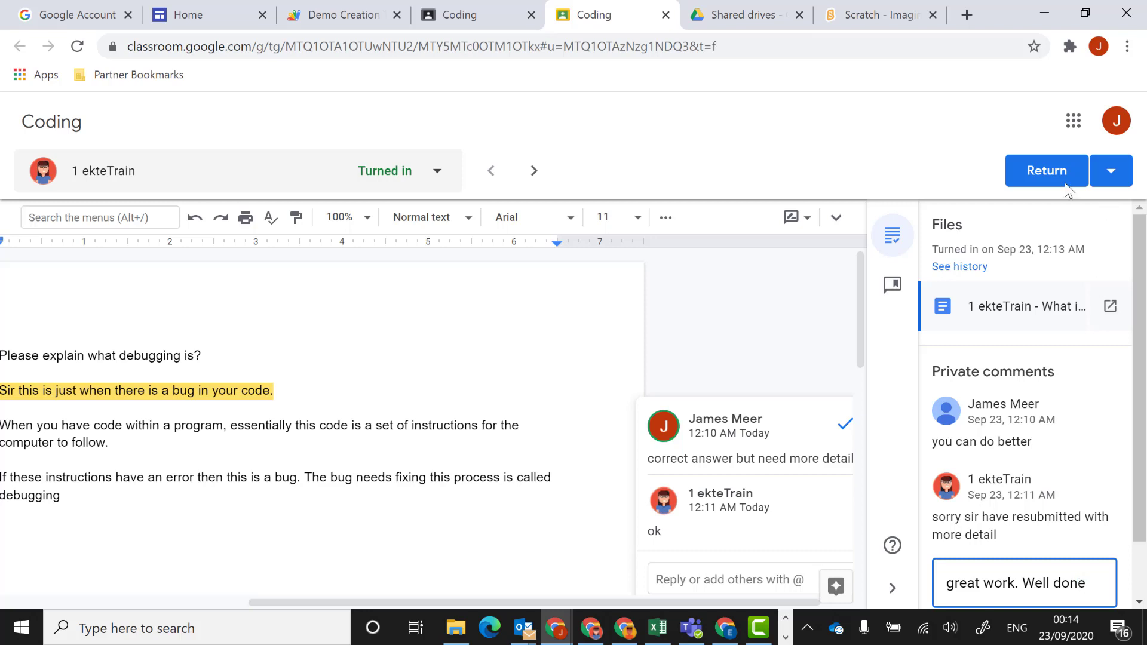
left_click_drag(1145, 318, 1145, 469)
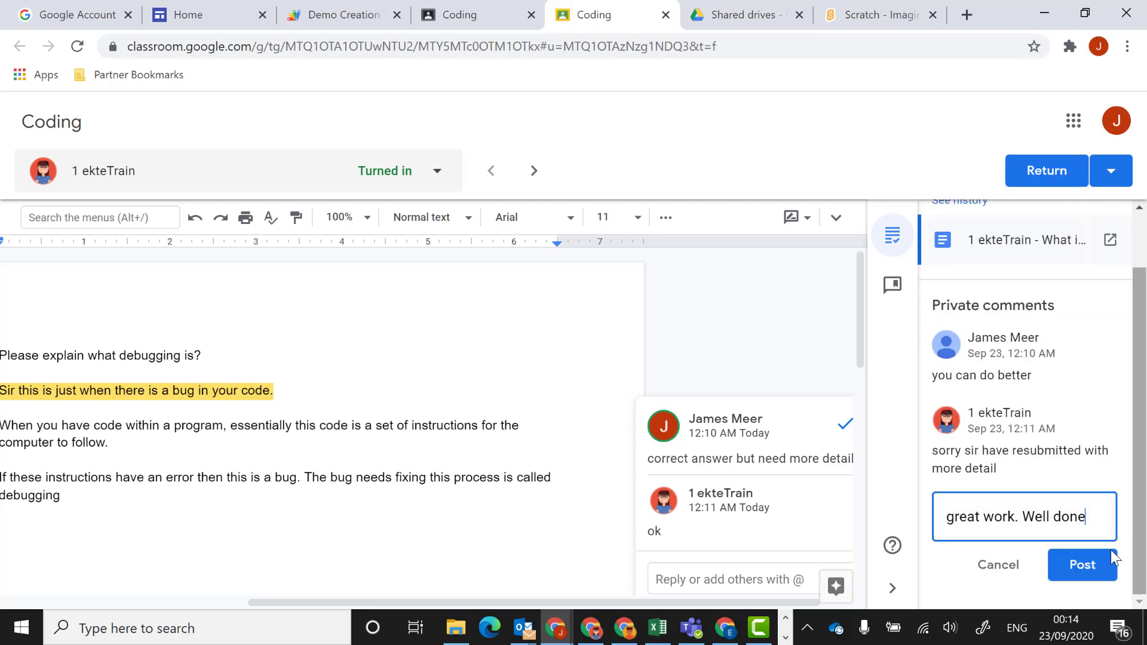
left_click(1081, 565)
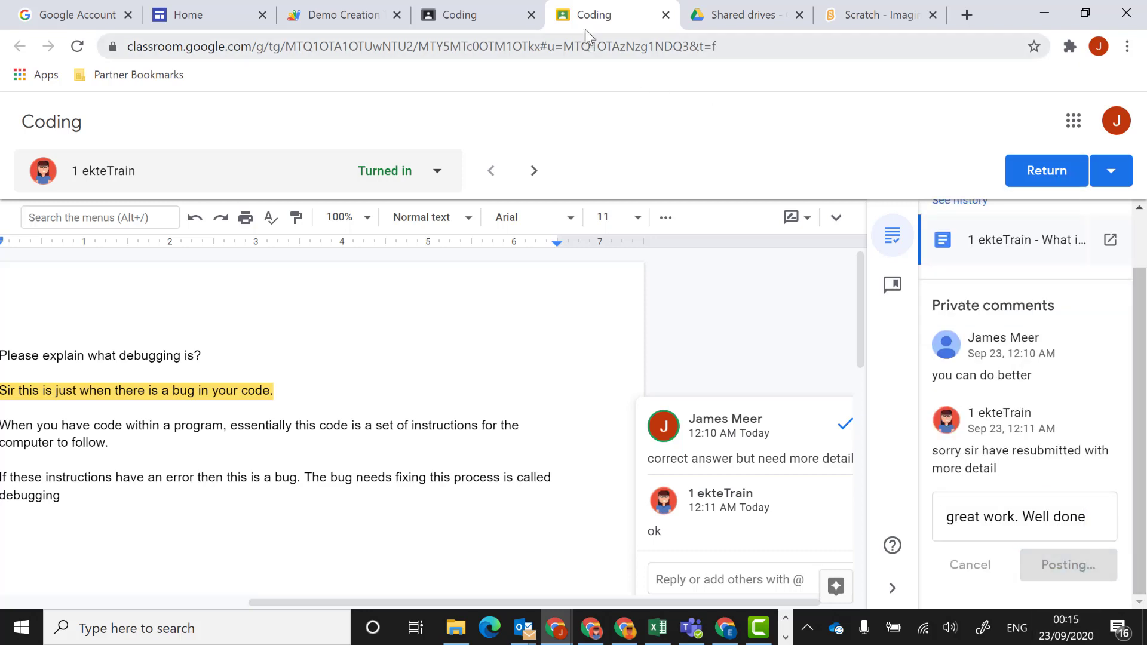
left_click(666, 15)
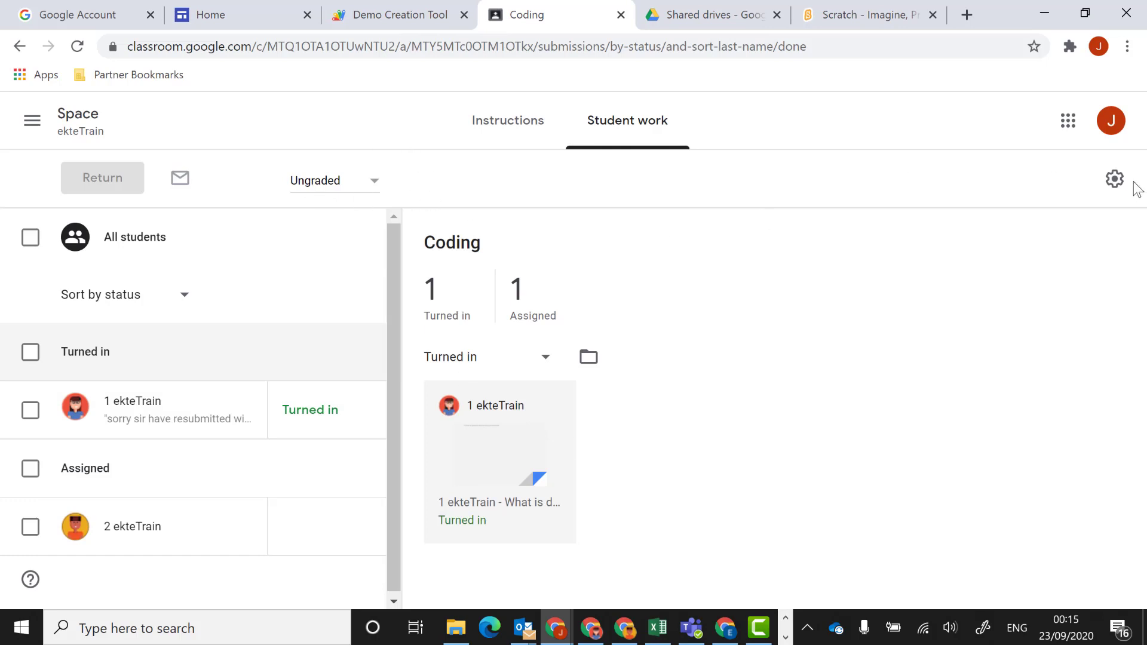
Step: Switch to Google Drive and open the Coding assignment folder inside Classroom > Space ekteTrain to view the students' documents
left_click(1065, 126)
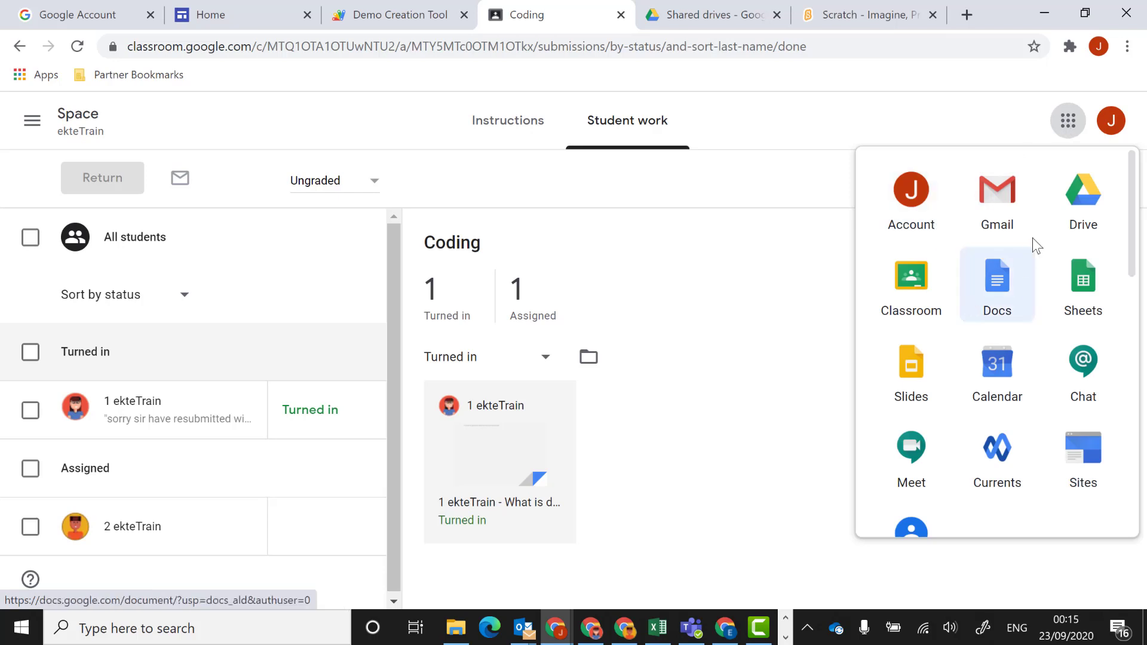
left_click(1103, 214)
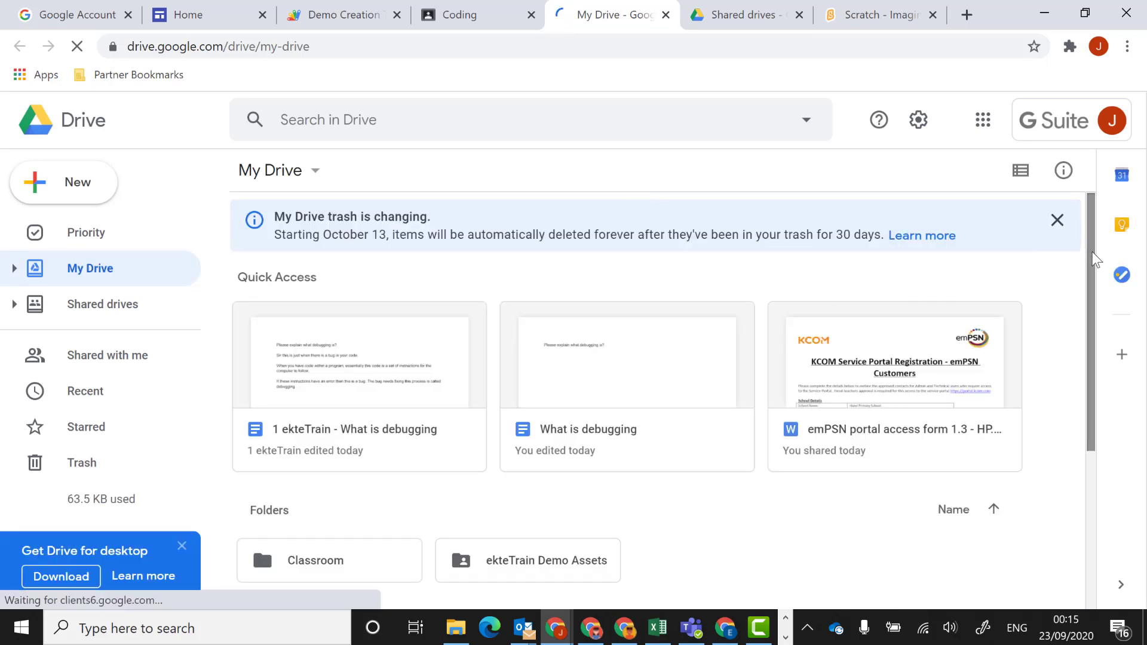
scroll(1092, 350, "down", 3)
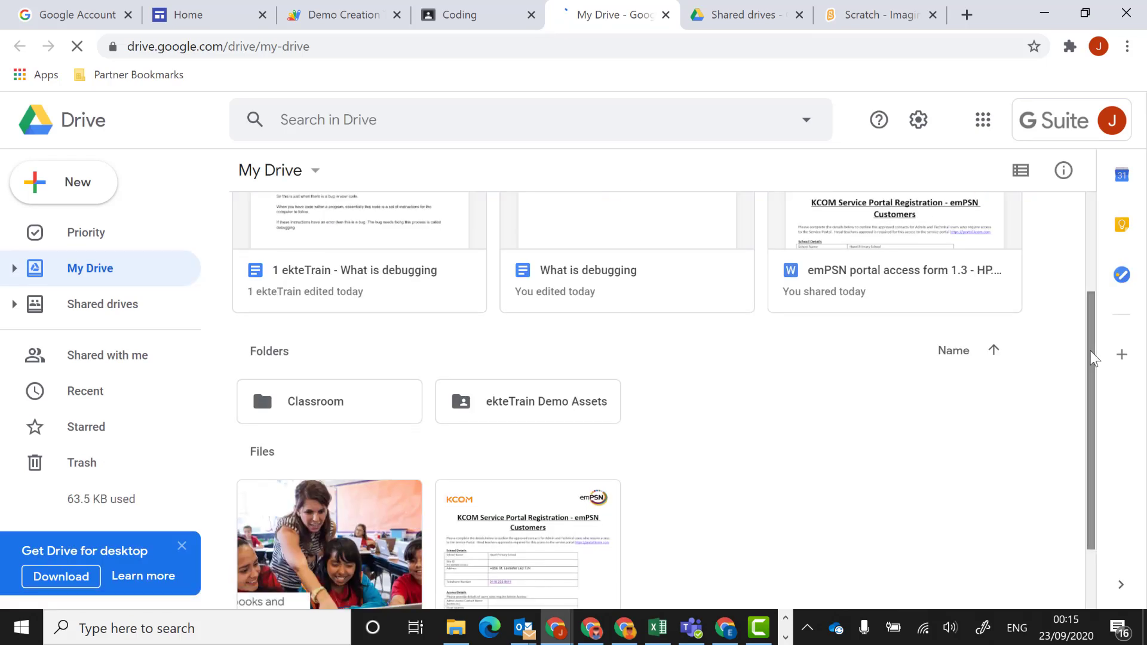
double_click(330, 407)
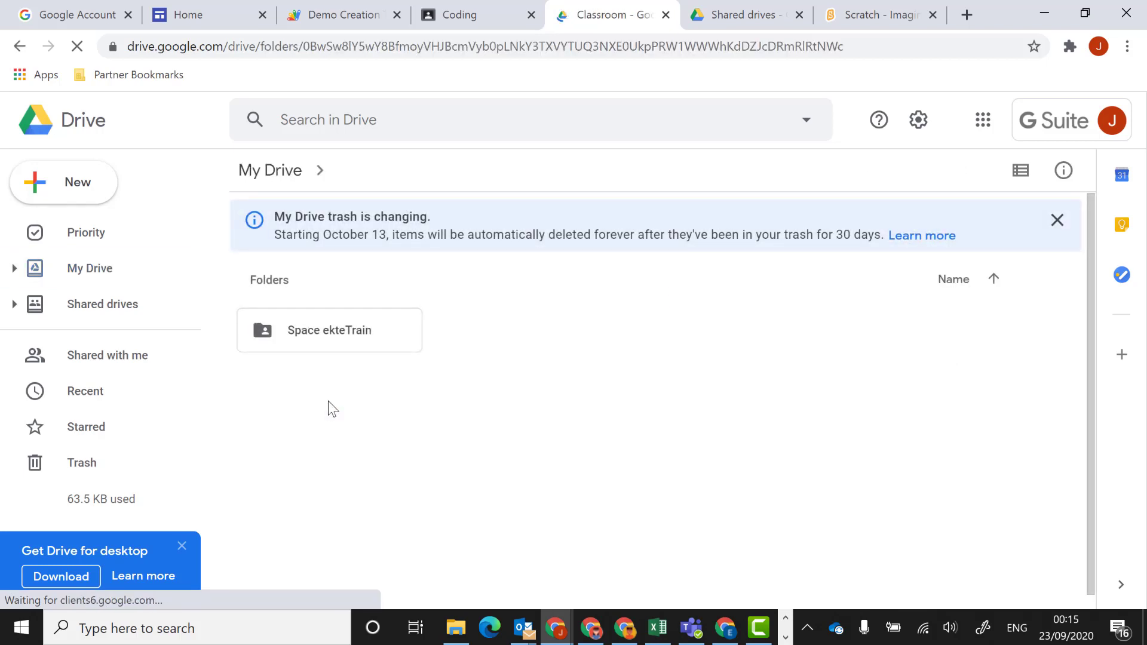
left_click(331, 340)
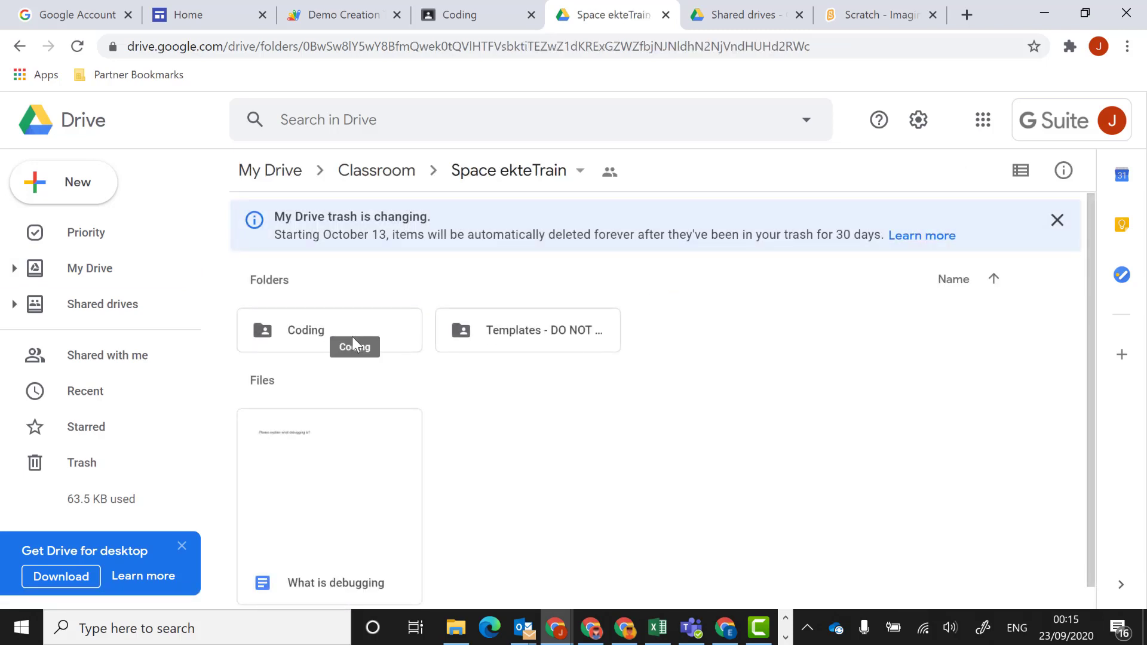
double_click(321, 330)
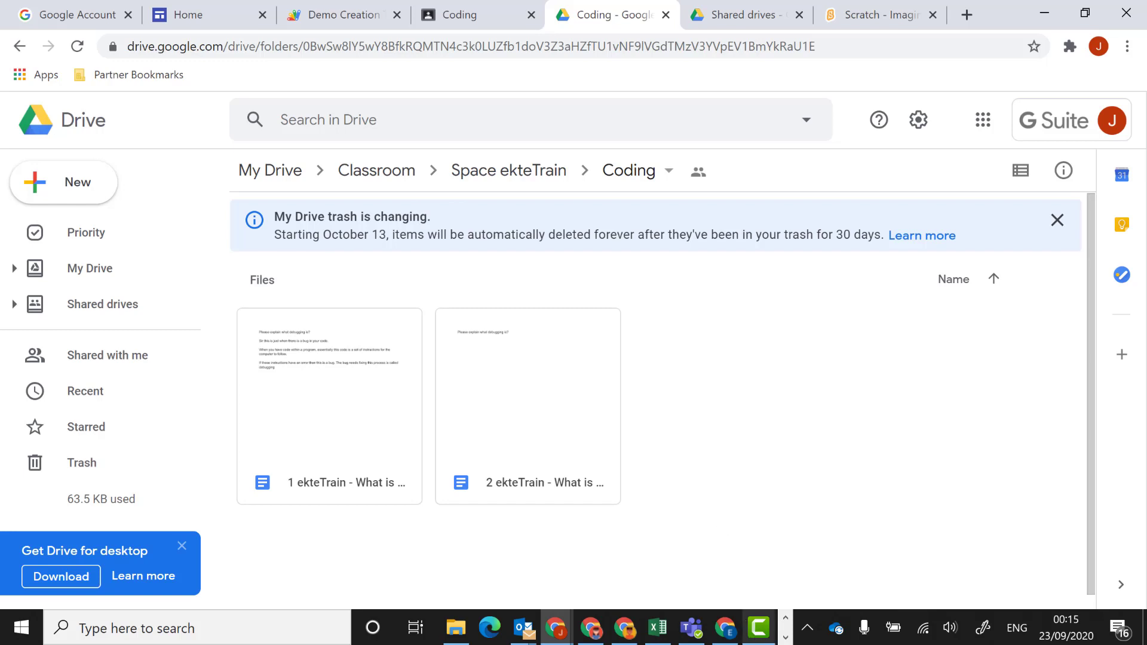
mouse_move(762, 638)
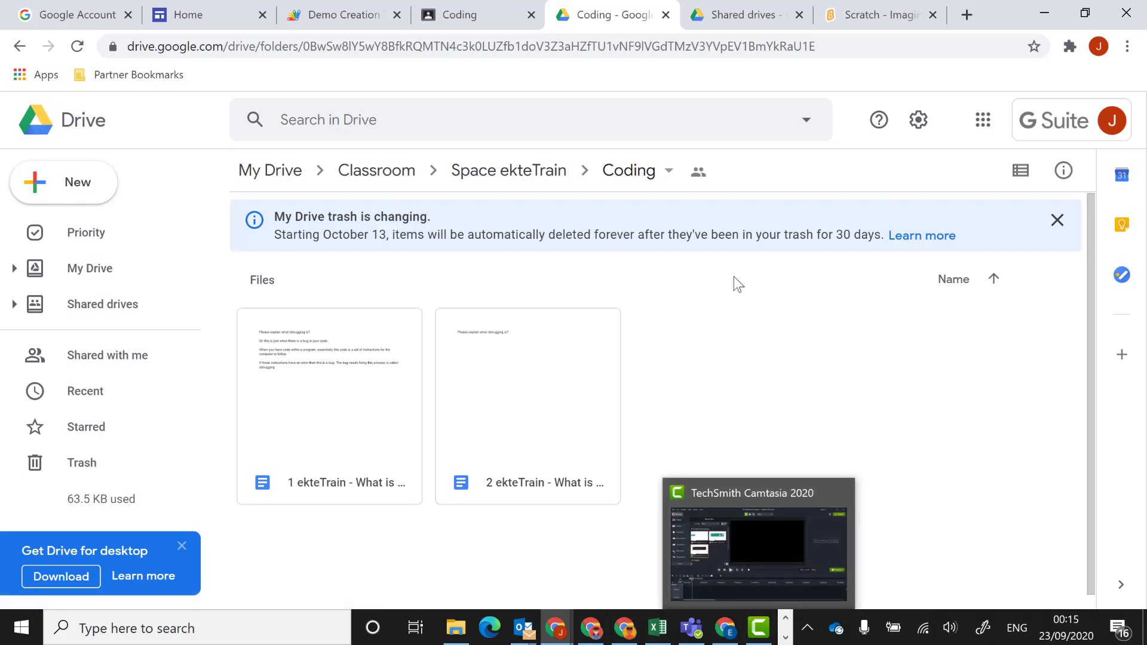